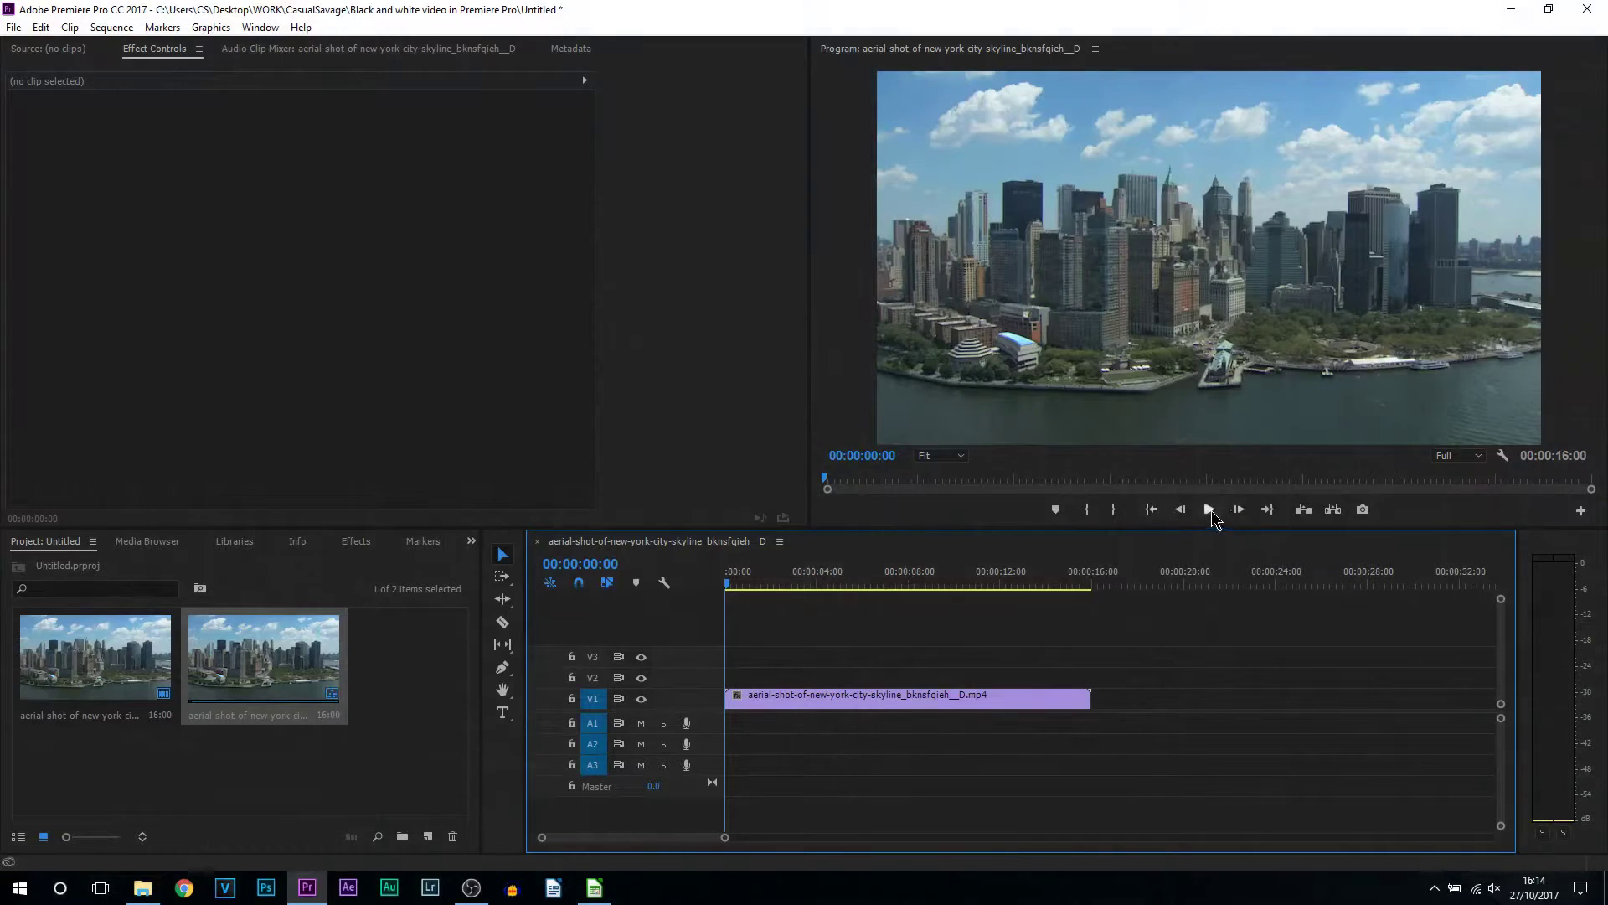
Preview the skyline clip briefly, then rewind the sequence to 00:00:00:00
{"action": "left_click", "coordinate": [1210, 509]}
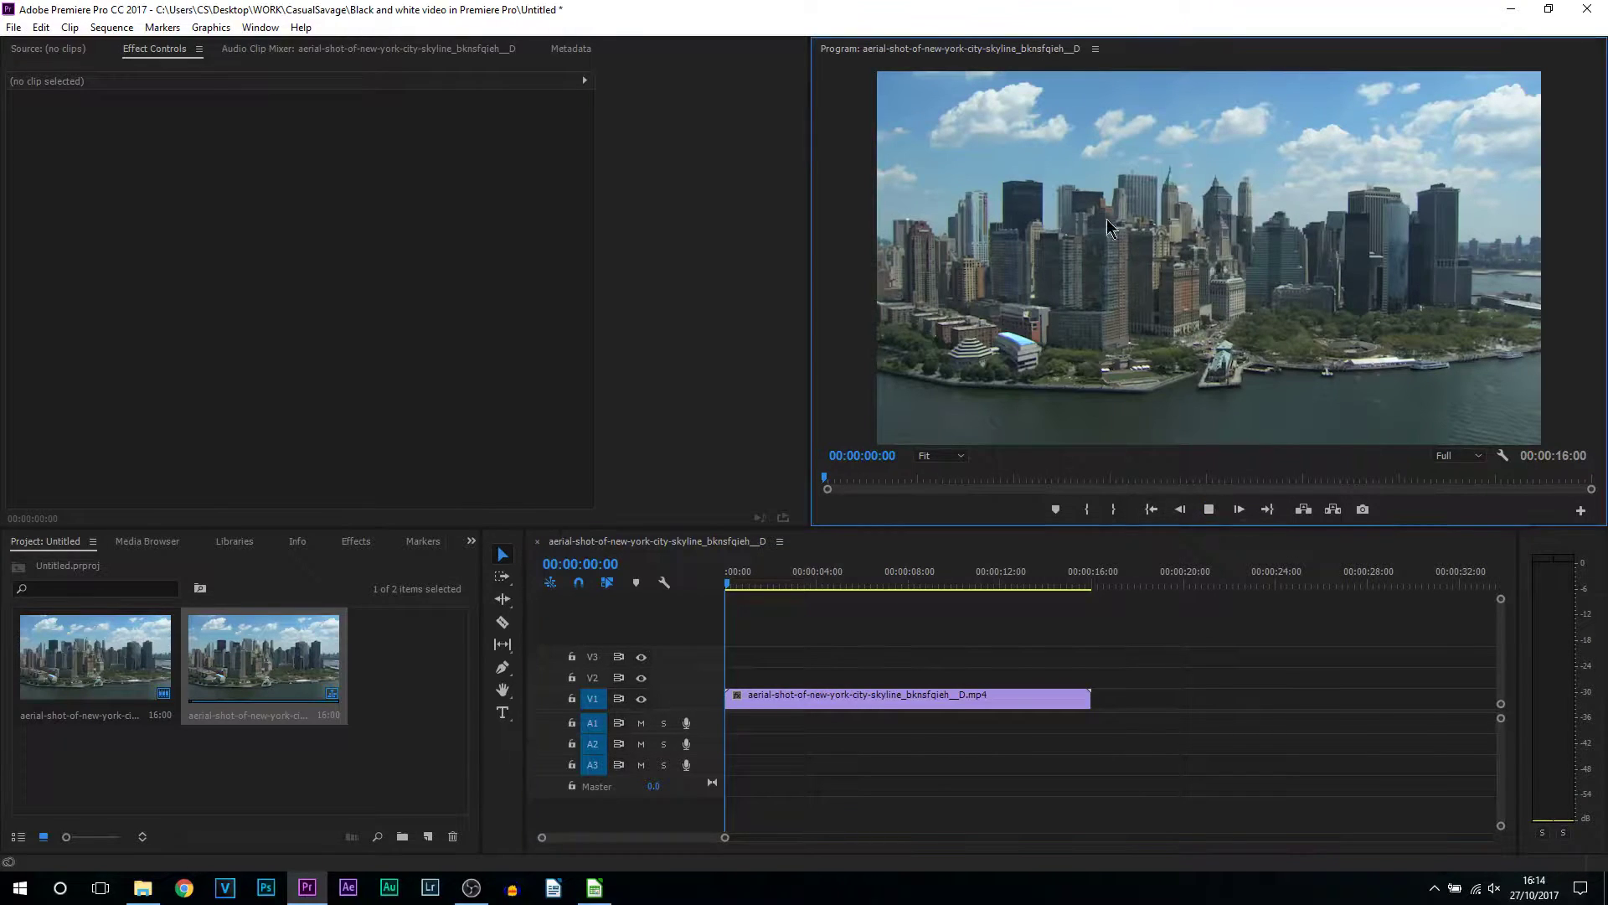
{"action": "left_click", "coordinate": [1211, 513]}
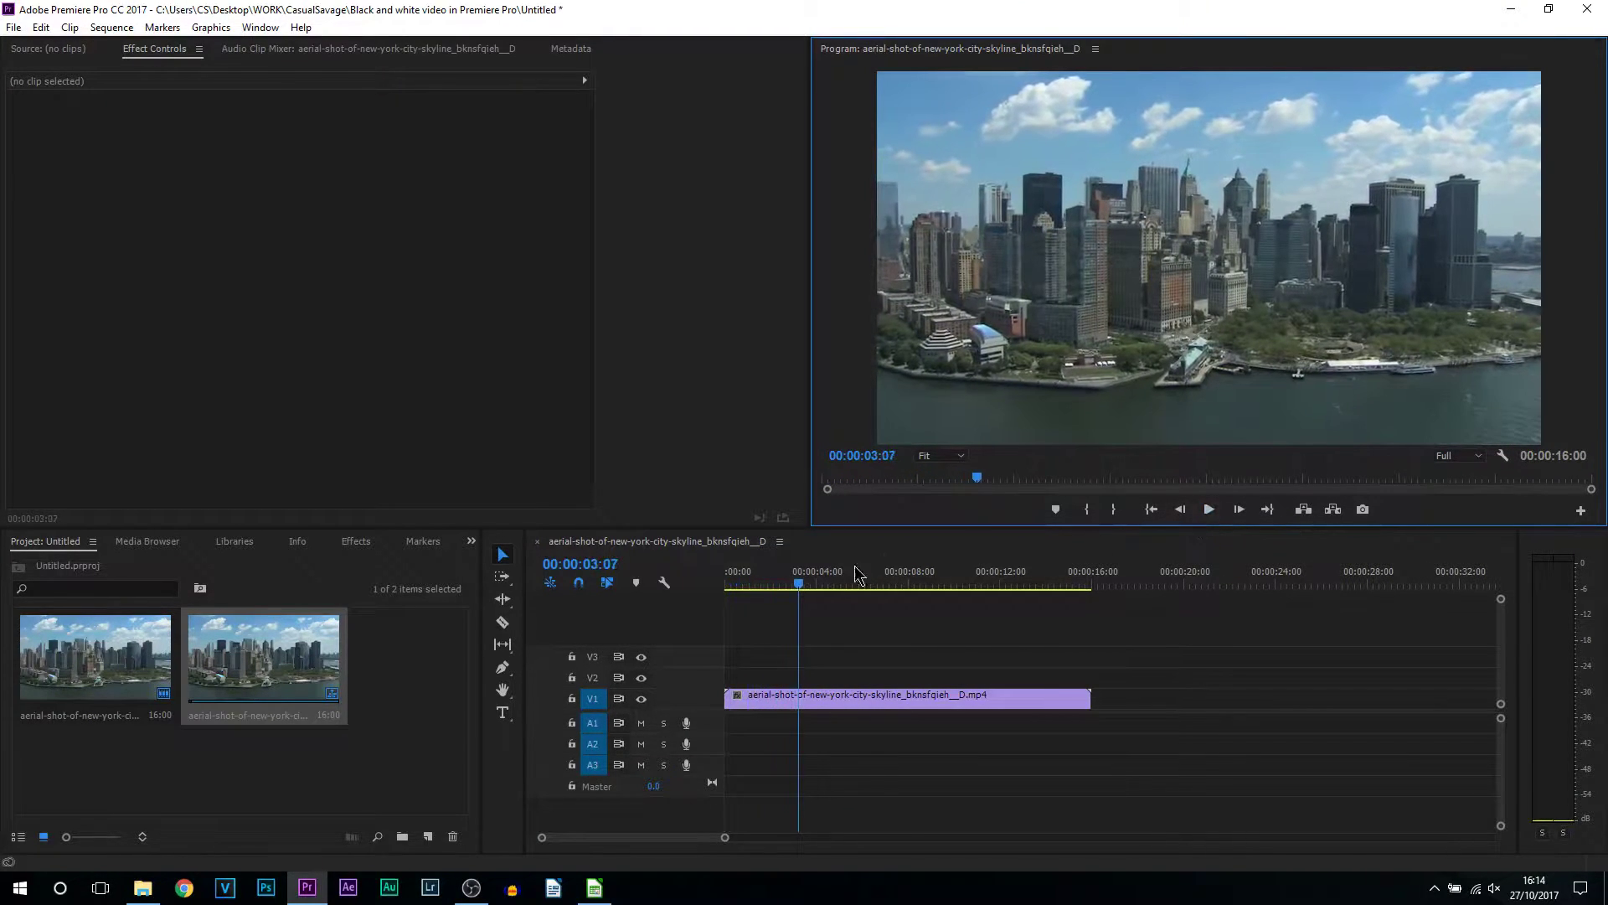
{"action": "left_click", "coordinate": [712, 600]}
{"action": "key", "text": "Home"}
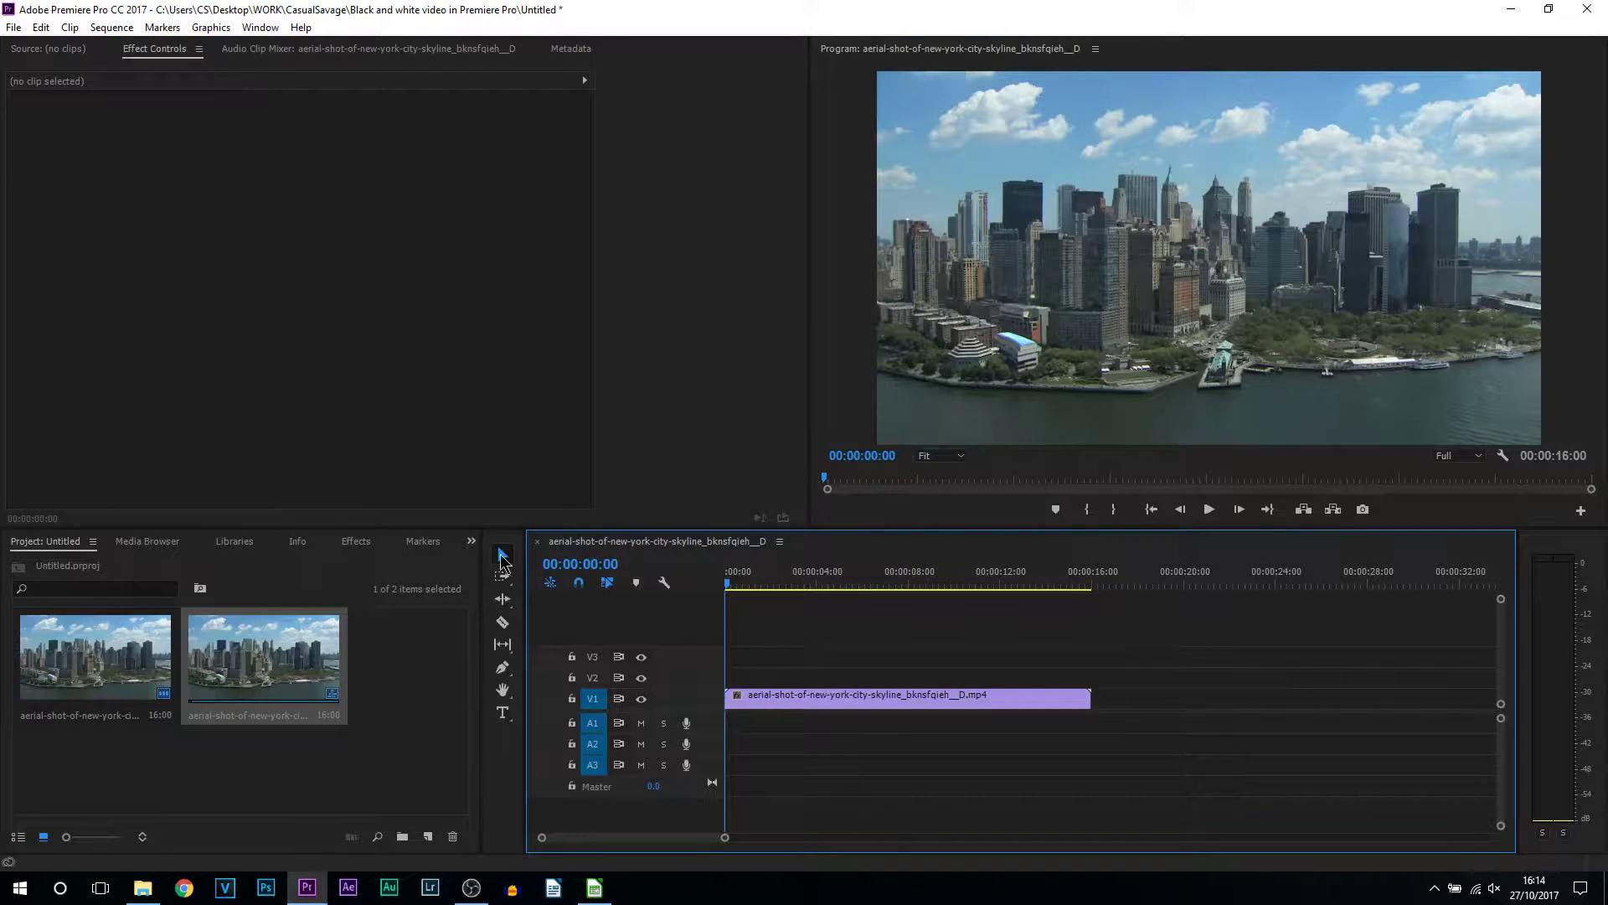
{"action": "left_click", "coordinate": [357, 542]}
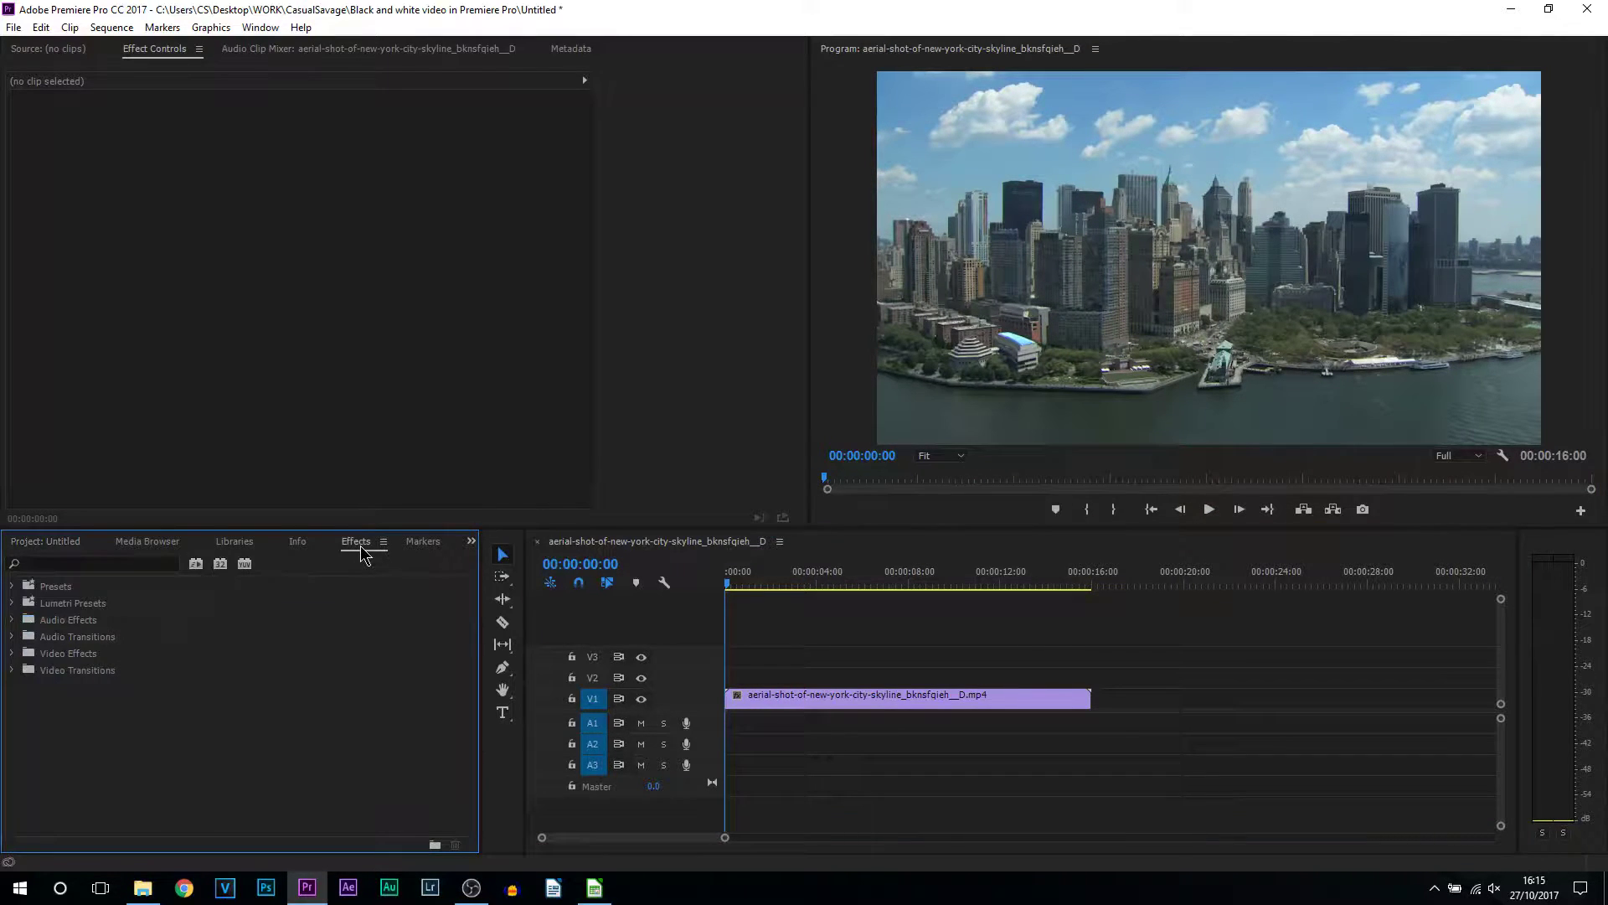
Apply Image Control > Black & White to the skyline clip, undo it, and return to the Project bin
{"action": "left_click", "coordinate": [10, 654]}
{"action": "scroll", "coordinate": [230, 708], "scroll_direction": "down", "scroll_amount": 1}
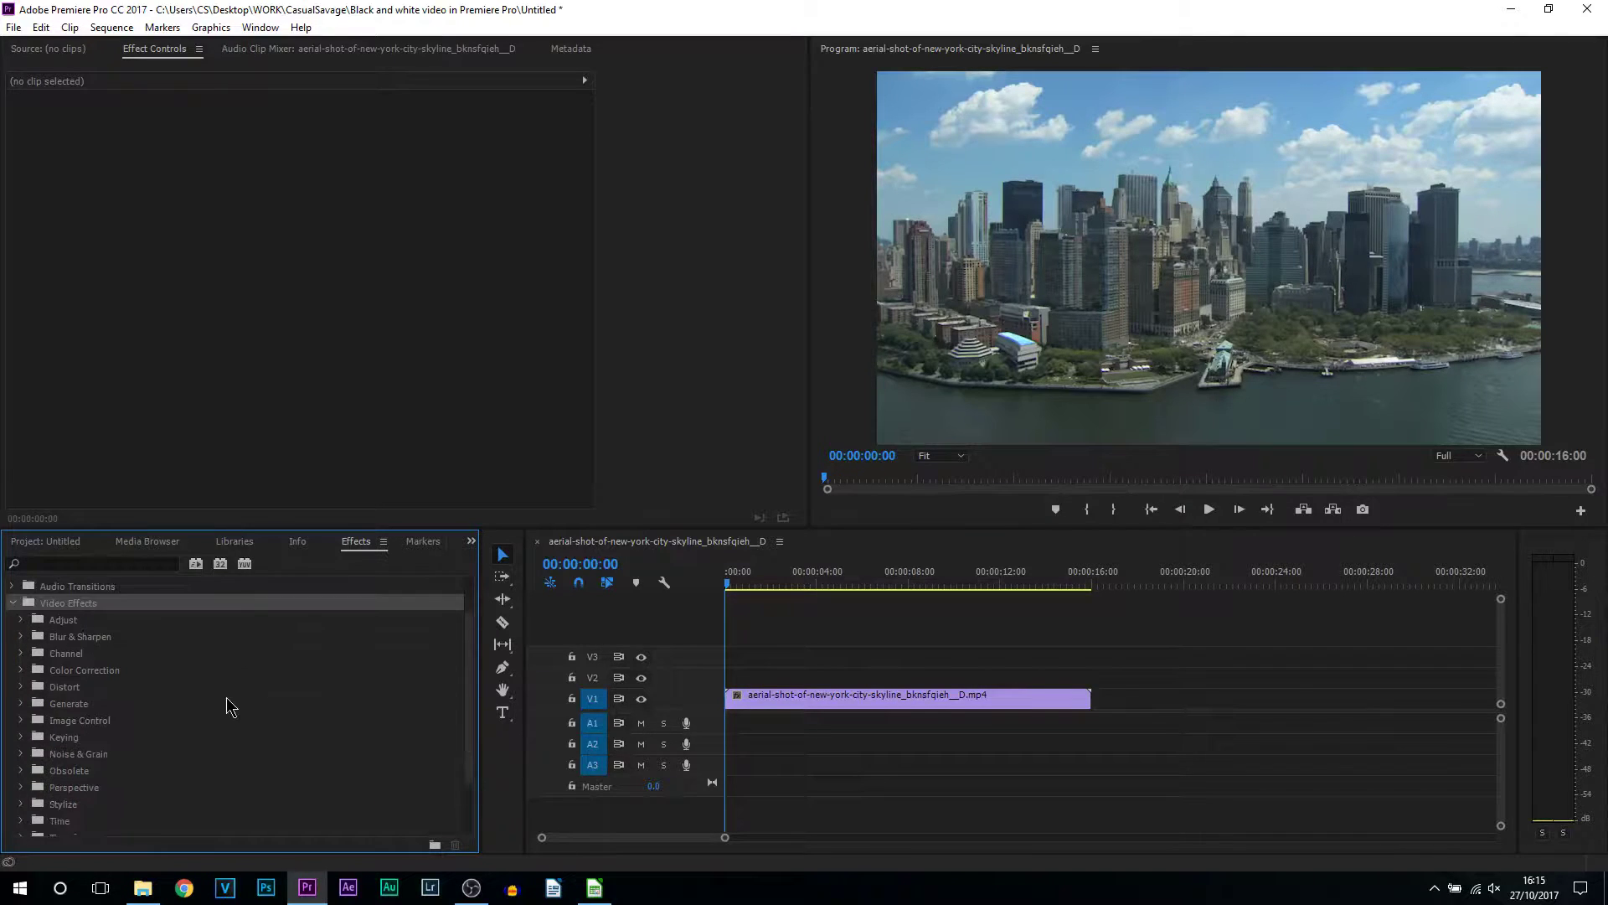
{"action": "left_click", "coordinate": [21, 721]}
{"action": "scroll", "coordinate": [25, 729], "scroll_direction": "down", "scroll_amount": 1}
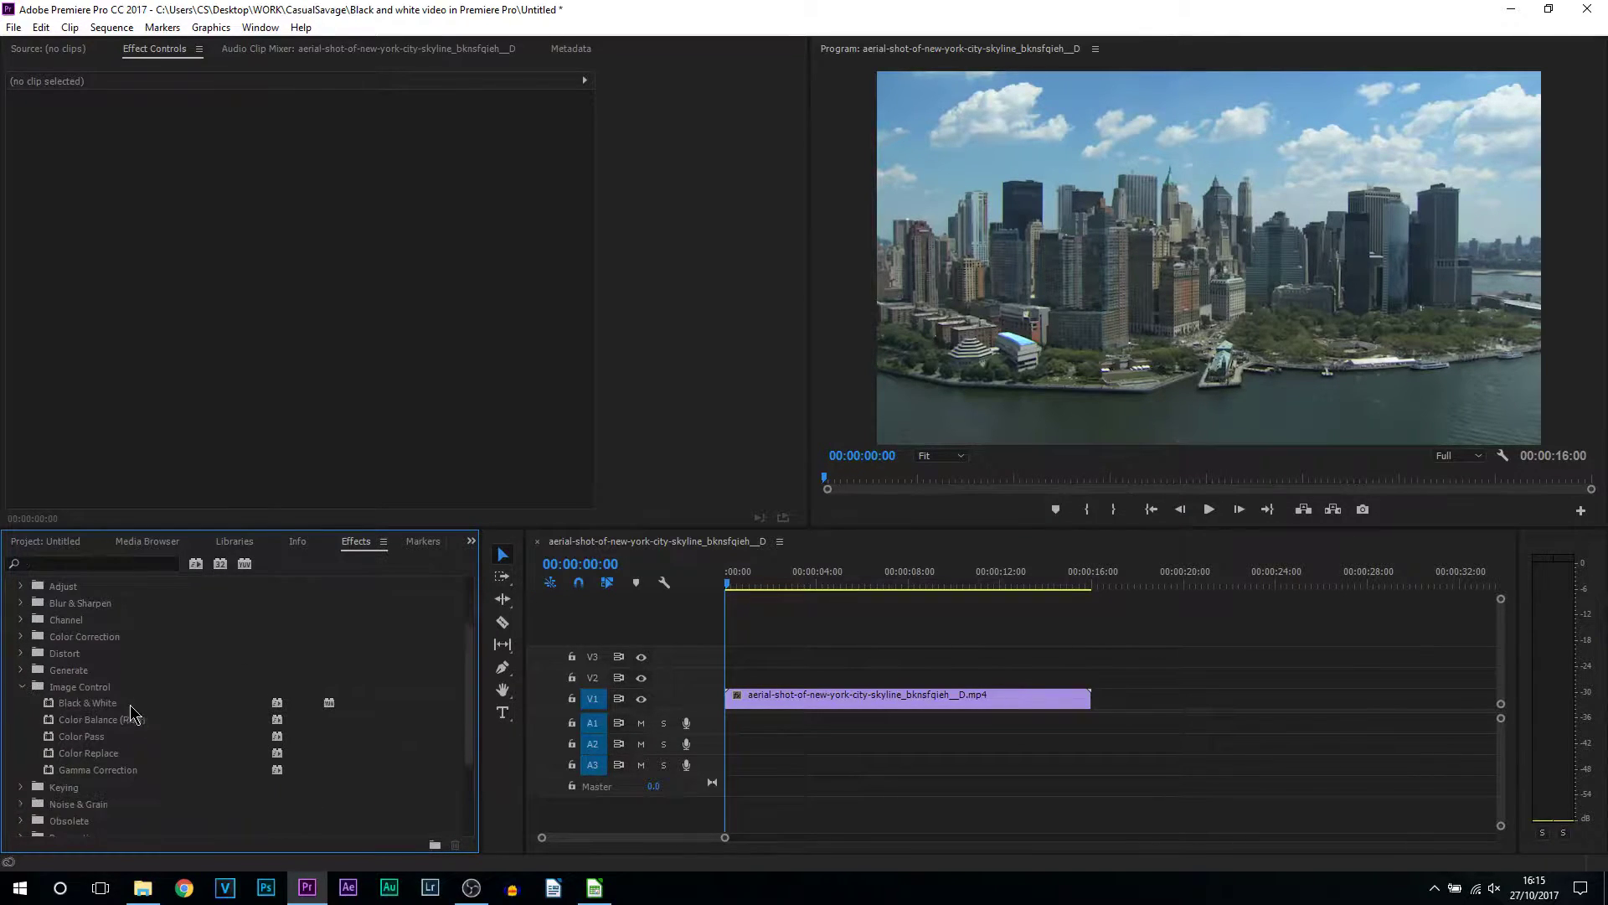
{"action": "left_click", "coordinate": [87, 709]}
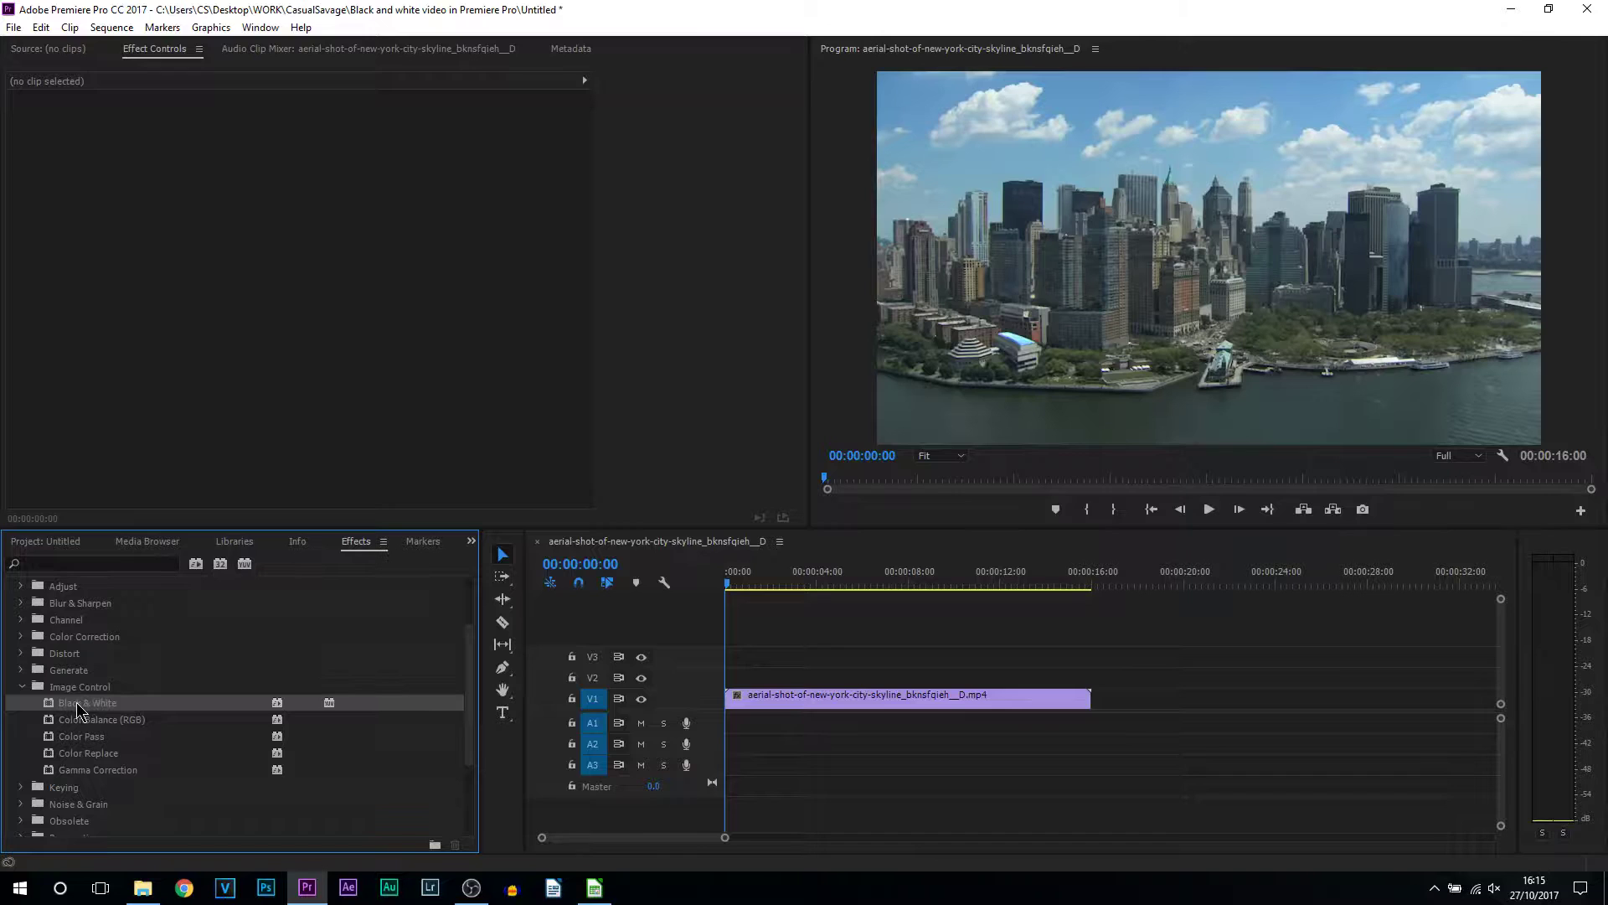
{"action": "left_click_drag", "start_coordinate": [87, 706], "coordinate": [792, 705]}
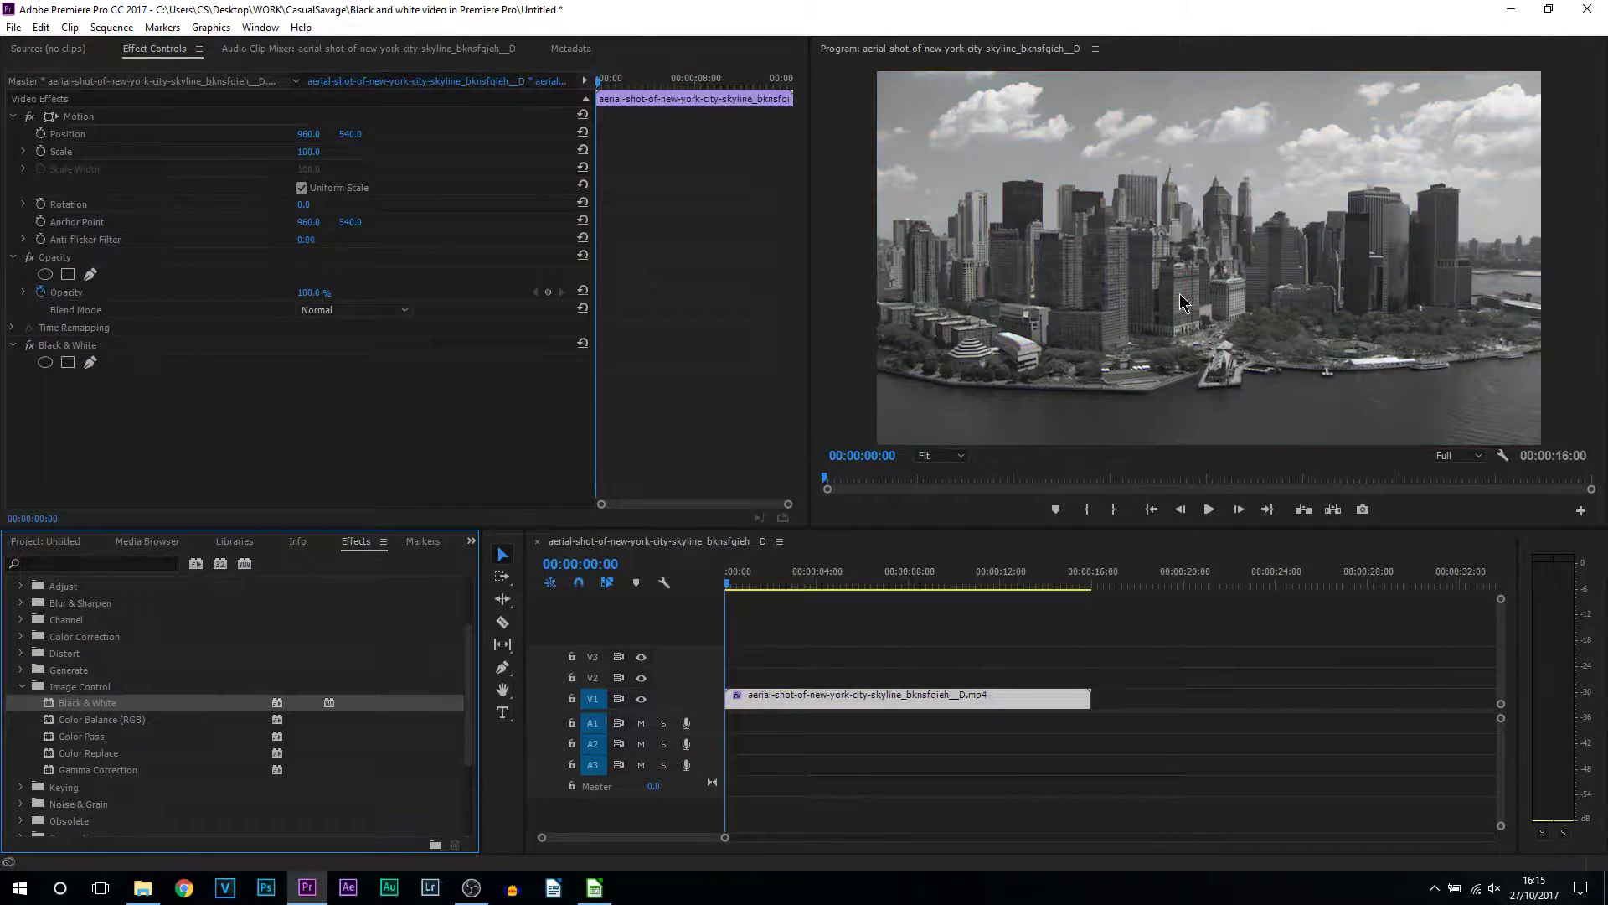
{"action": "key", "text": "ctrl+z"}
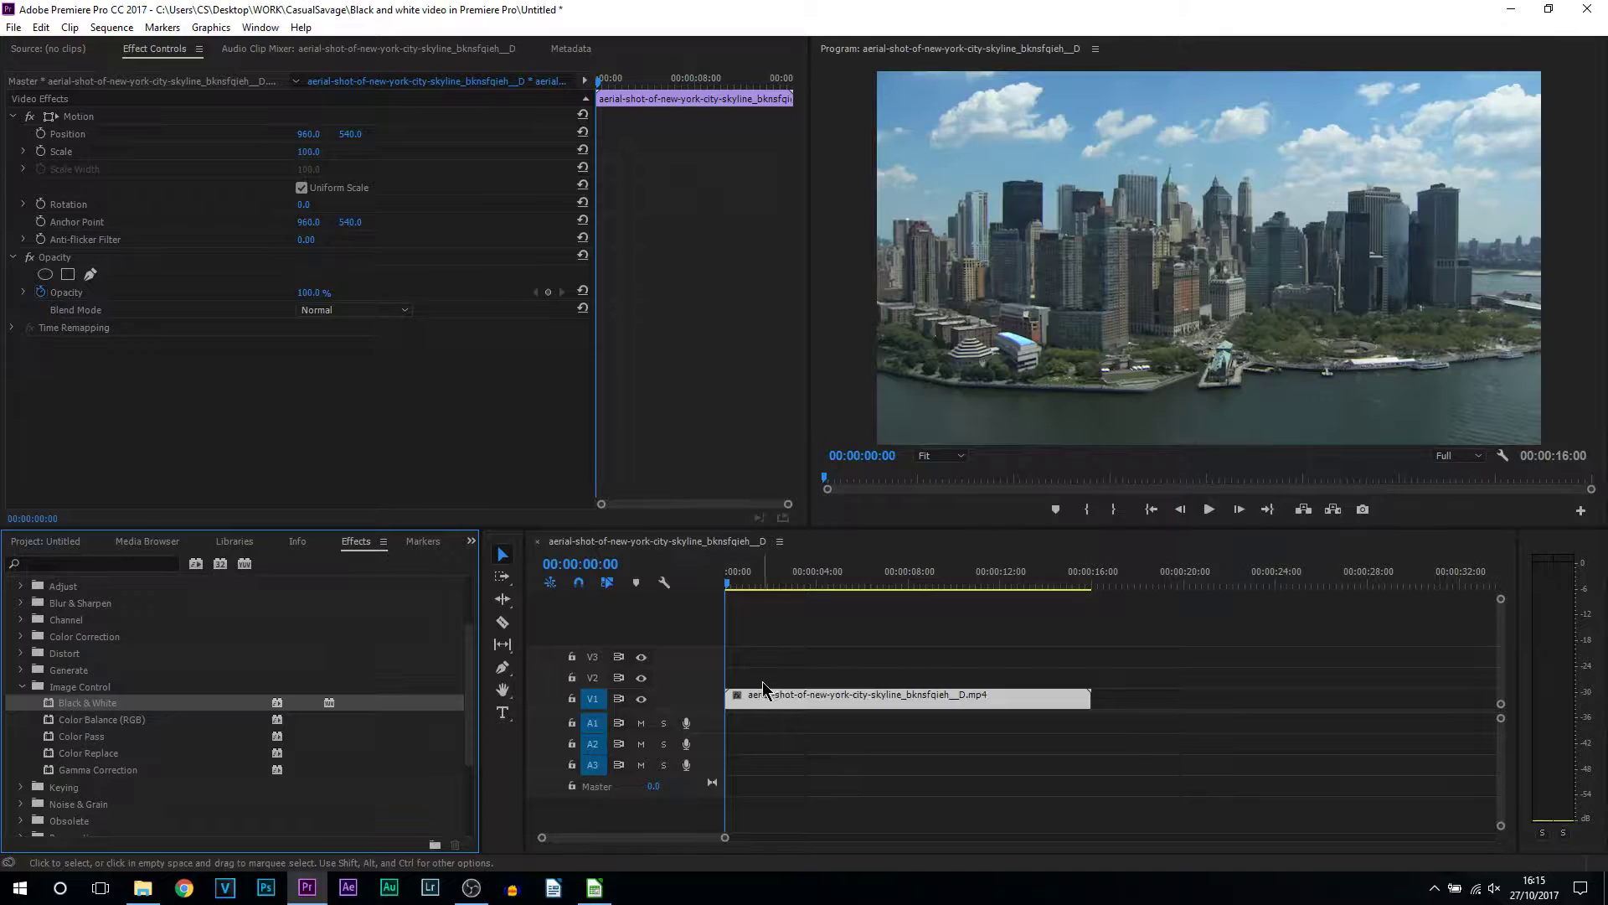
{"action": "left_click", "coordinate": [46, 542]}
Create a new 1920×1080 adjustment layer in the Project bin
{"action": "left_click", "coordinate": [361, 771]}
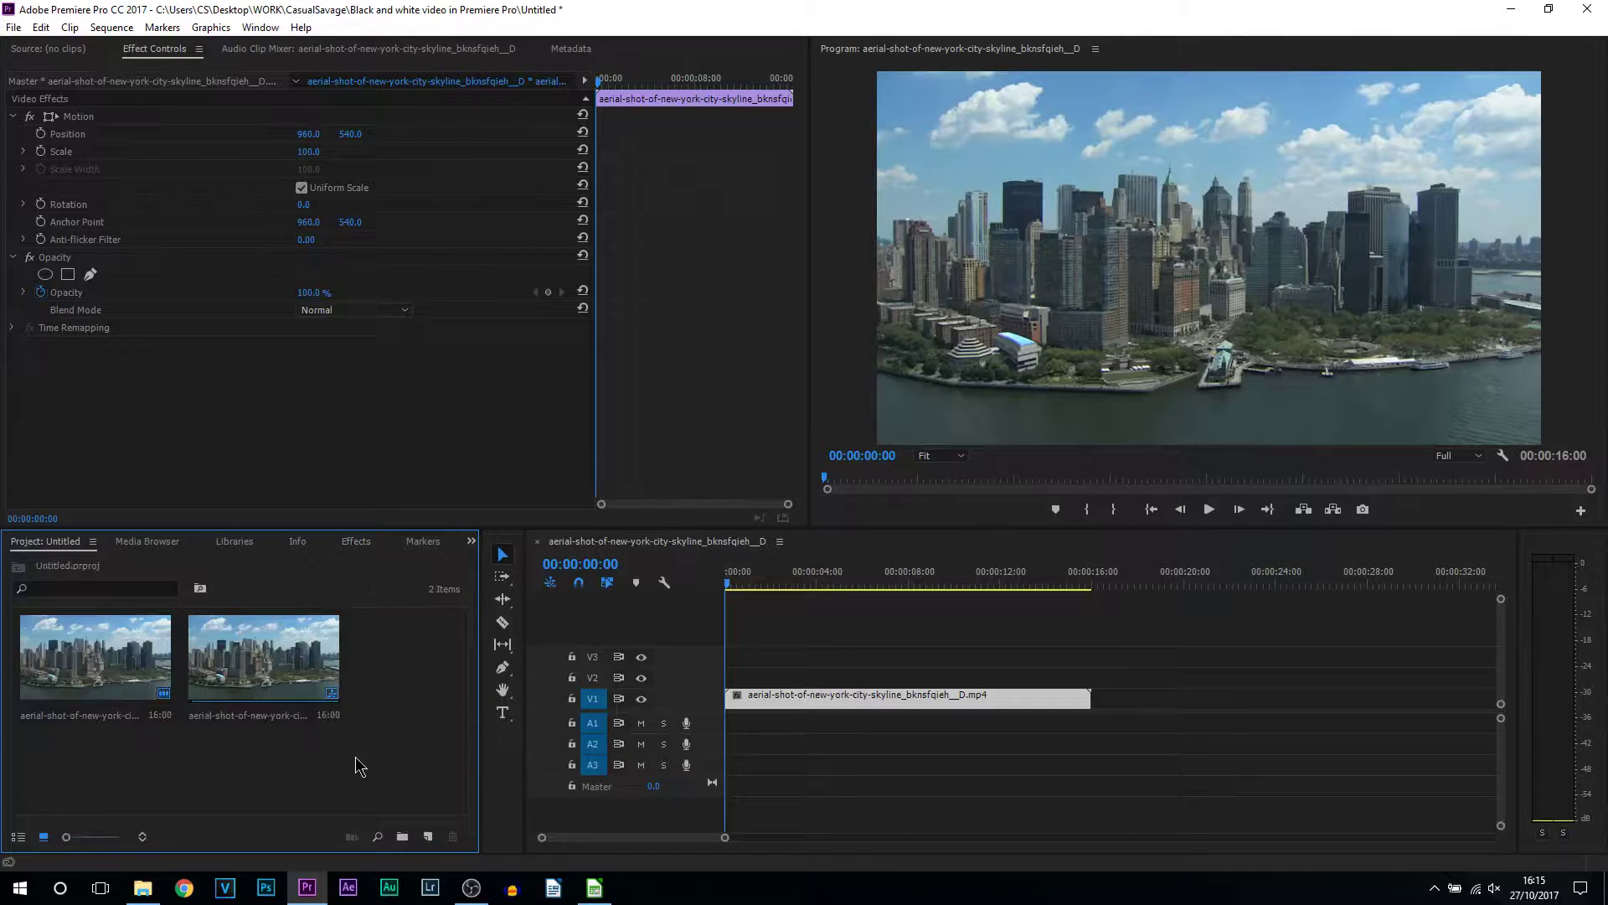
{"action": "right_click", "coordinate": [286, 759]}
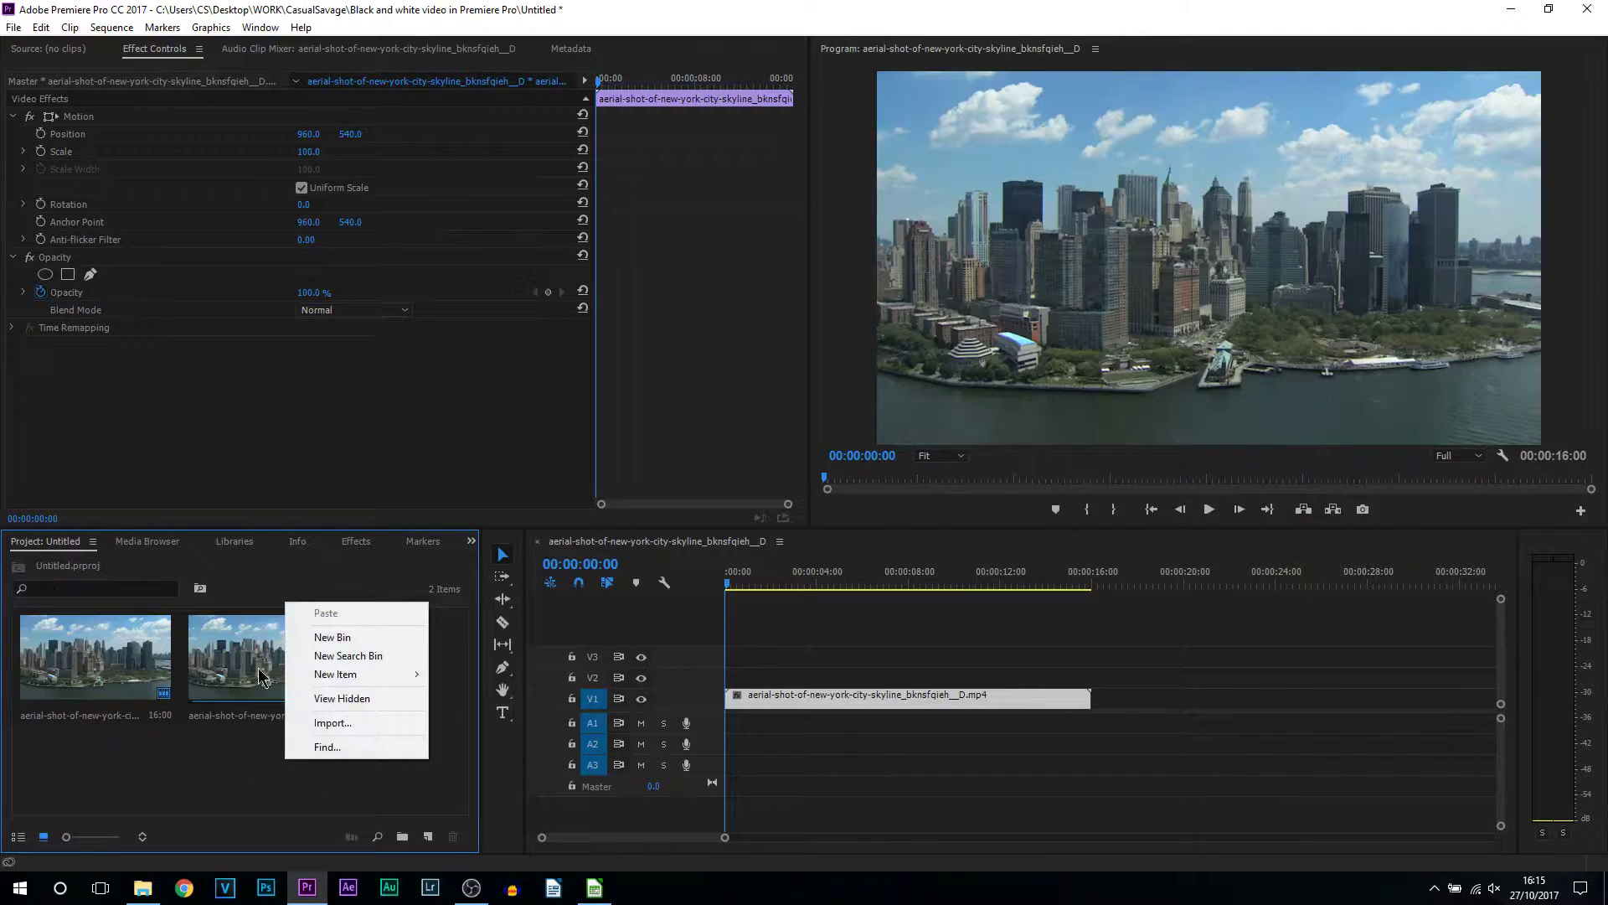
{"action": "mouse_move", "coordinate": [358, 683]}
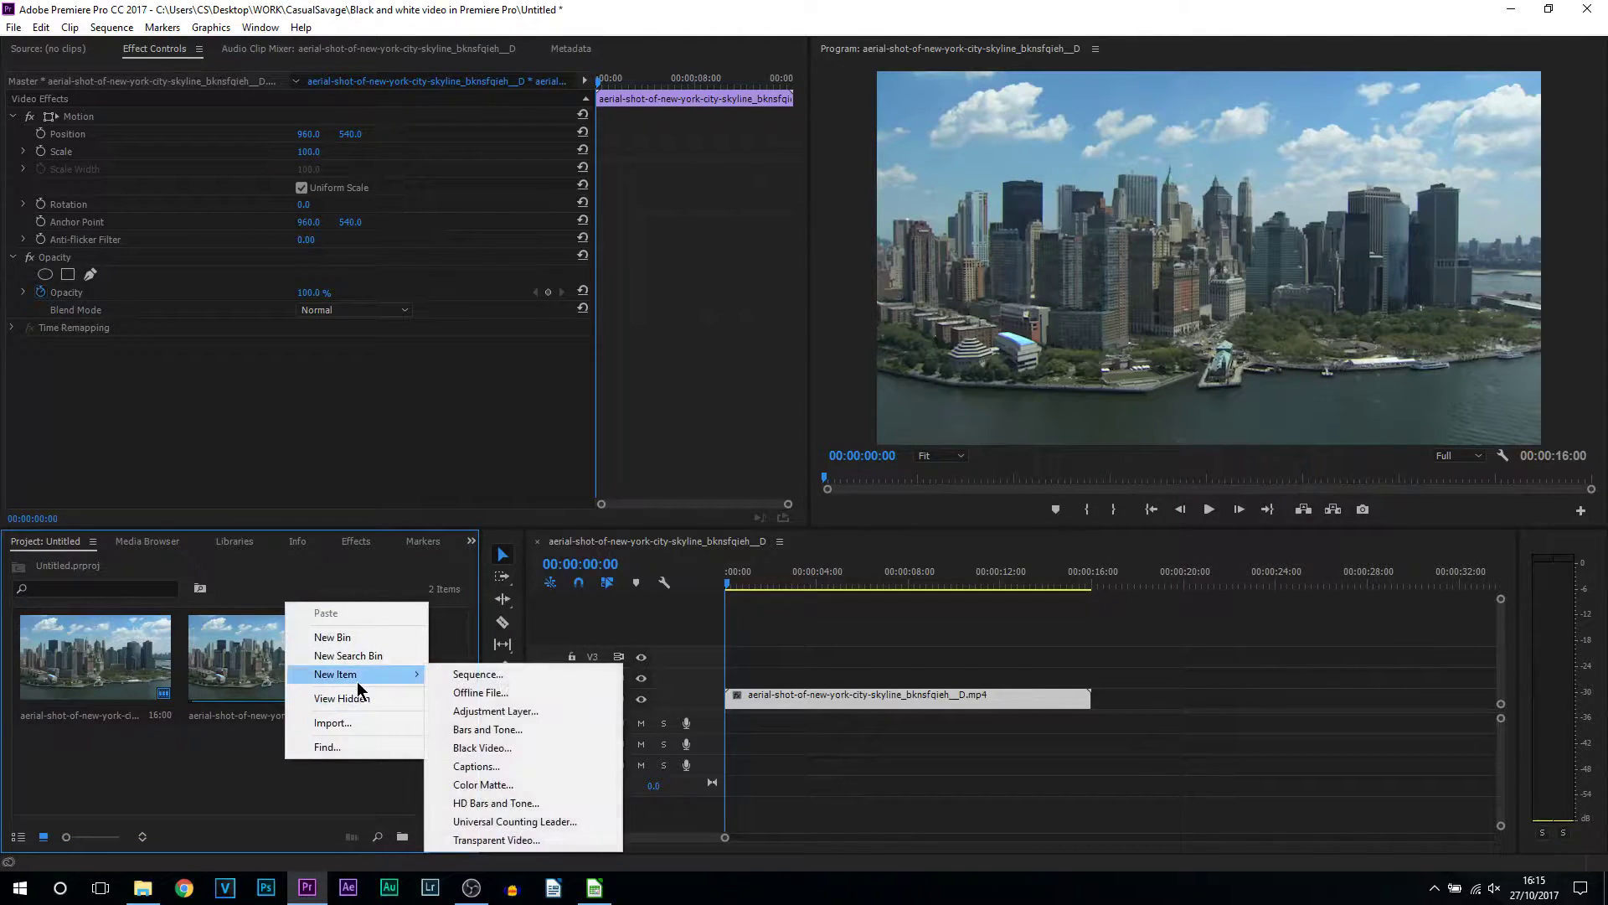
{"action": "left_click", "coordinate": [533, 714]}
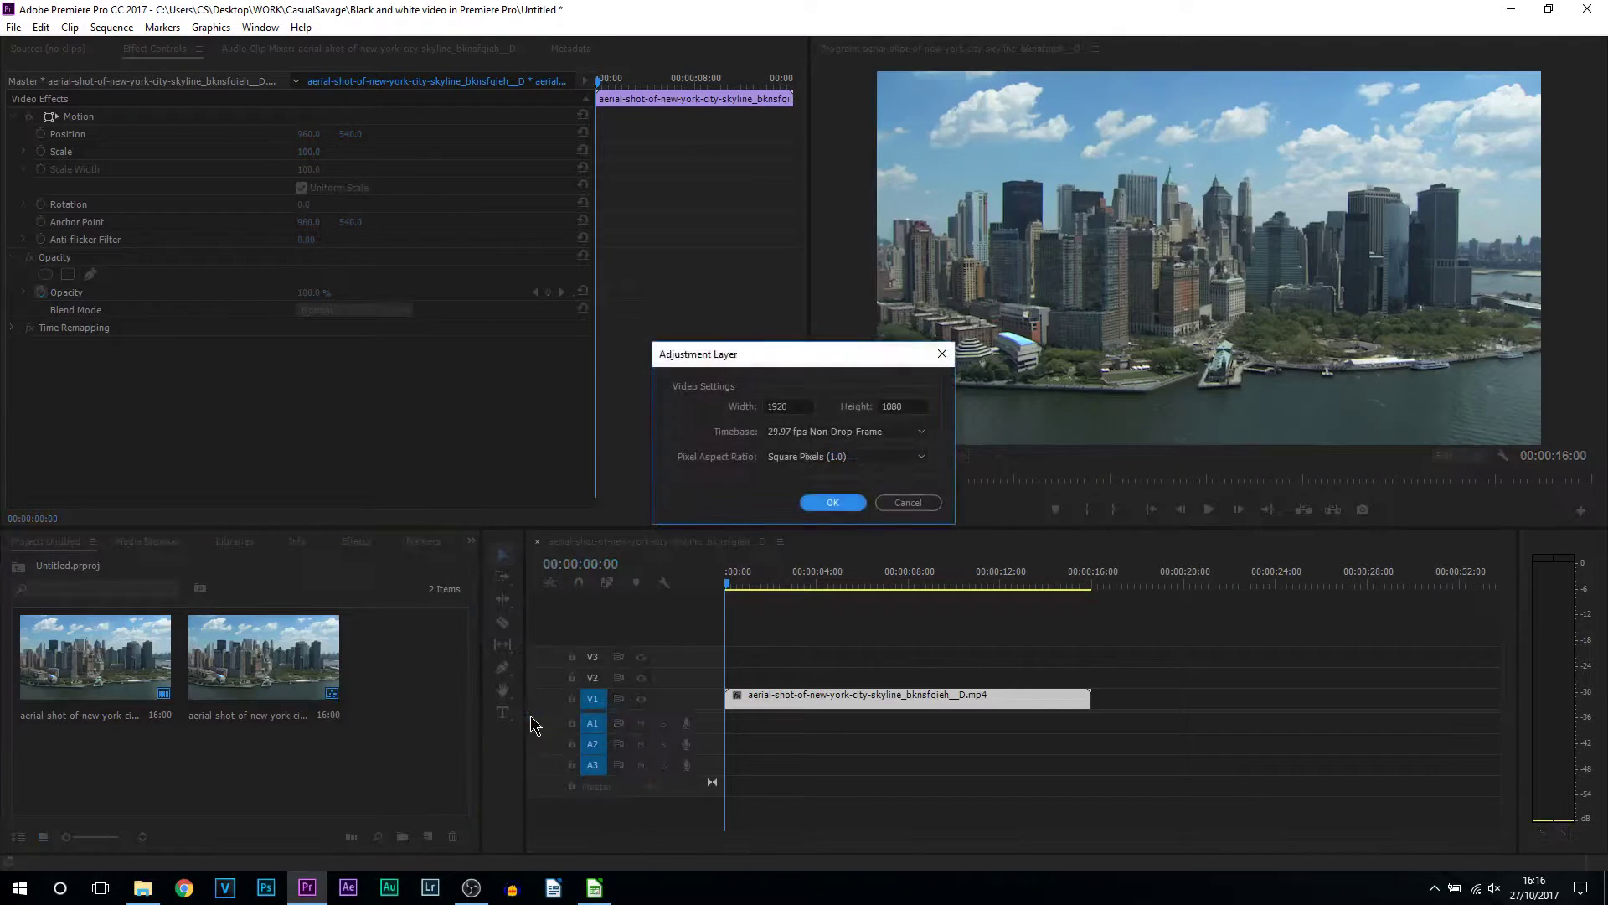
{"action": "left_click", "coordinate": [834, 503]}
Place the adjustment layer on V2 and extend it to the skyline clip's end
{"action": "left_click_drag", "start_coordinate": [390, 691], "coordinate": [726, 677]}
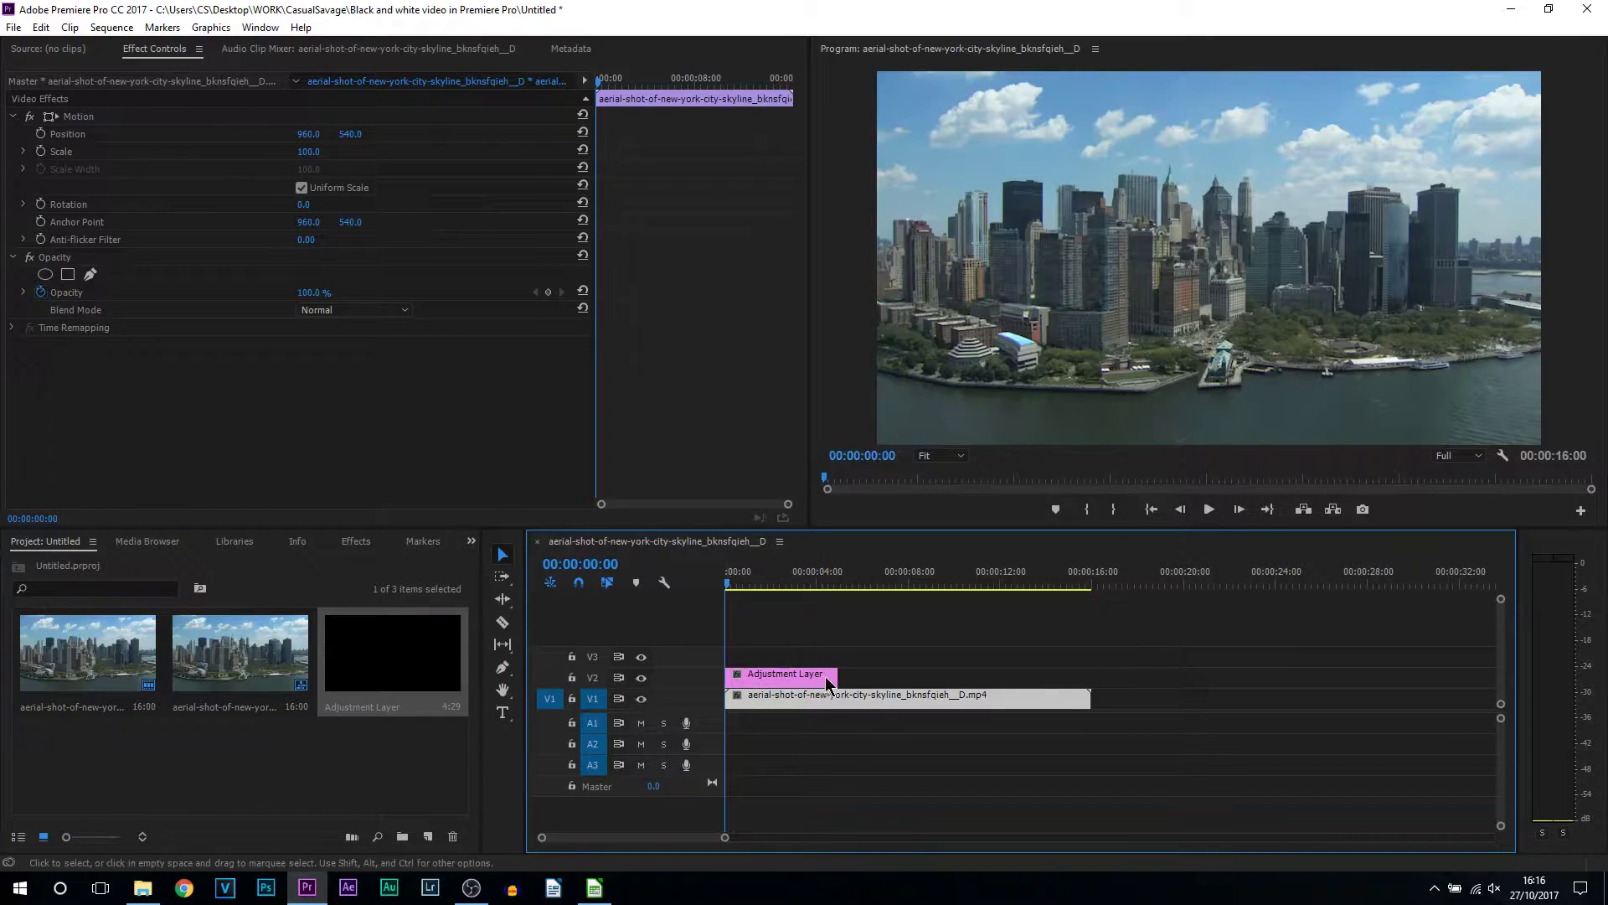
{"action": "left_click_drag", "start_coordinate": [830, 682], "coordinate": [1090, 678]}
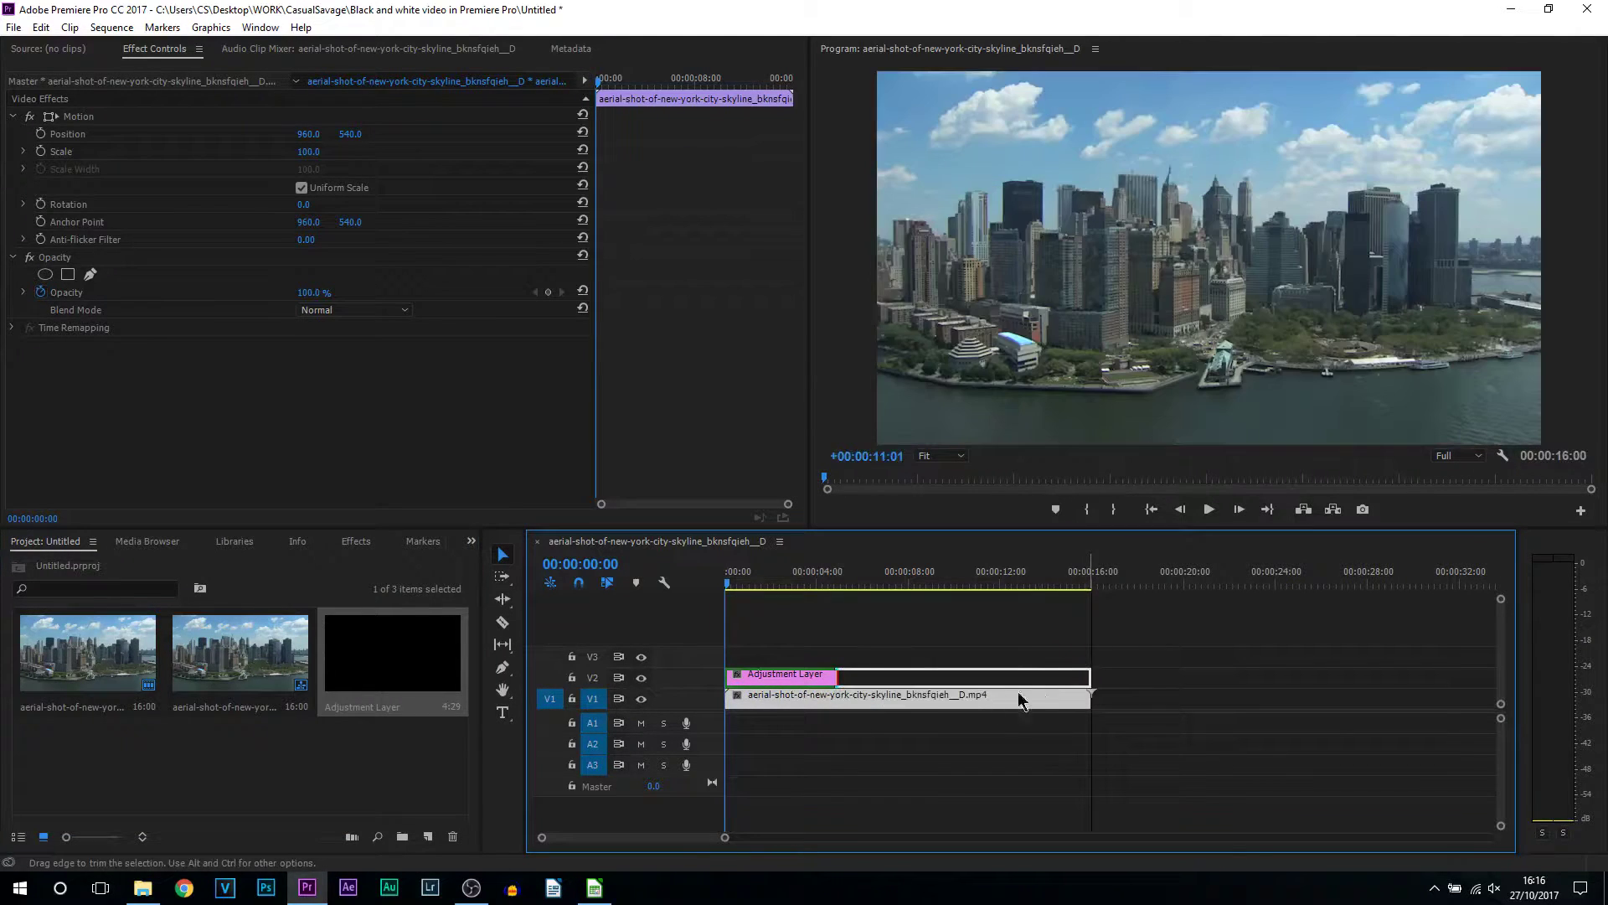
{"action": "left_click", "coordinate": [764, 676]}
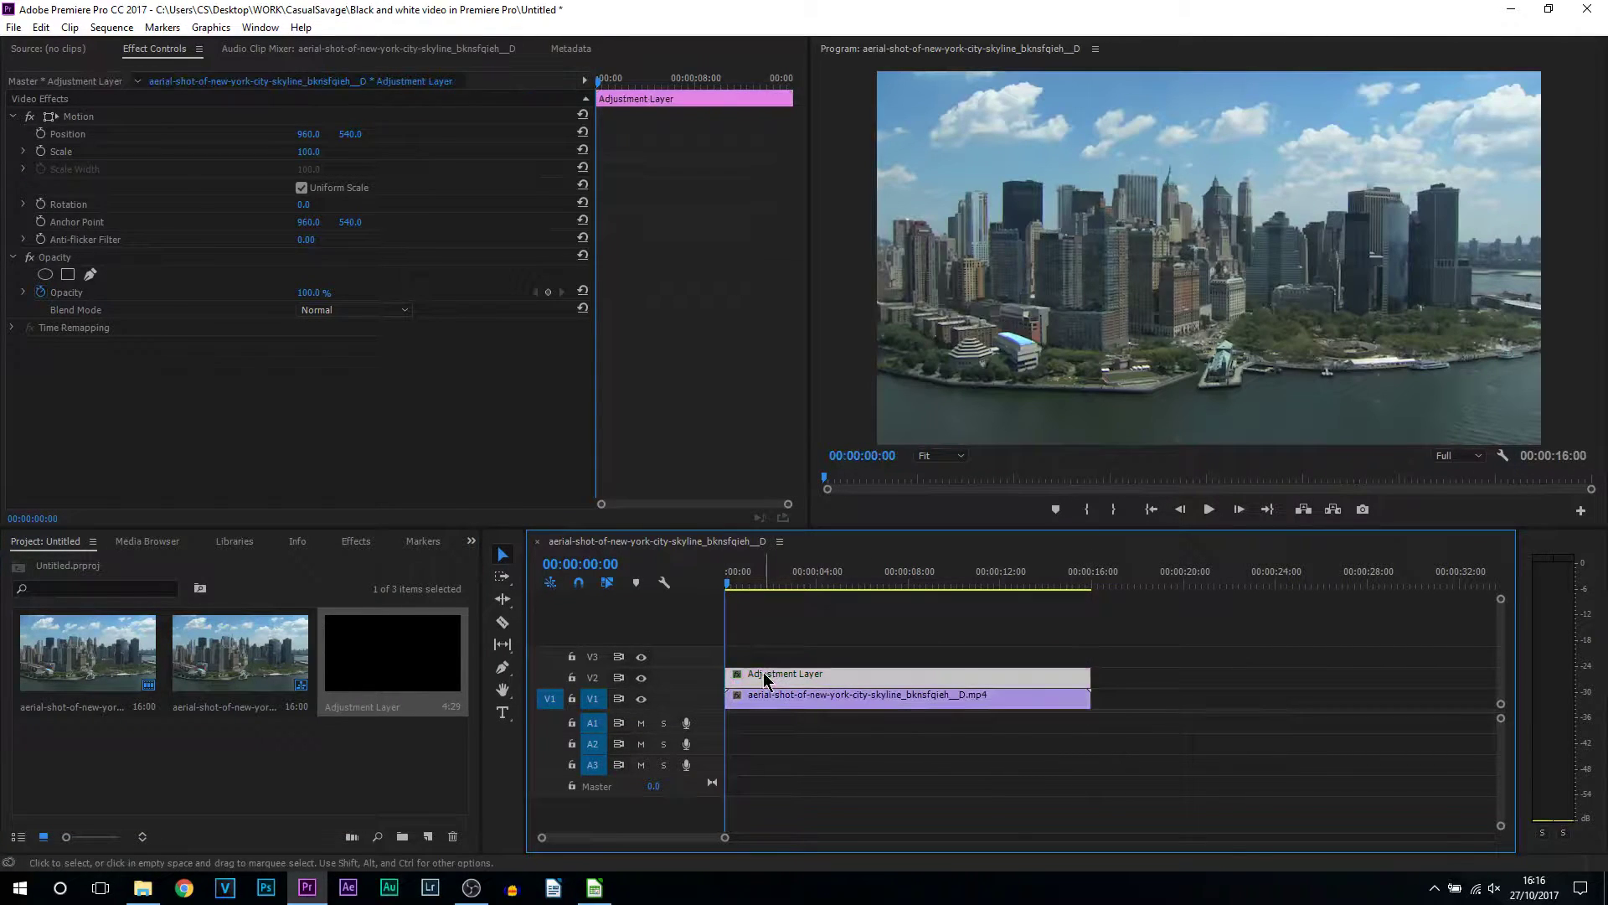
{"action": "left_click", "coordinate": [356, 542]}
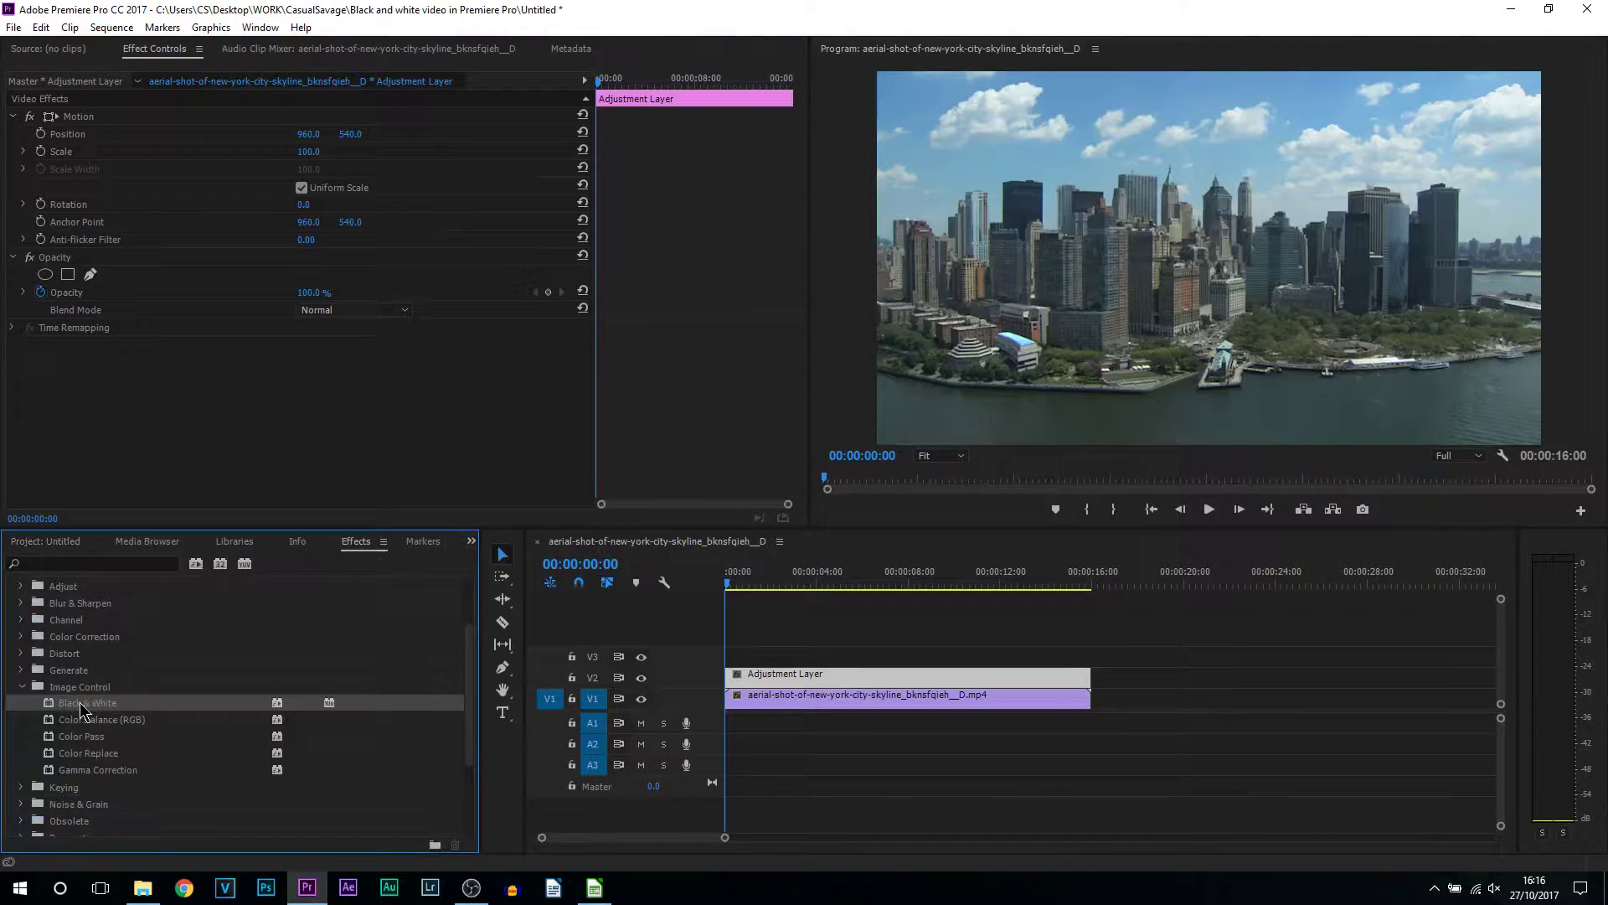
Apply Black & White to the adjustment layer, keeping its opacity at 100 %
{"action": "left_click_drag", "start_coordinate": [138, 709], "coordinate": [785, 680]}
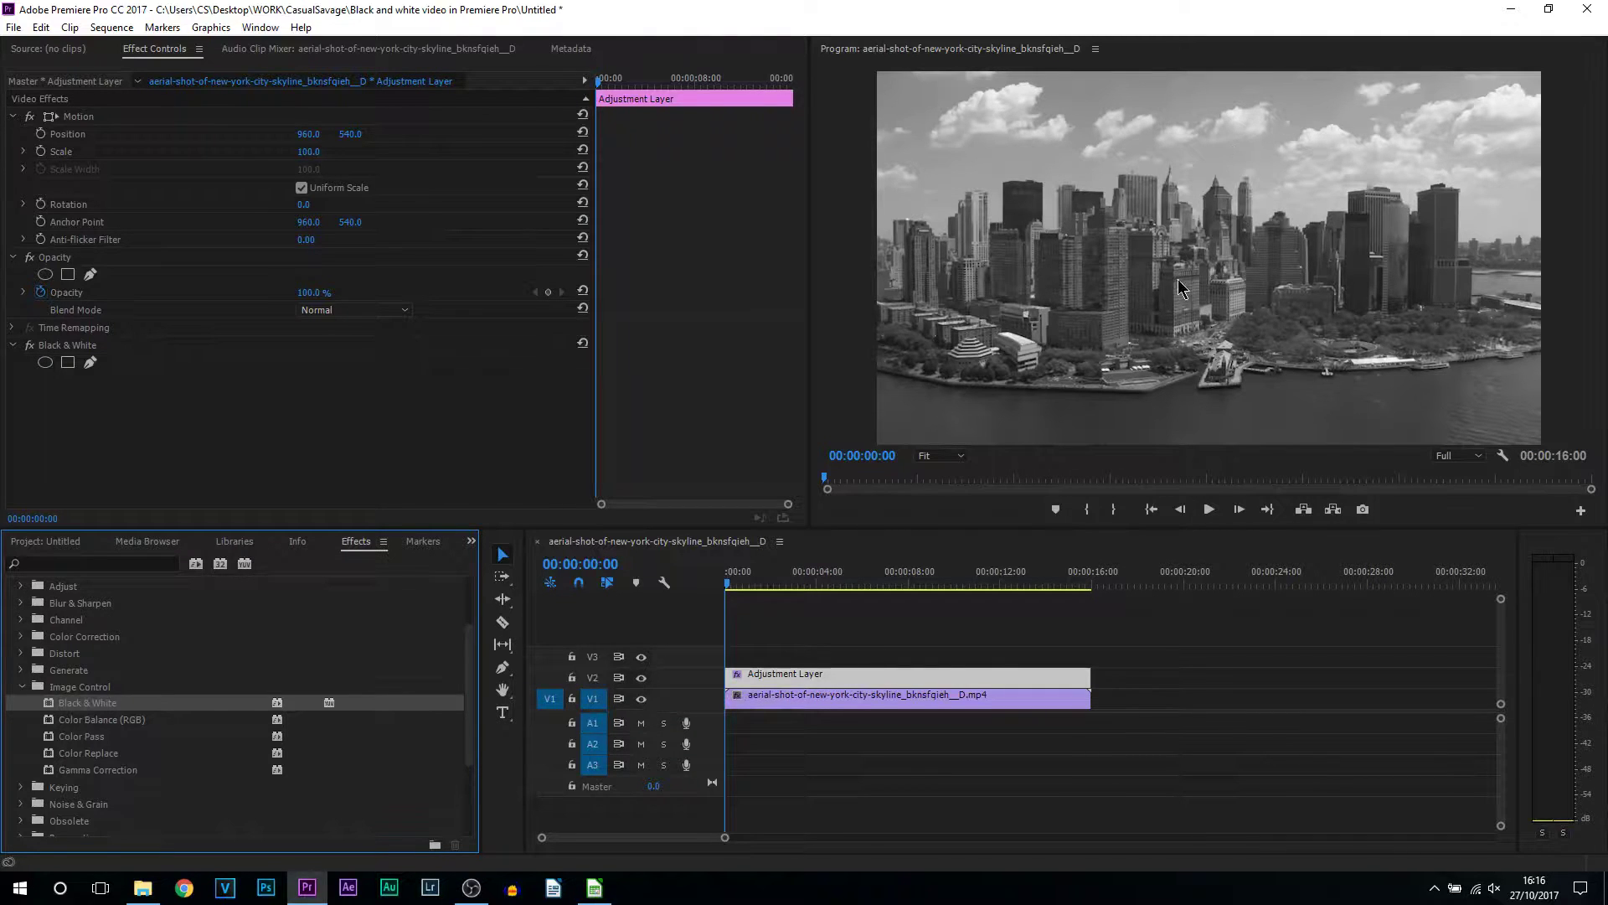
{"action": "left_click", "coordinate": [836, 676]}
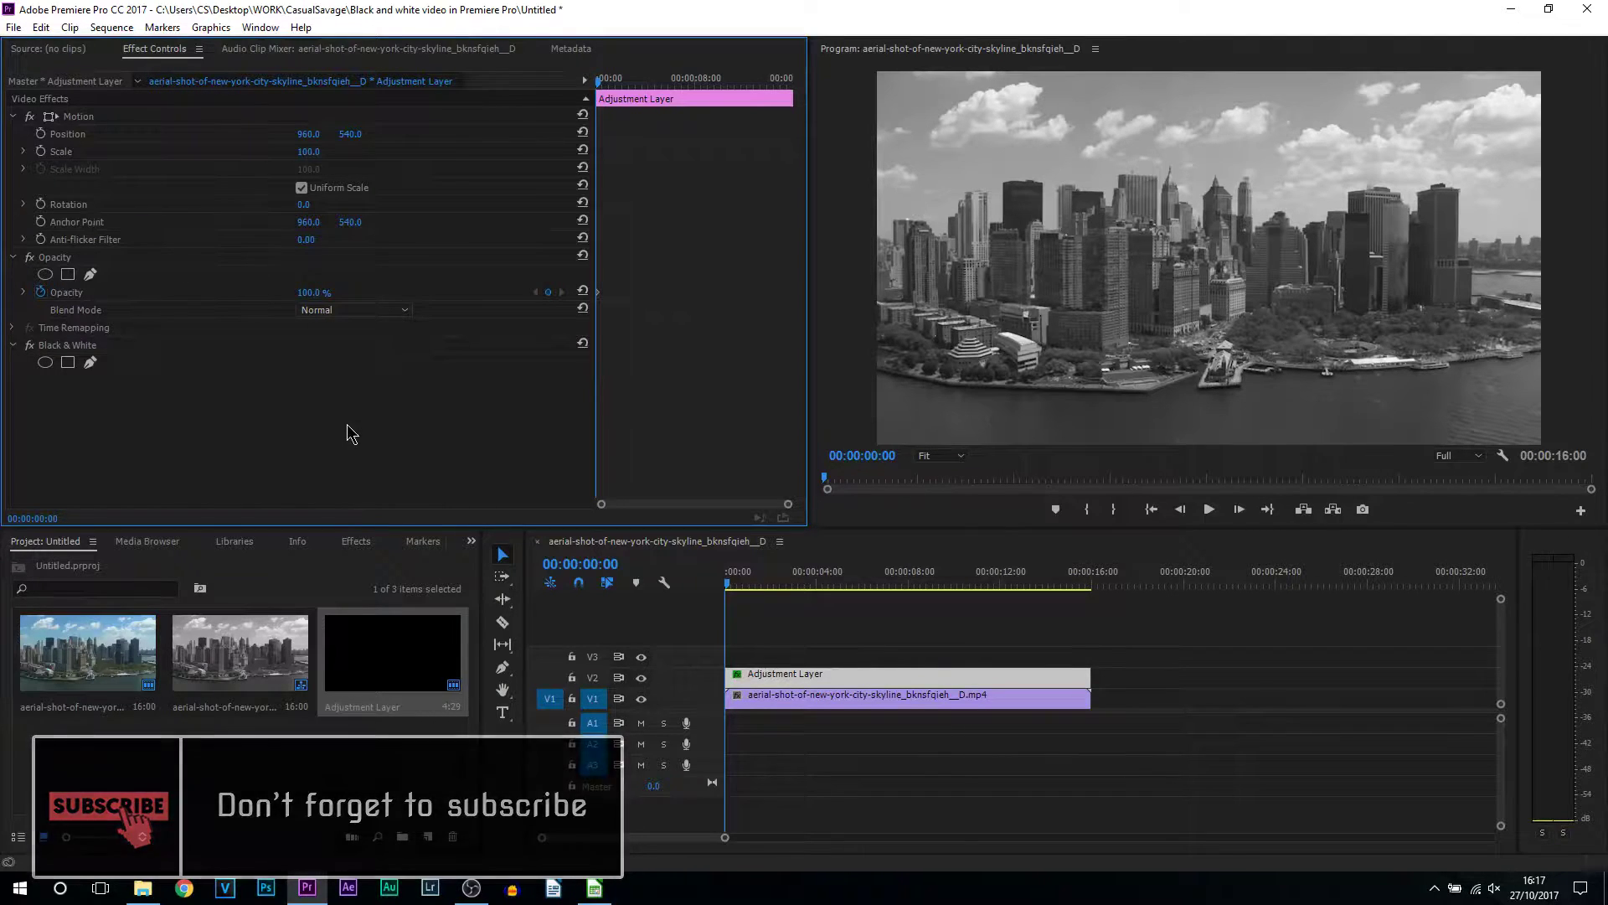
{"action": "left_click", "coordinate": [104, 349]}
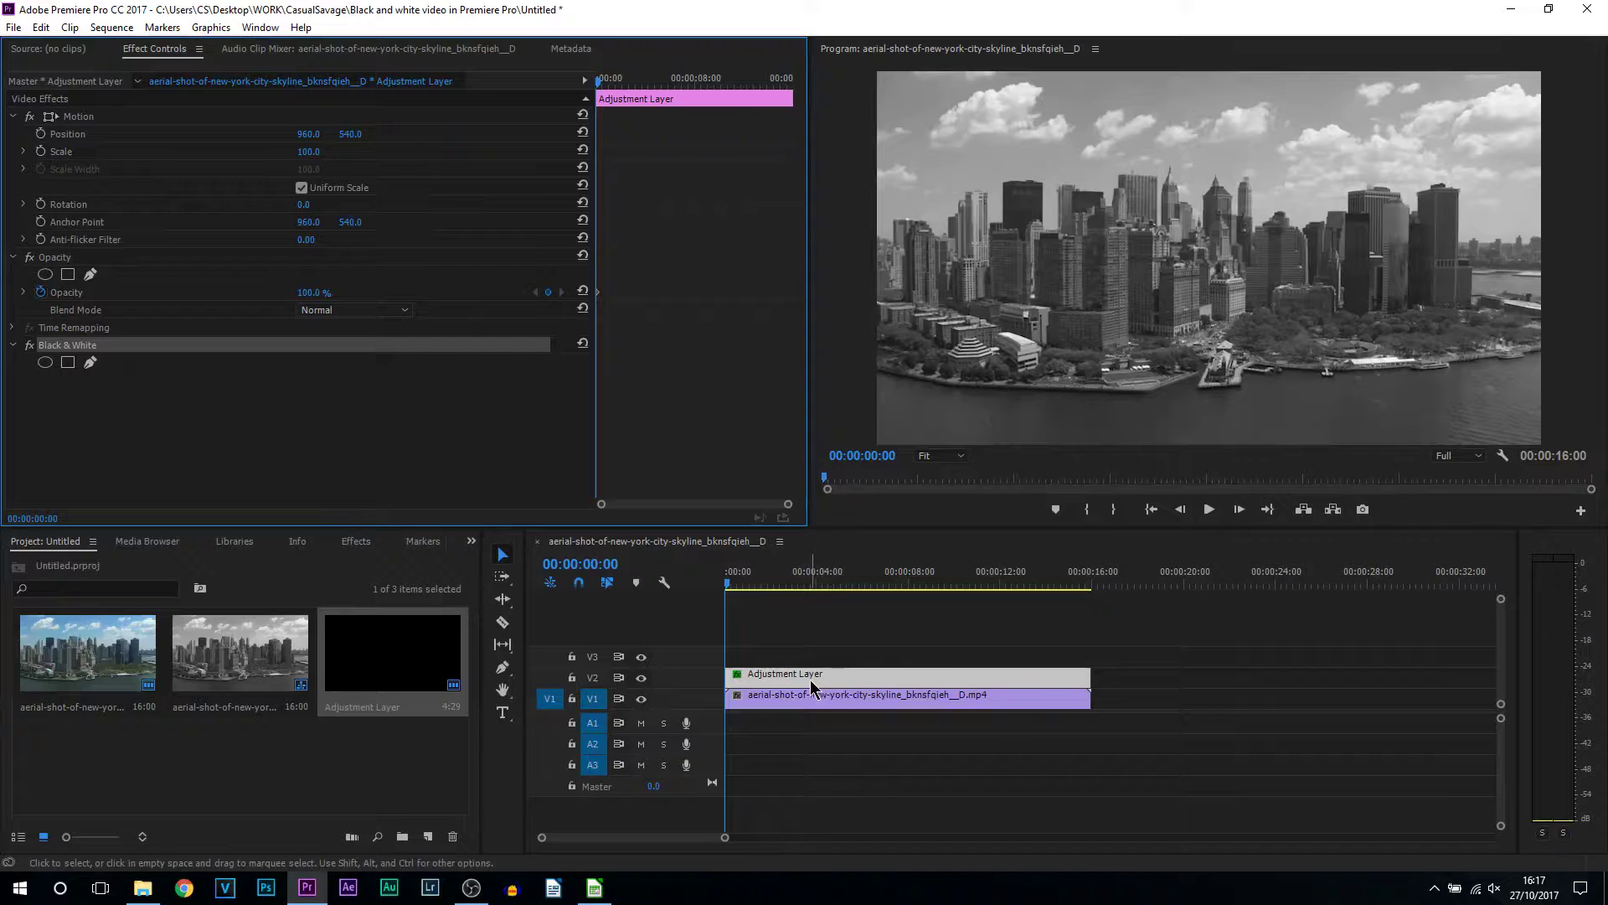
{"action": "left_click", "coordinate": [112, 293]}
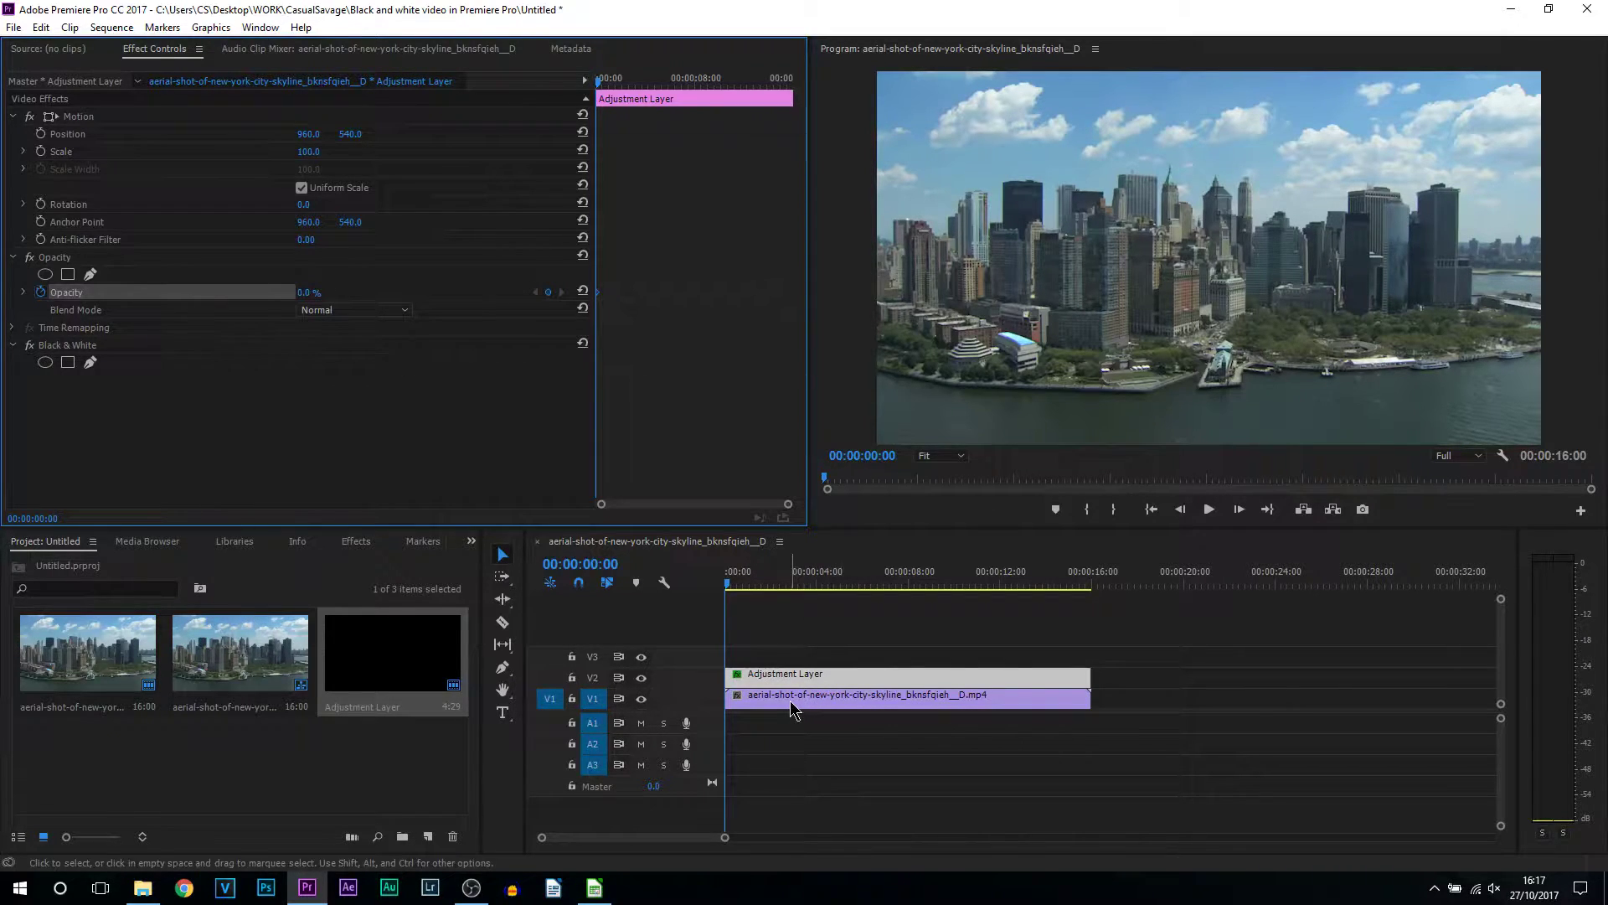
{"action": "key", "text": "ctrl+z"}
{"action": "left_click", "coordinate": [179, 346]}
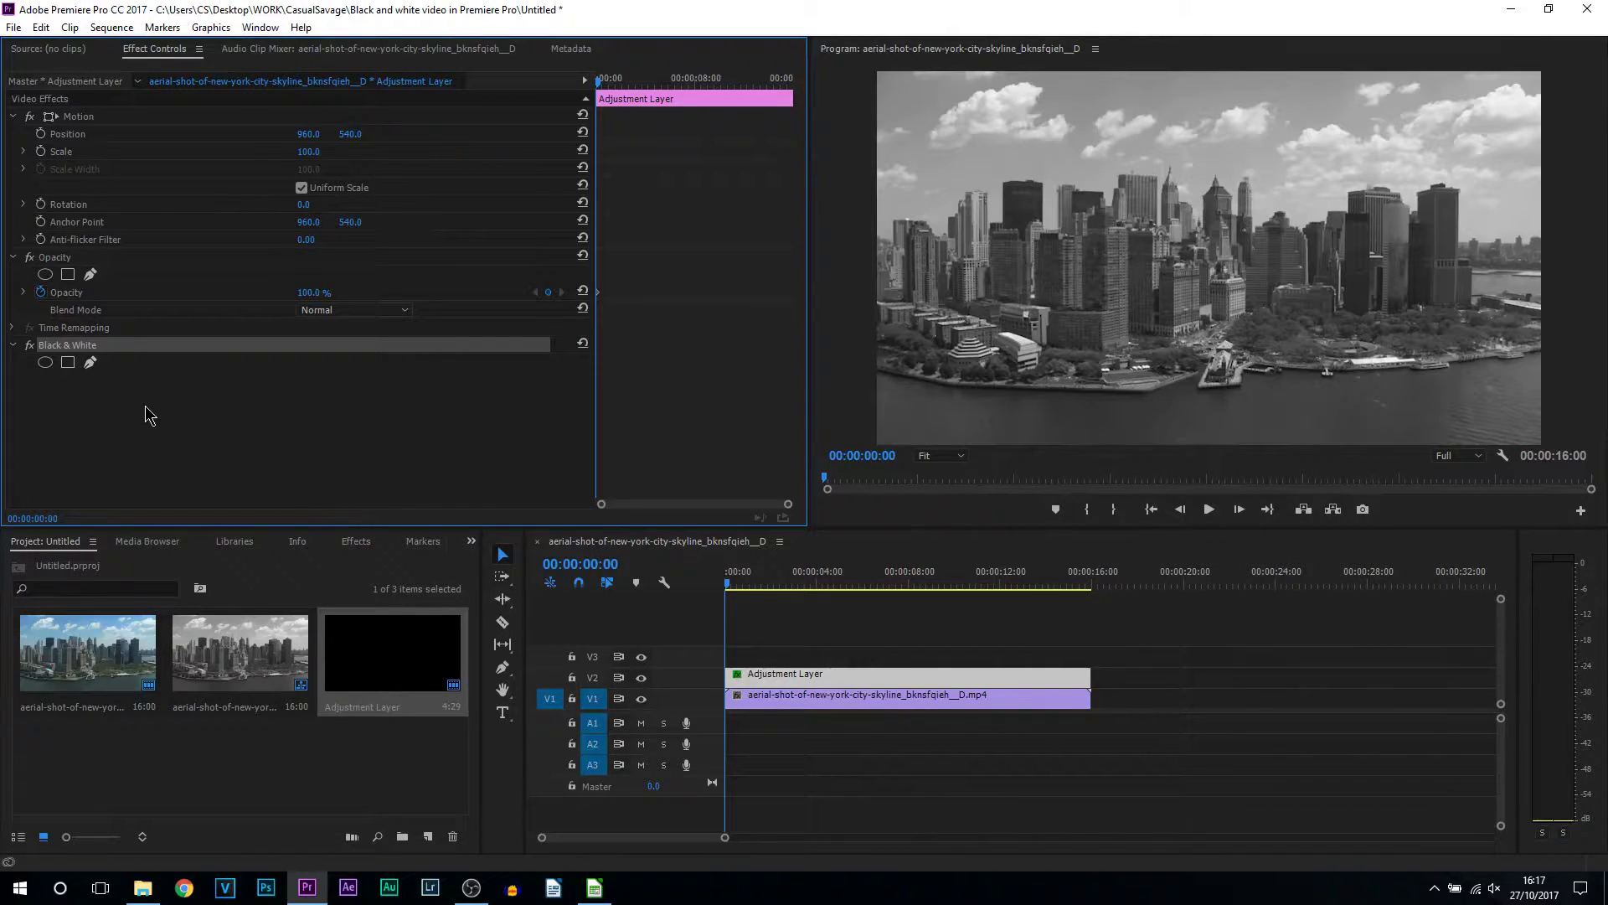
Add an ellipse mask to Black & White and shape it into a circle over the central skyscrapers
{"action": "left_click", "coordinate": [45, 364]}
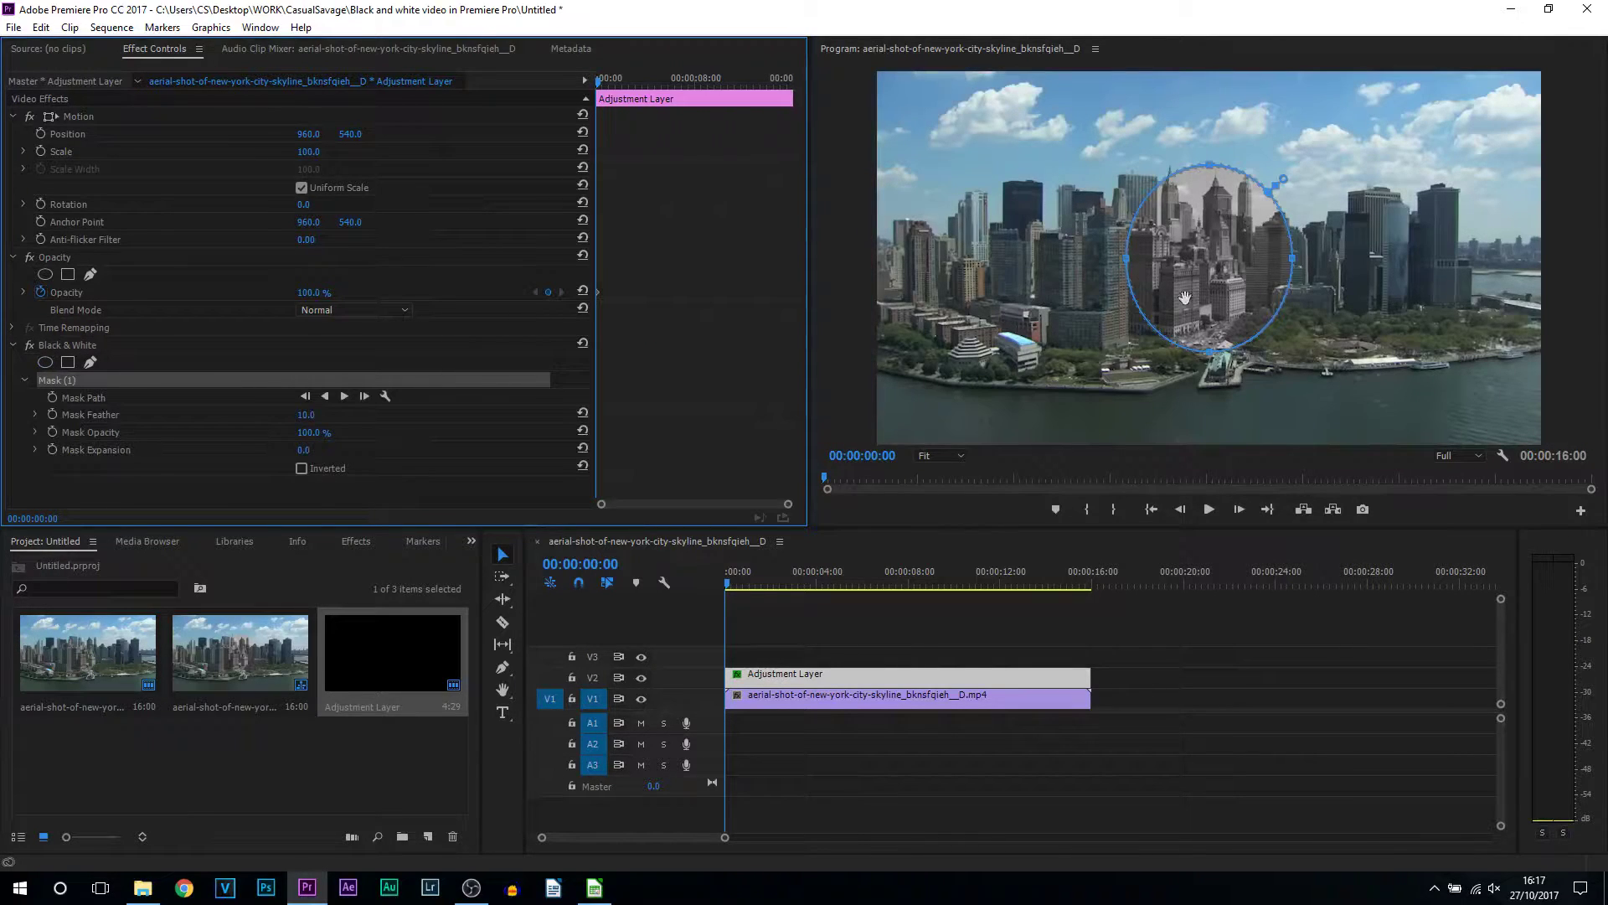
{"action": "left_click_drag", "start_coordinate": [1210, 351], "coordinate": [1210, 333]}
{"action": "left_click_drag", "start_coordinate": [1205, 224], "coordinate": [1100, 289]}
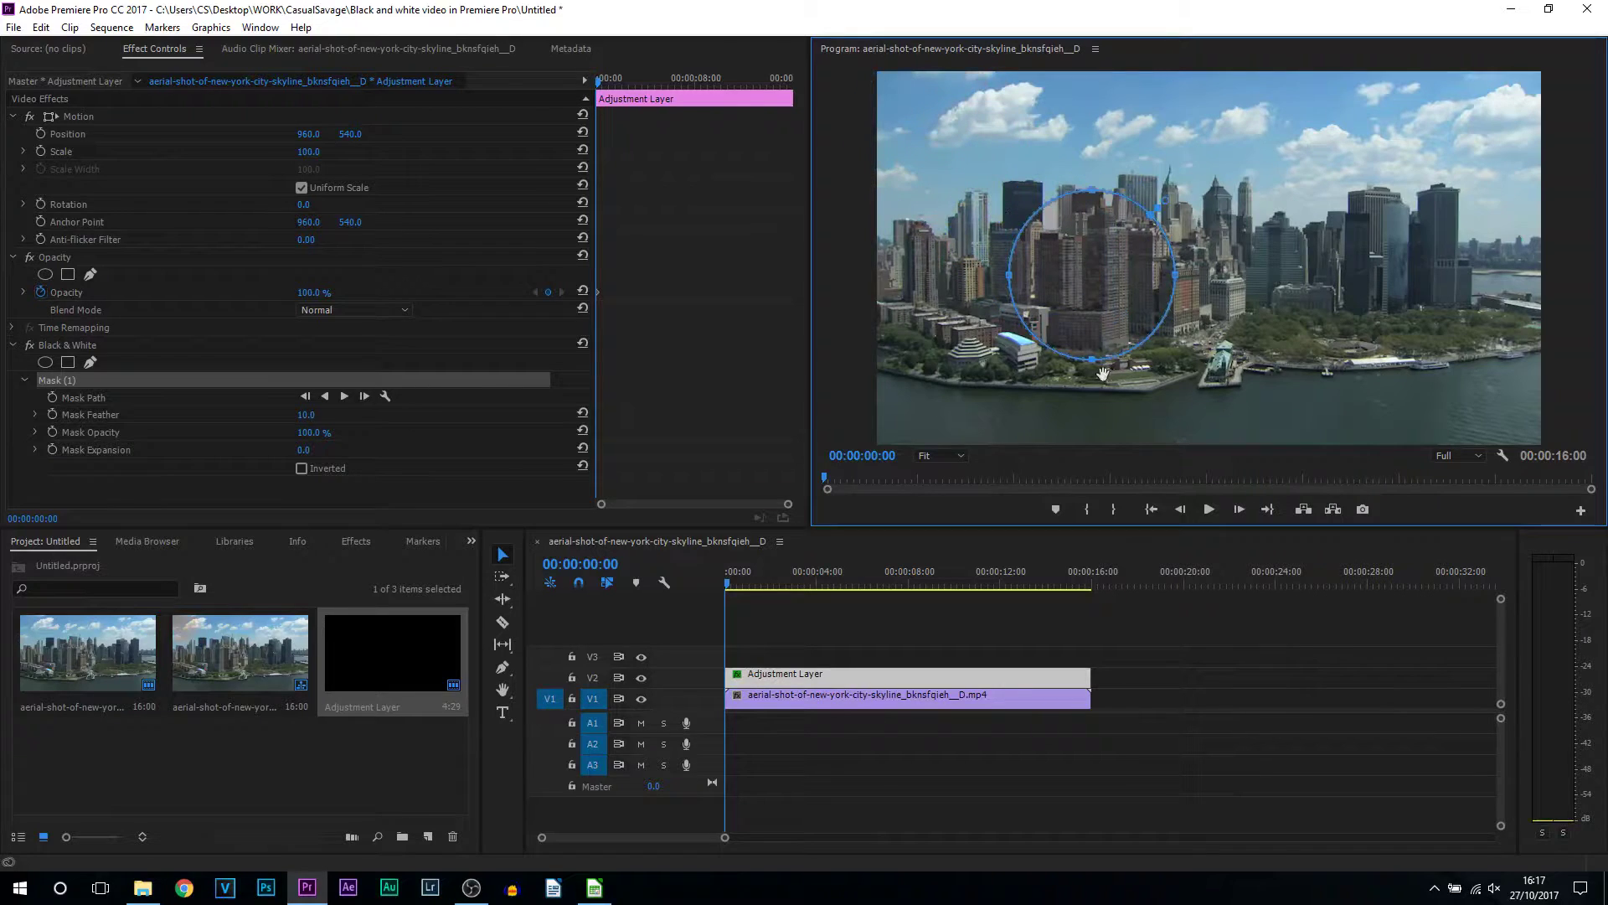
{"action": "left_click_drag", "start_coordinate": [1095, 366], "coordinate": [1191, 278]}
{"action": "left_click_drag", "start_coordinate": [1191, 399], "coordinate": [1193, 345]}
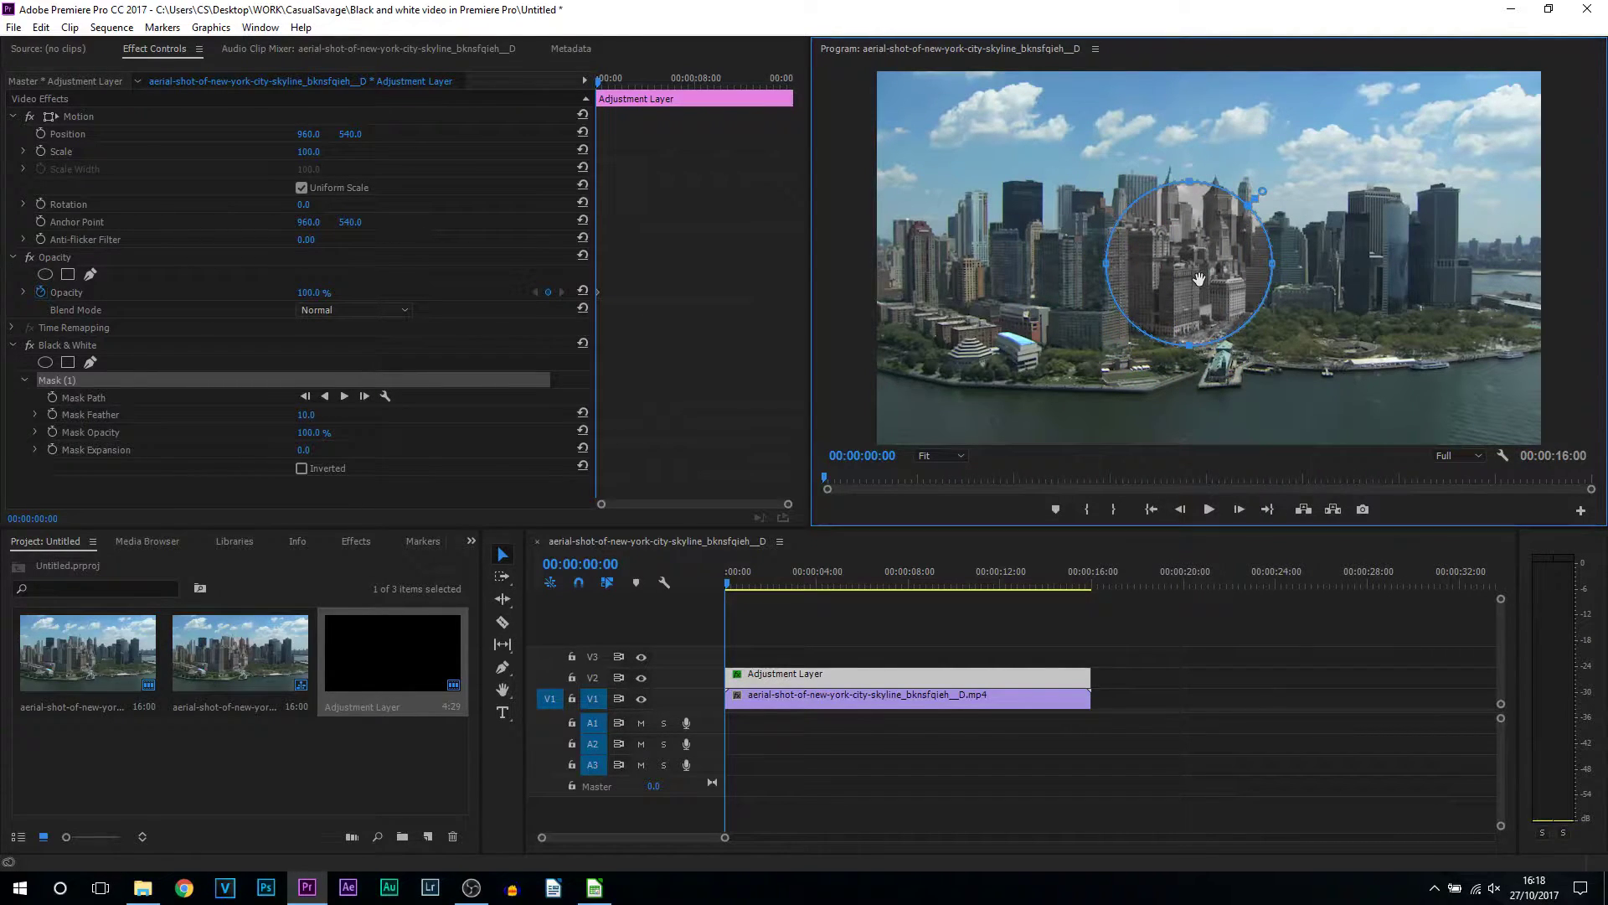
Delete the ellipse mask from the Black & White effect
{"action": "left_click", "coordinate": [105, 395]}
{"action": "left_click", "coordinate": [92, 382]}
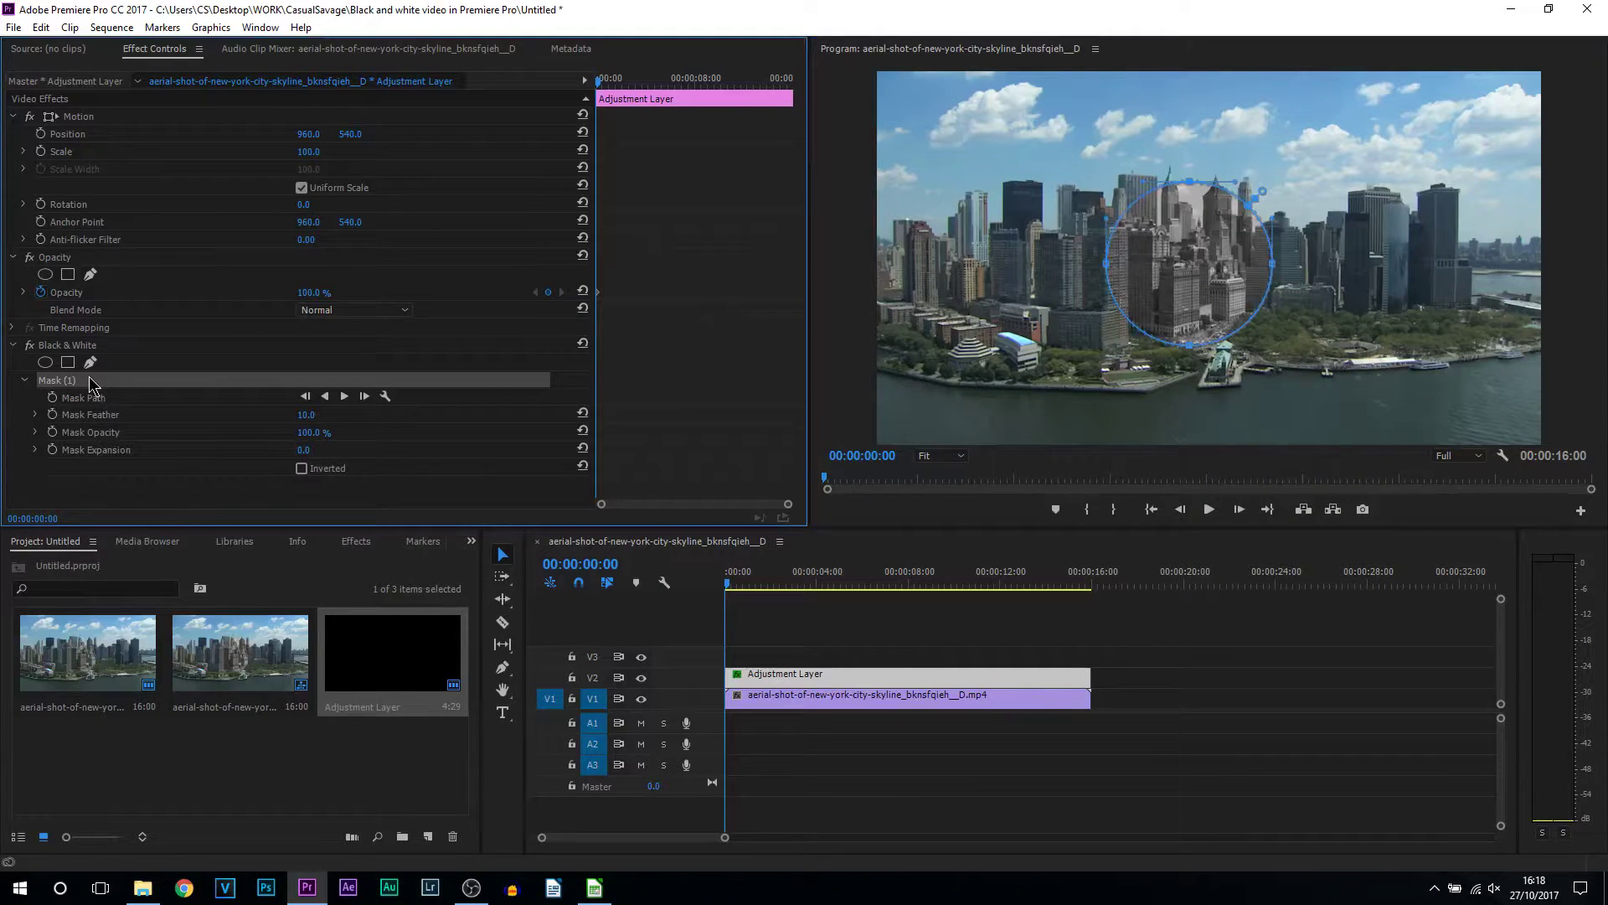
{"action": "key", "text": "Delete"}
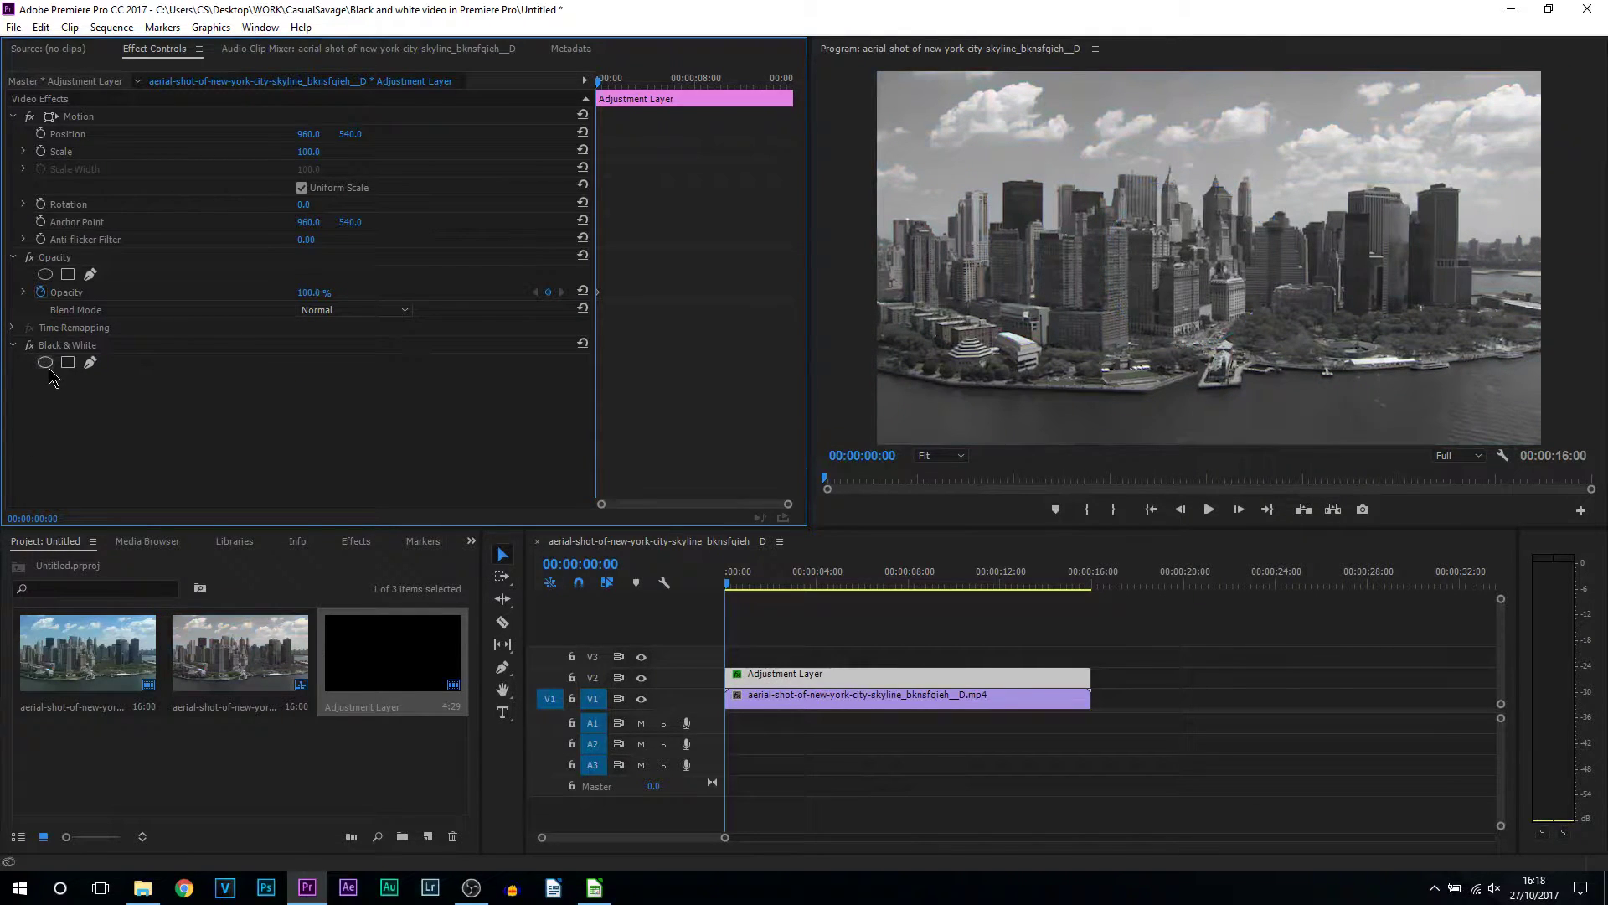
Add a small ellipse mask and keyframe its Mask Expansion at 0.0 at the clip start
{"action": "left_click", "coordinate": [46, 363]}
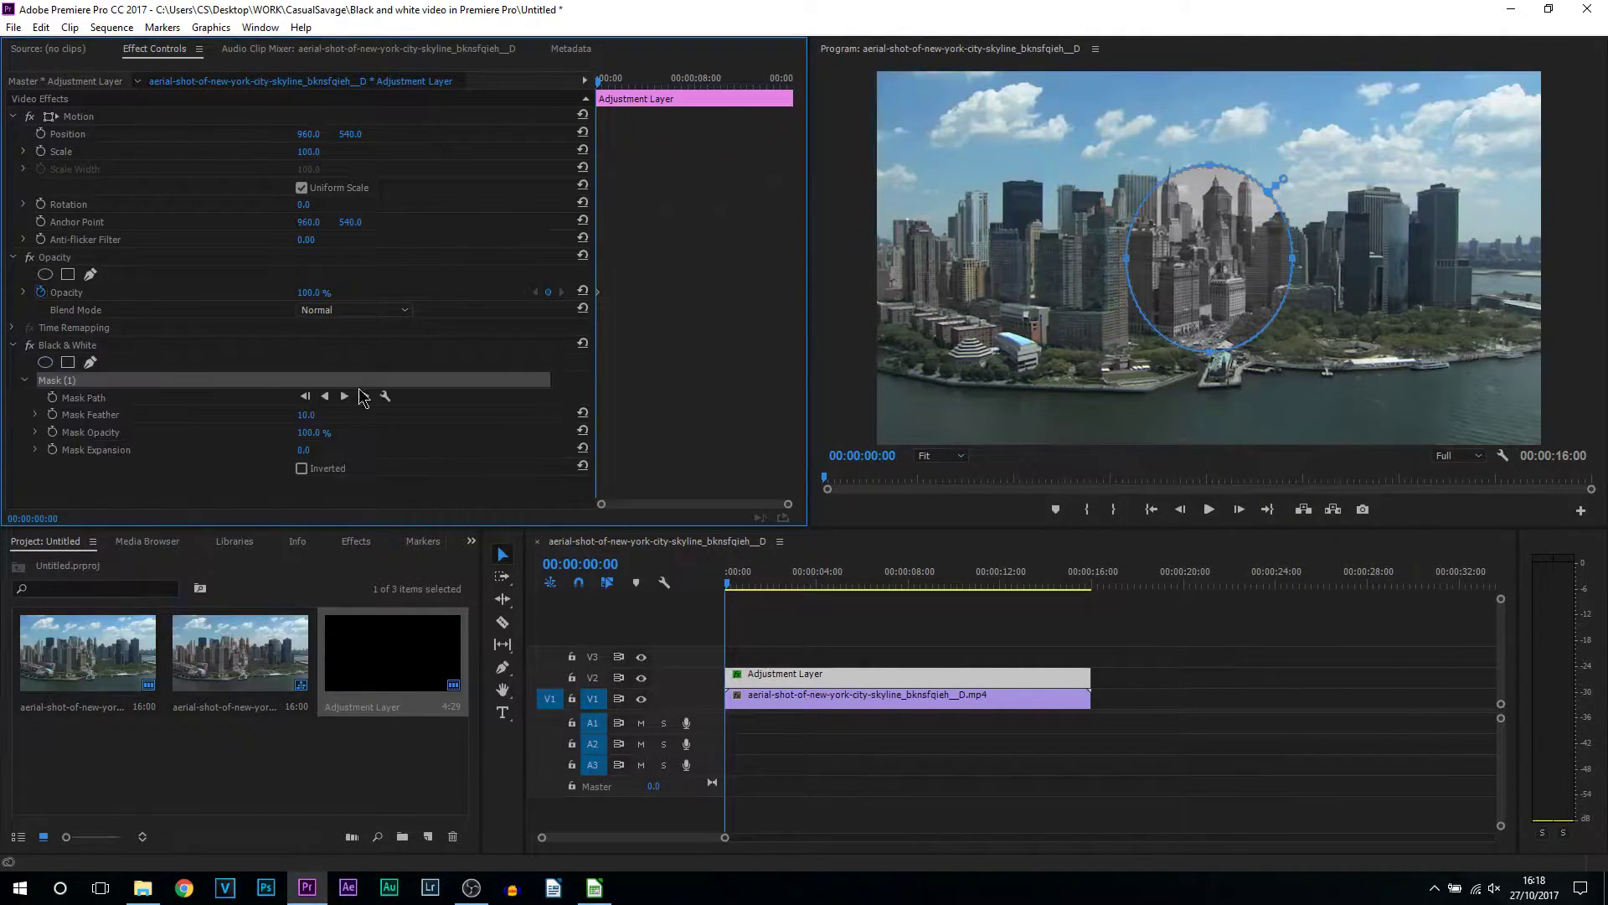
{"action": "left_click_drag", "start_coordinate": [1212, 170], "coordinate": [1201, 248]}
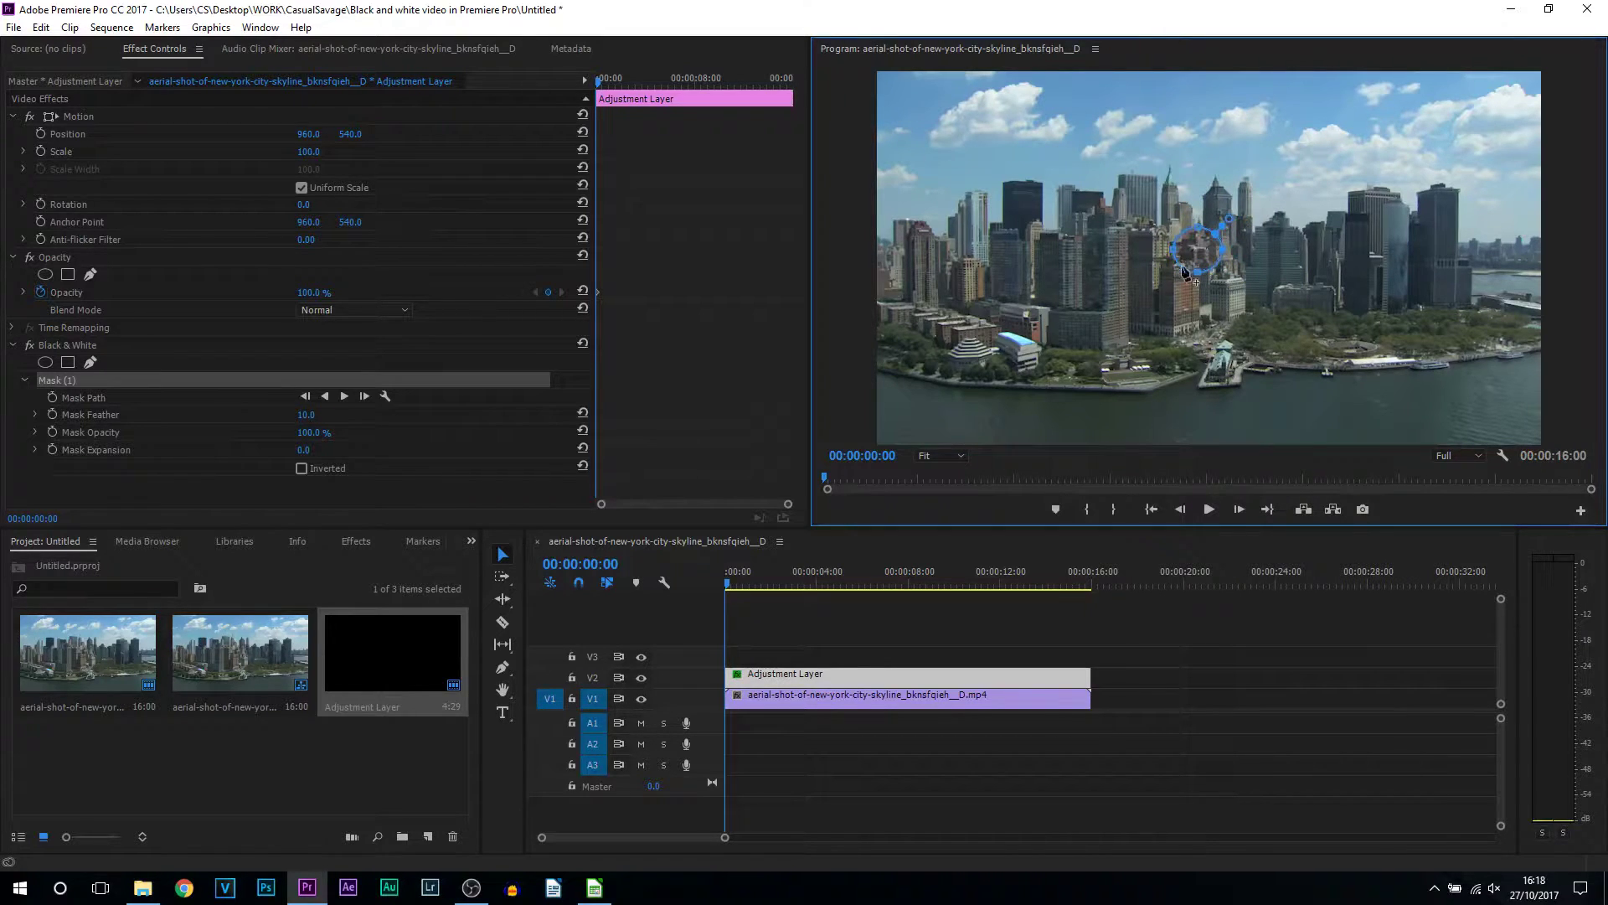
{"action": "left_click", "coordinate": [94, 451]}
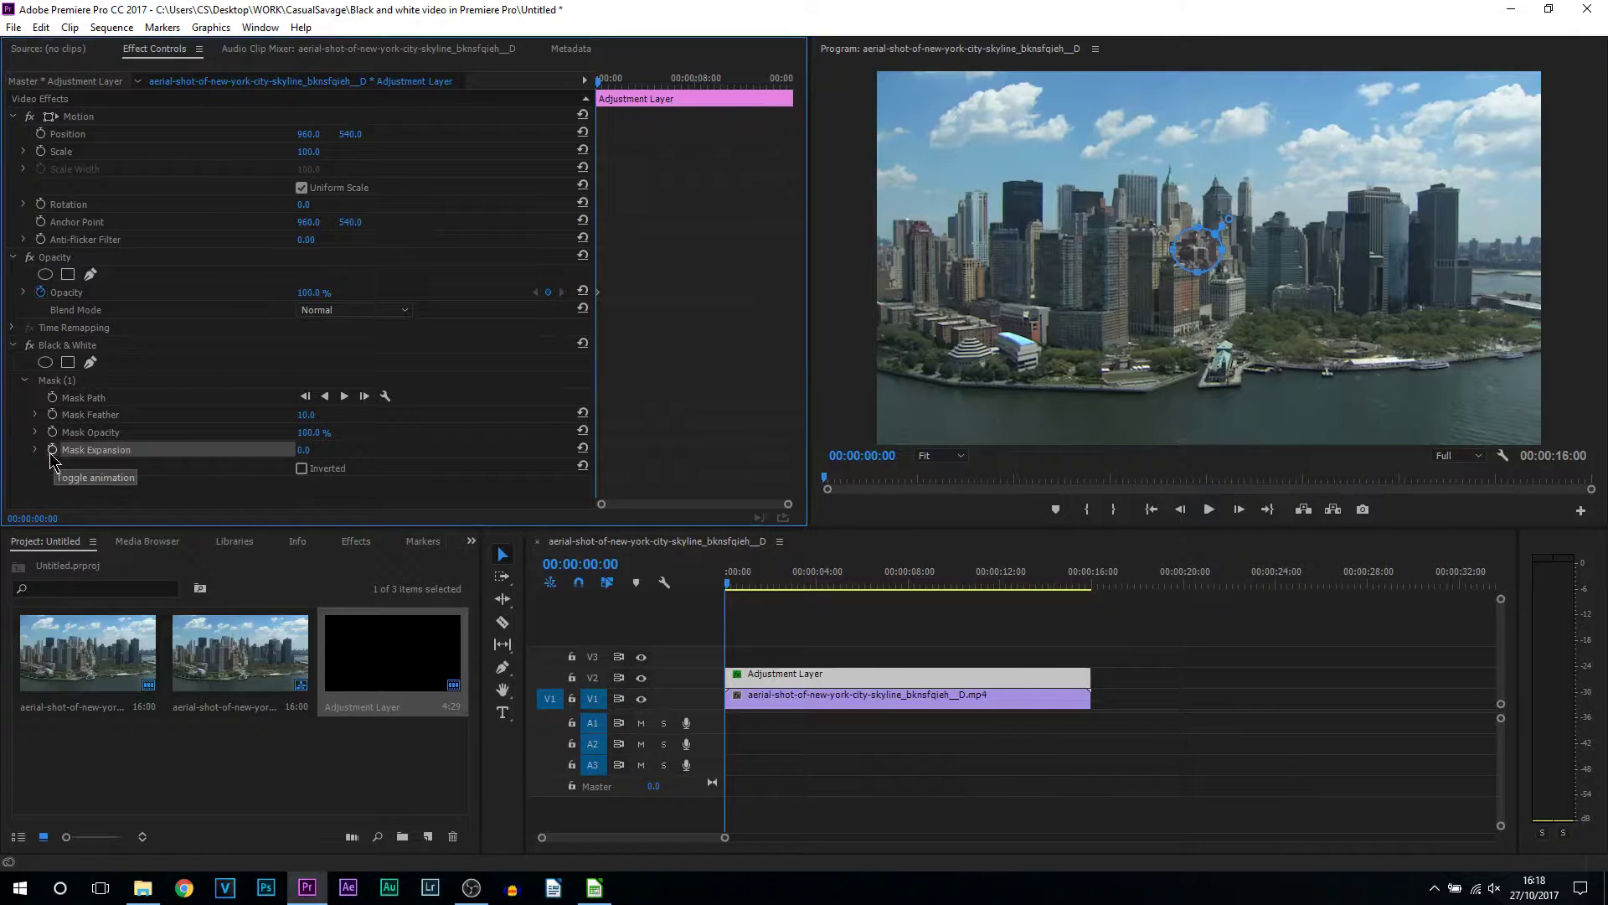
{"action": "left_click", "coordinate": [52, 453]}
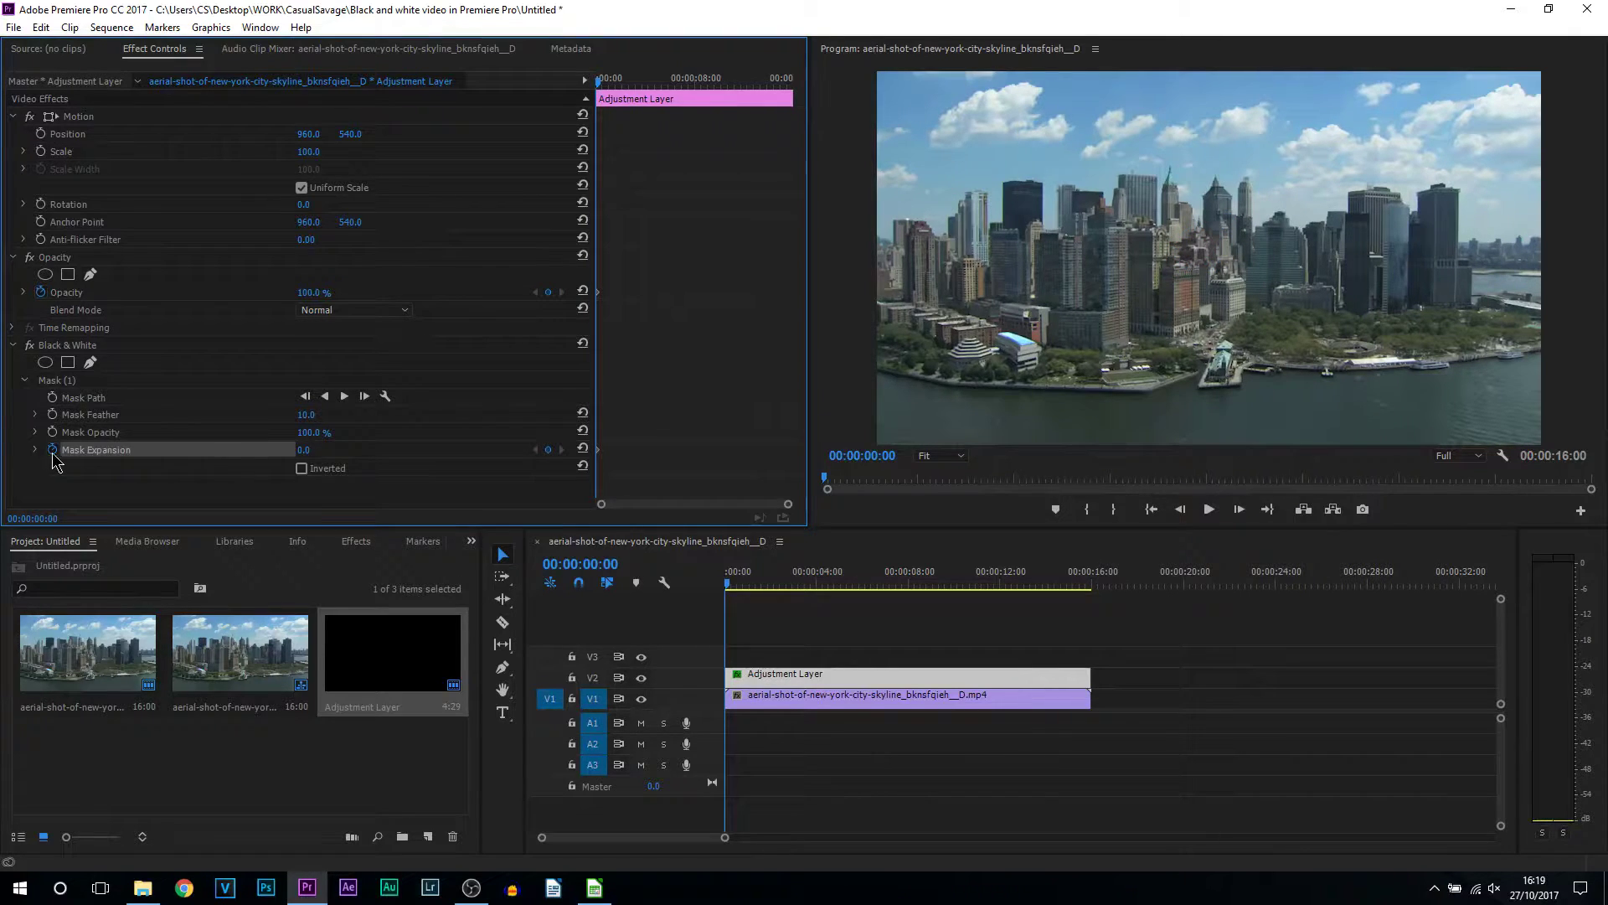
At 00:00:03:03, keyframe Mask Expansion to 1000.0 so grayscale covers the whole frame
{"action": "left_click", "coordinate": [752, 584]}
{"action": "left_click_drag", "start_coordinate": [761, 590], "coordinate": [796, 592]}
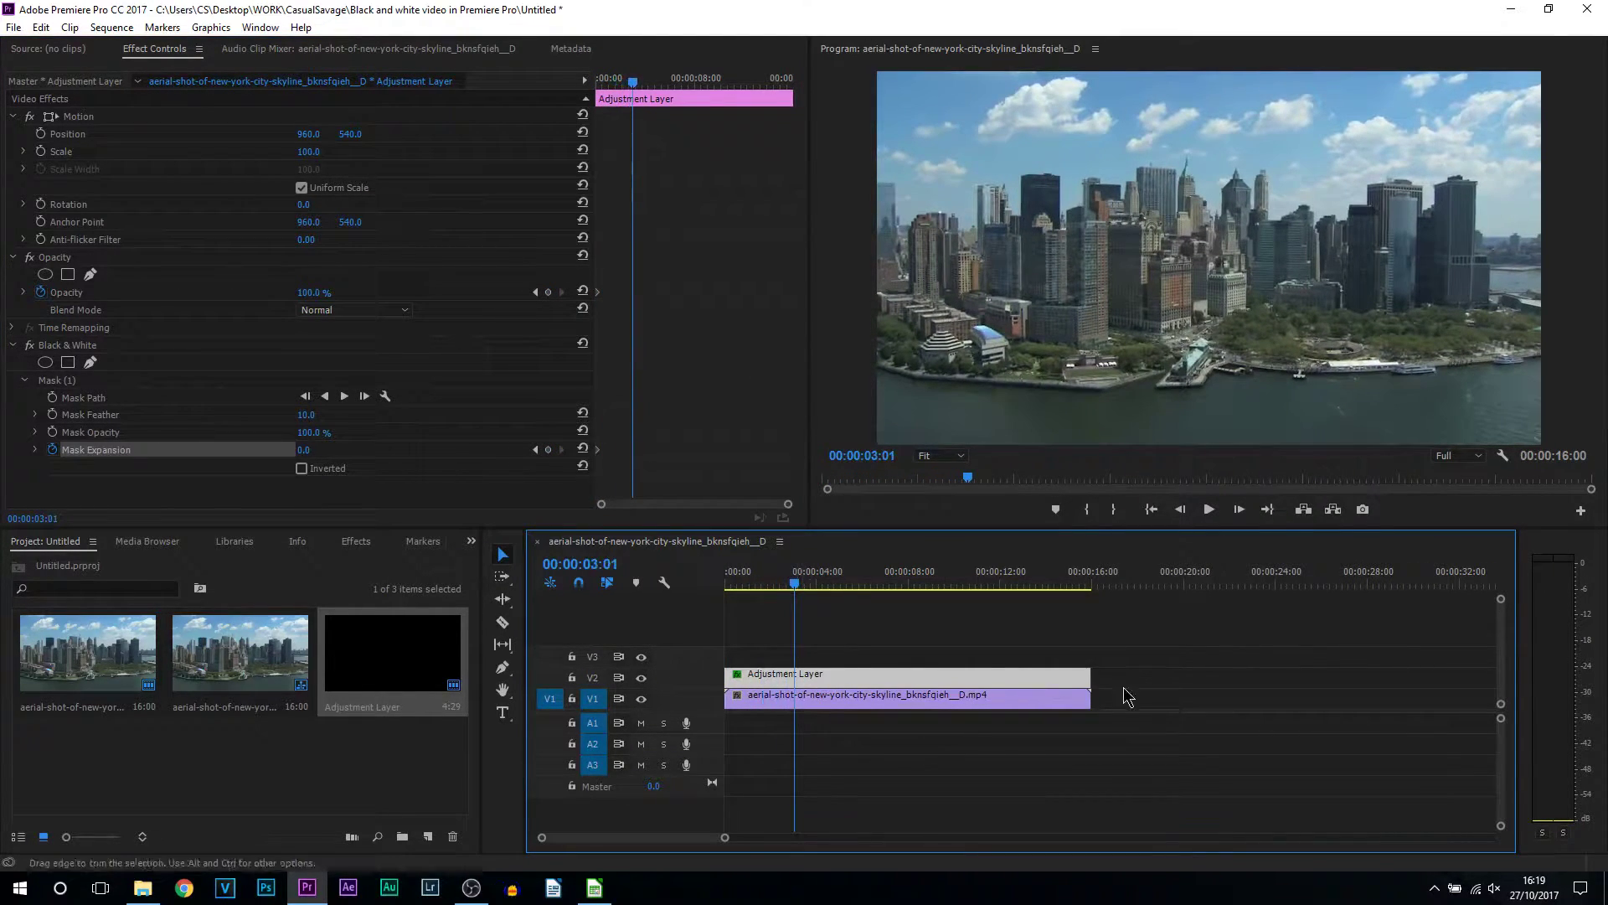
{"action": "left_click_drag", "start_coordinate": [1100, 576], "coordinate": [848, 591]}
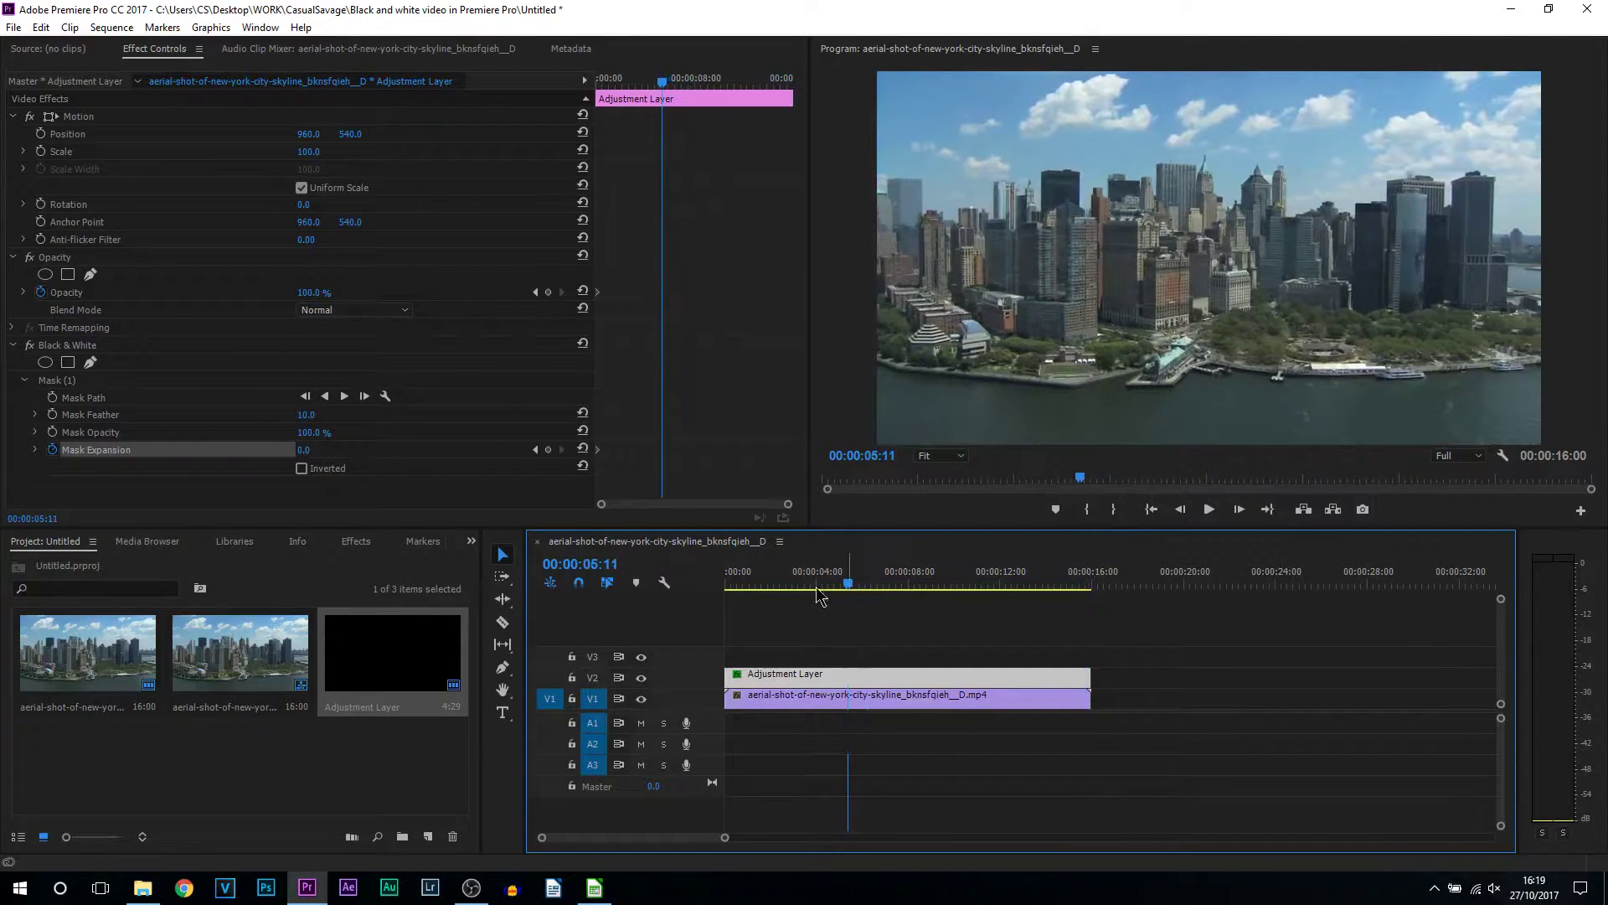
{"action": "left_click_drag", "start_coordinate": [584, 566], "coordinate": [562, 567]}
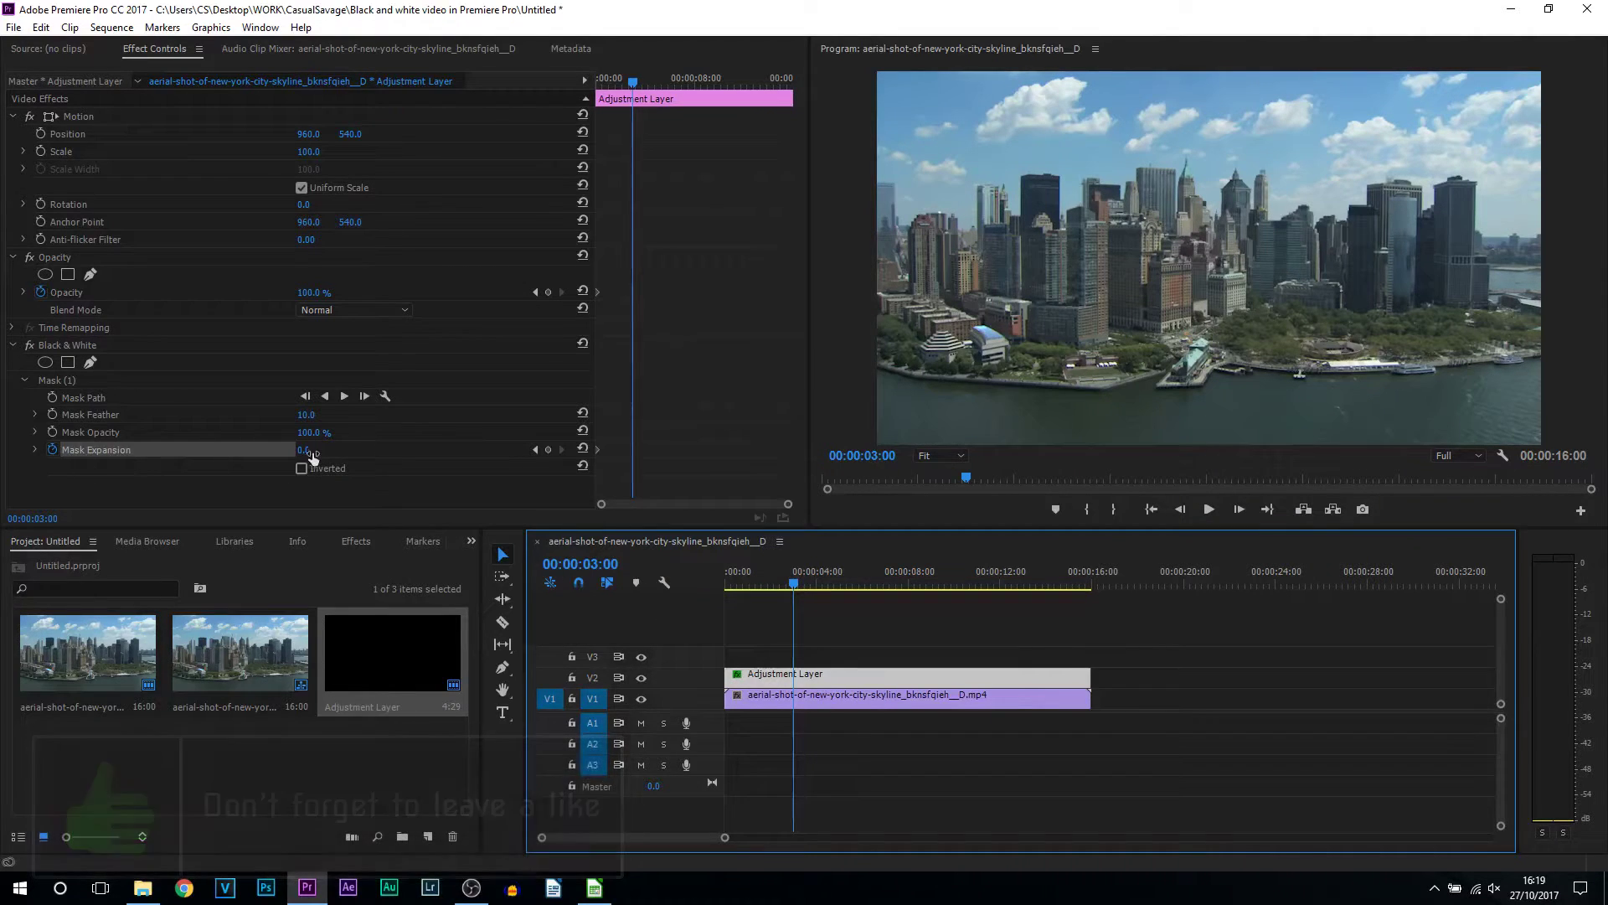
{"action": "left_click_drag", "start_coordinate": [304, 454], "coordinate": [305, 454]}
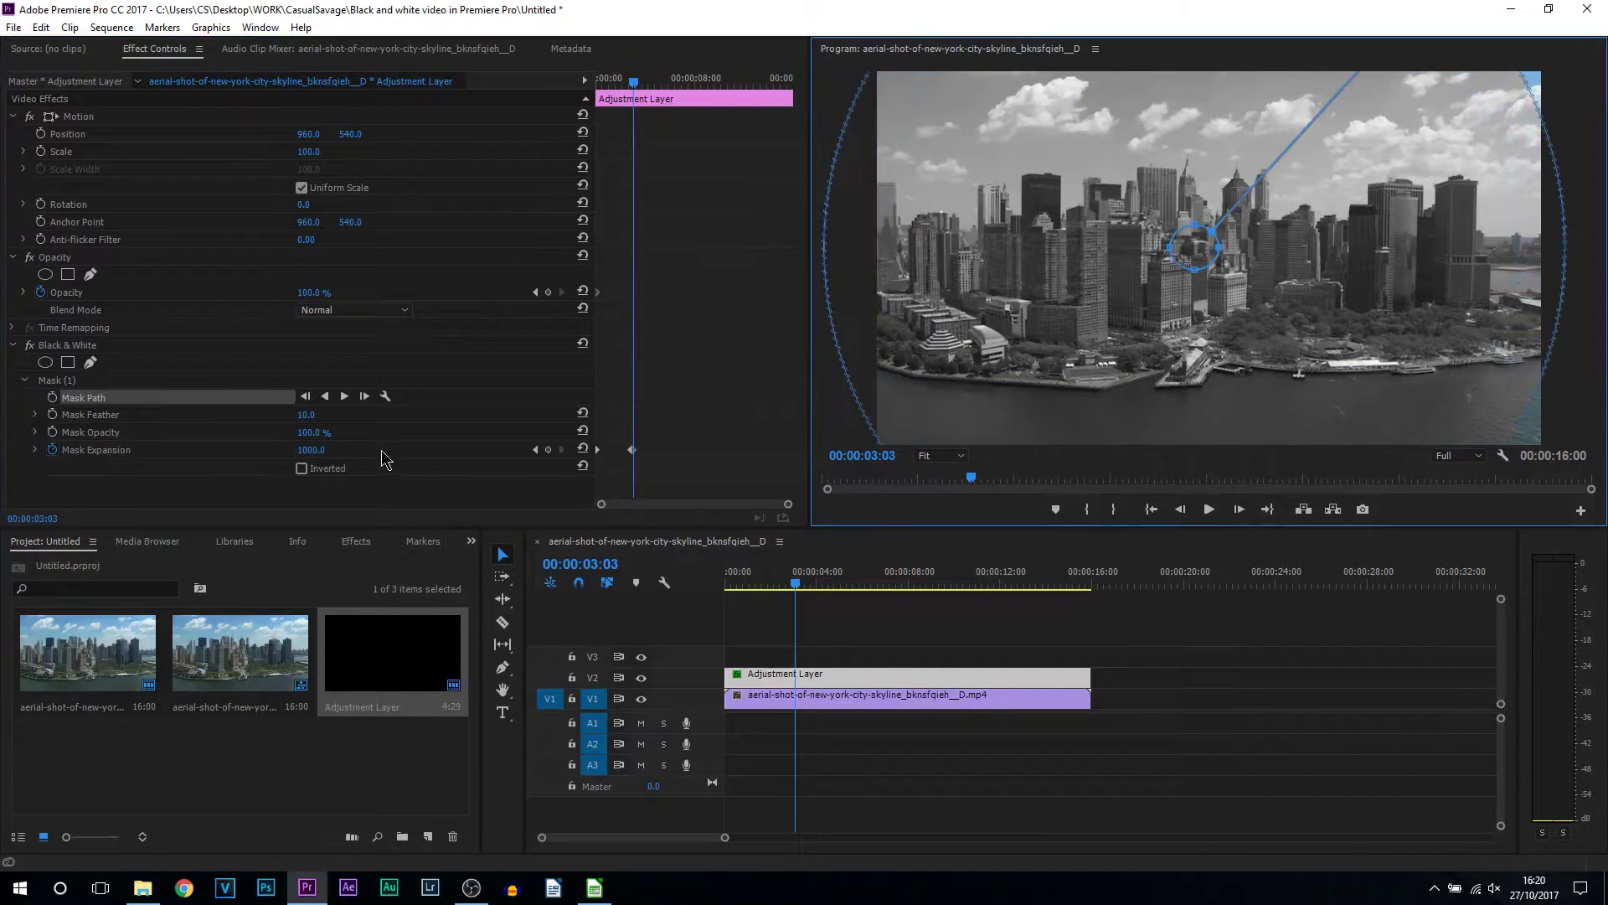
{"action": "left_click", "coordinate": [321, 455]}
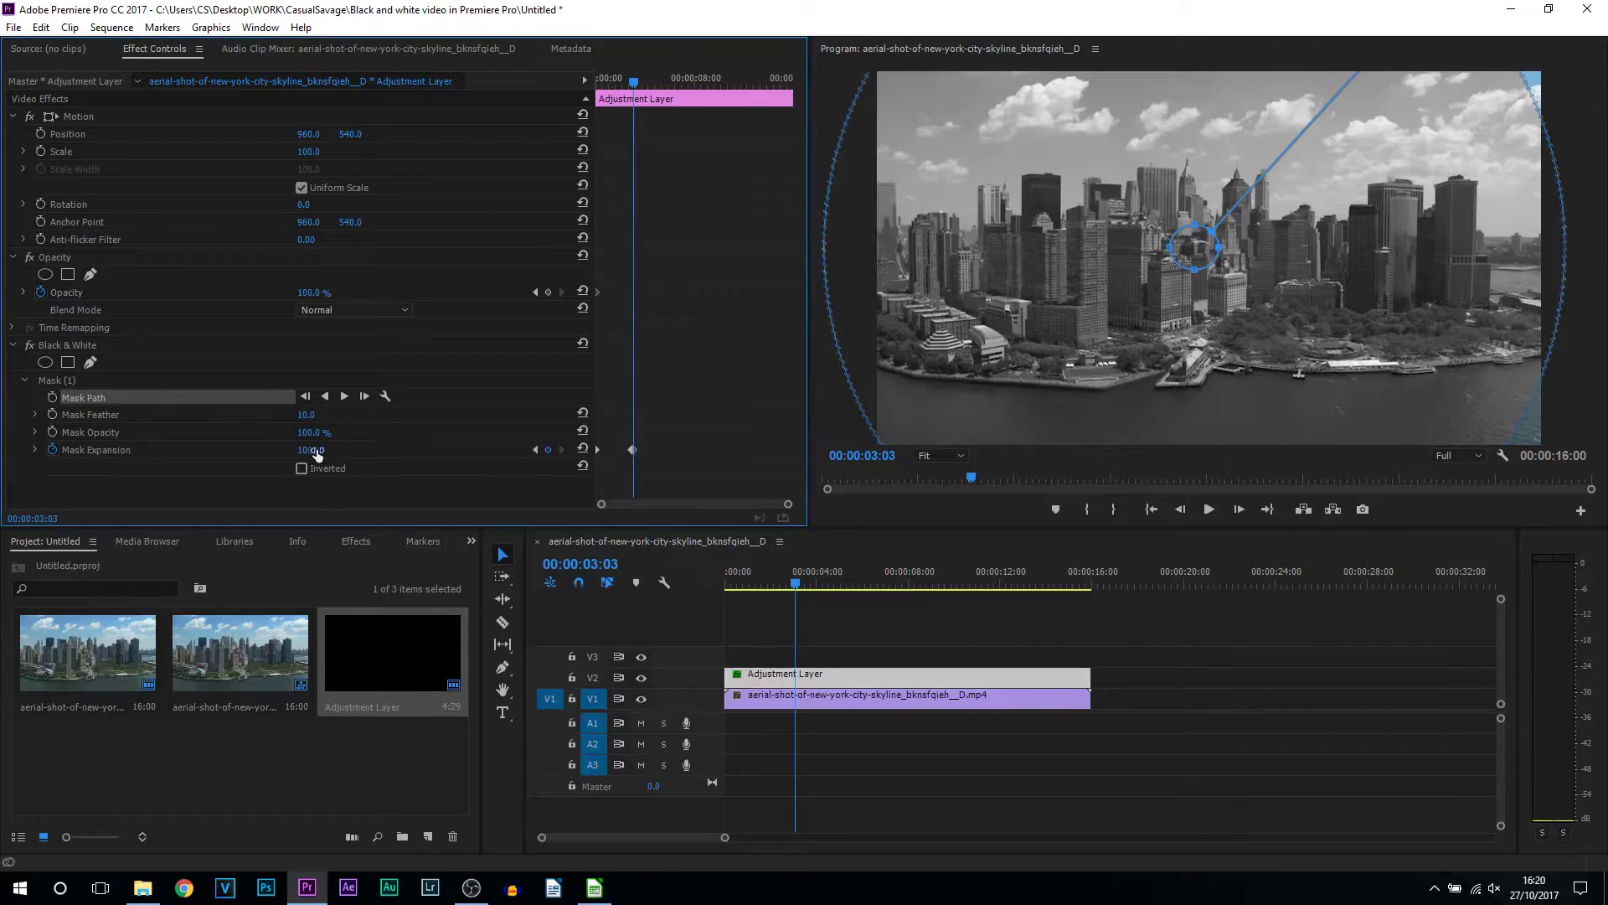
{"action": "left_click", "coordinate": [1564, 407]}
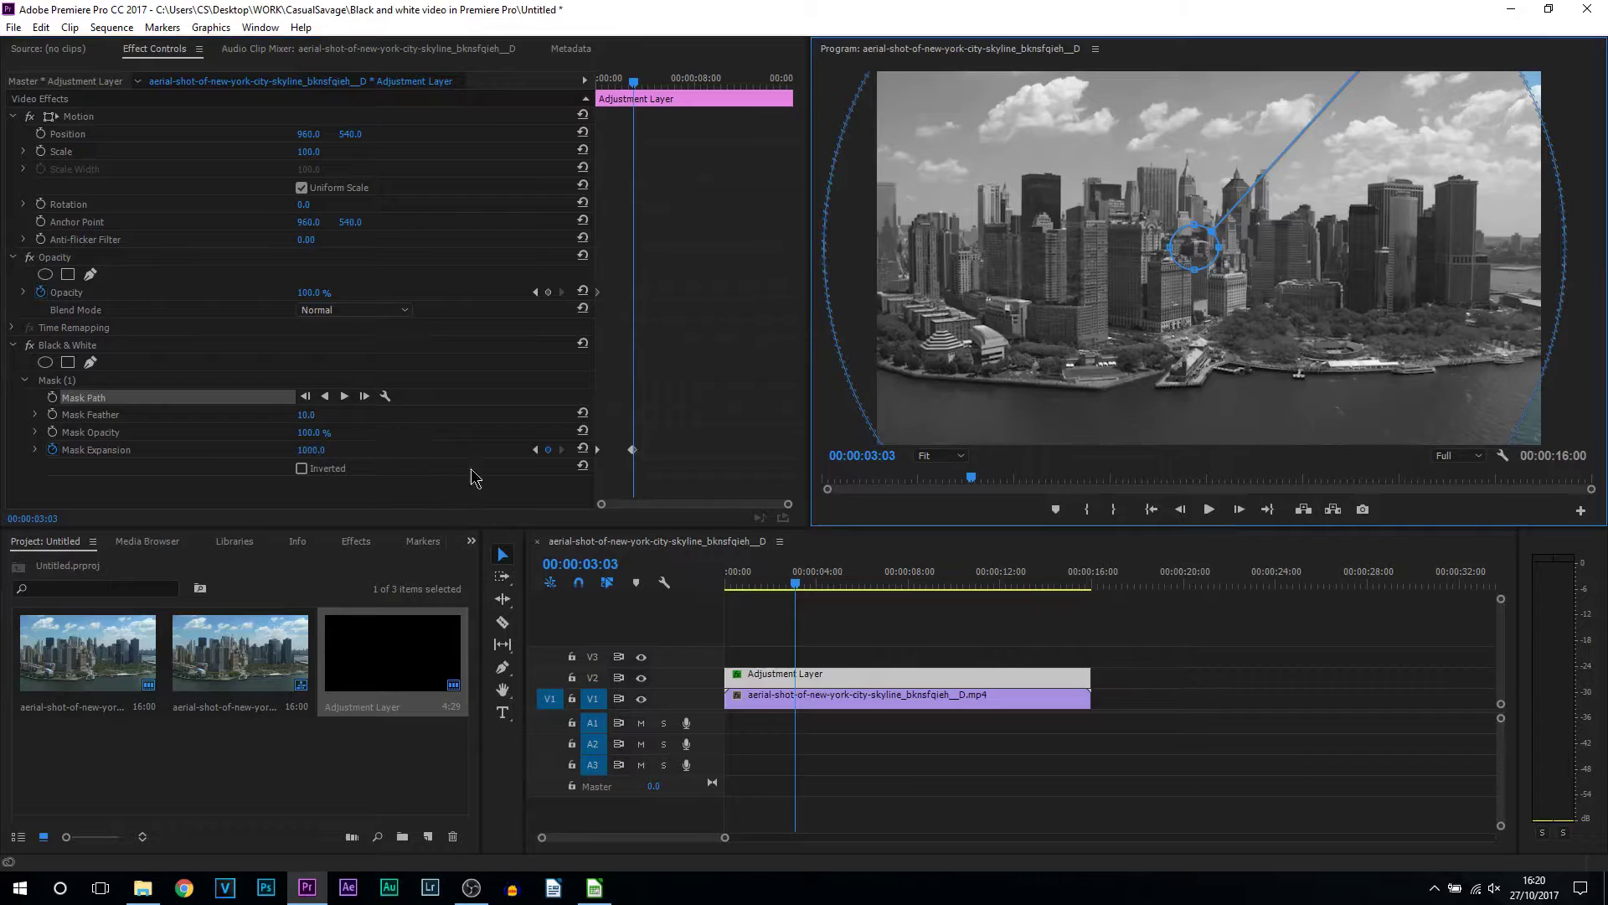
Keyframe the mask path from a small circle at the start to a wider ellipse at 00:00:03:03
{"action": "left_click", "coordinate": [76, 409]}
{"action": "left_click", "coordinate": [52, 397]}
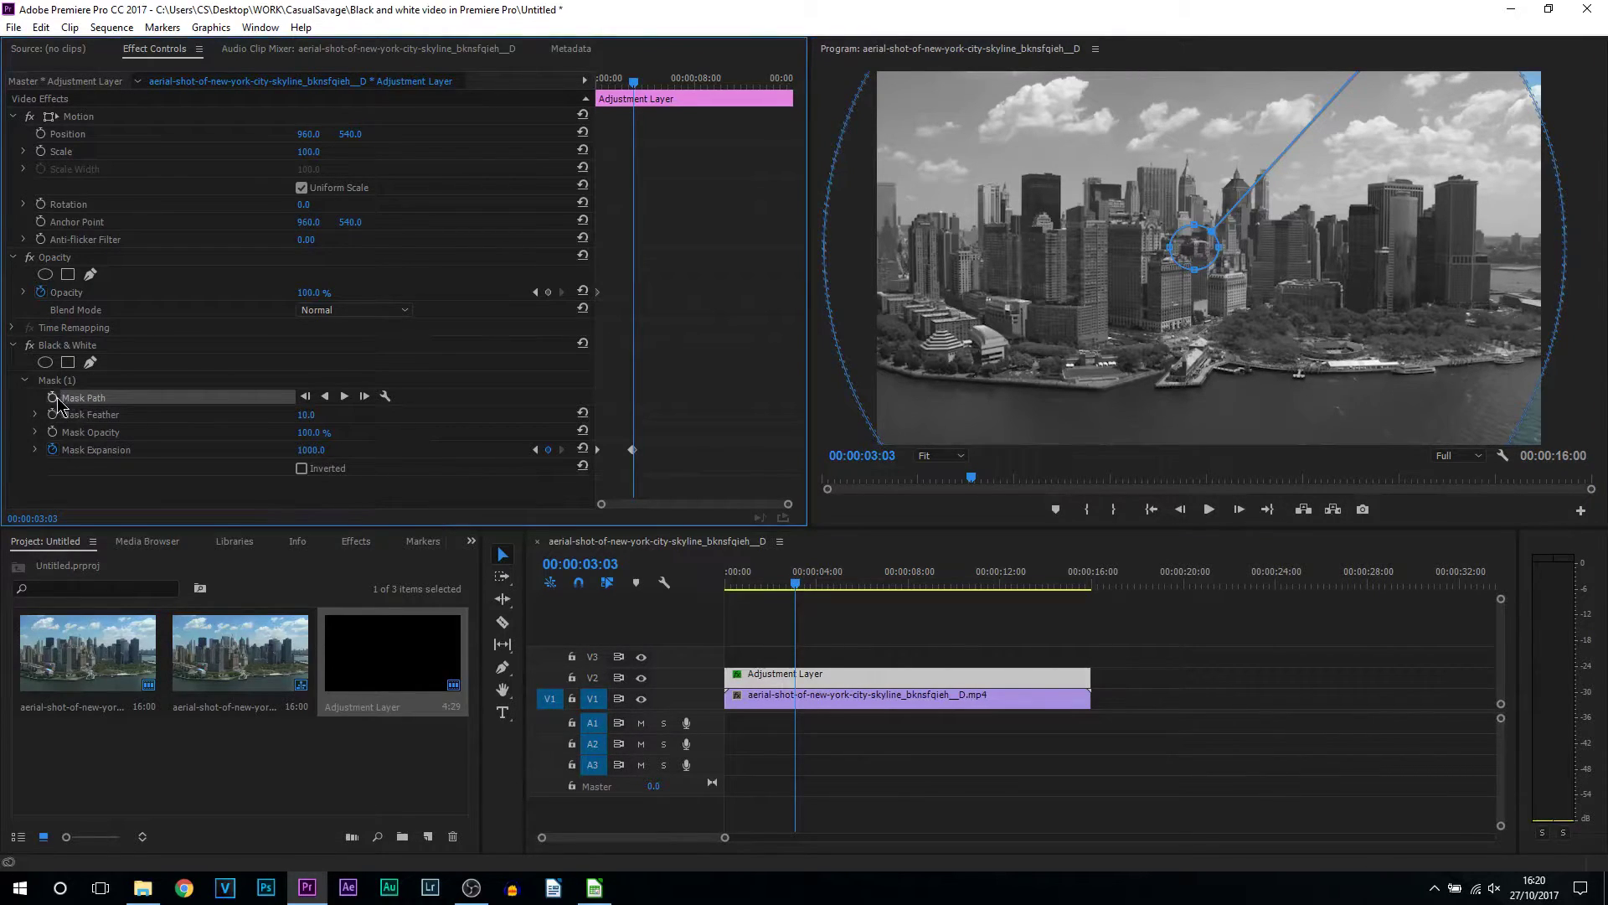
{"action": "left_click_drag", "start_coordinate": [632, 398], "coordinate": [593, 399]}
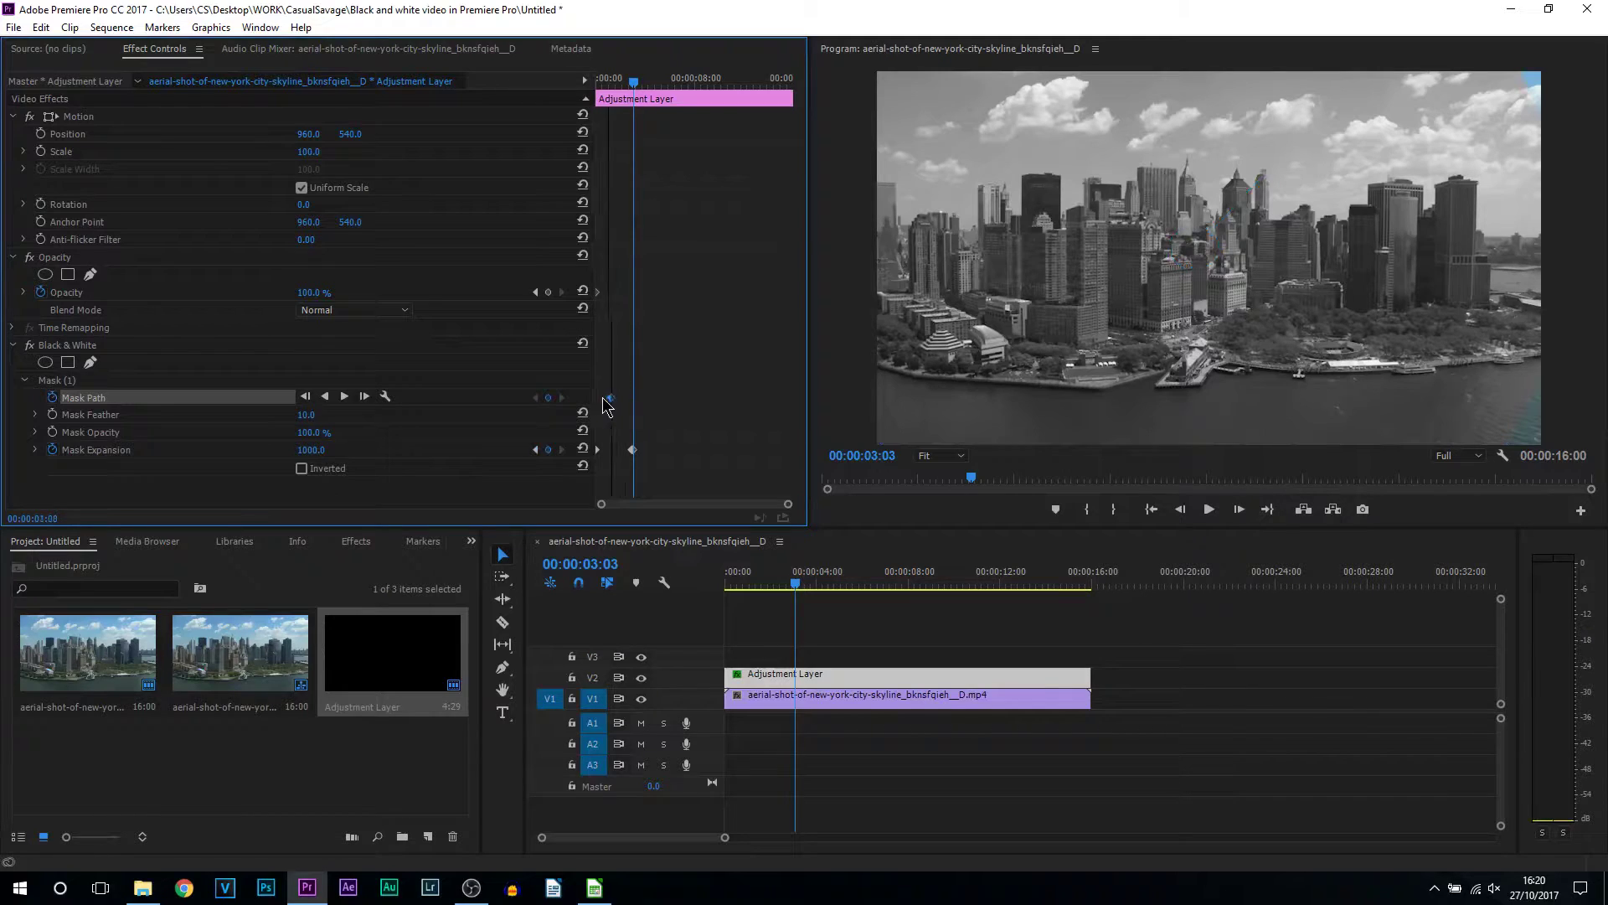
{"action": "left_click", "coordinate": [74, 392]}
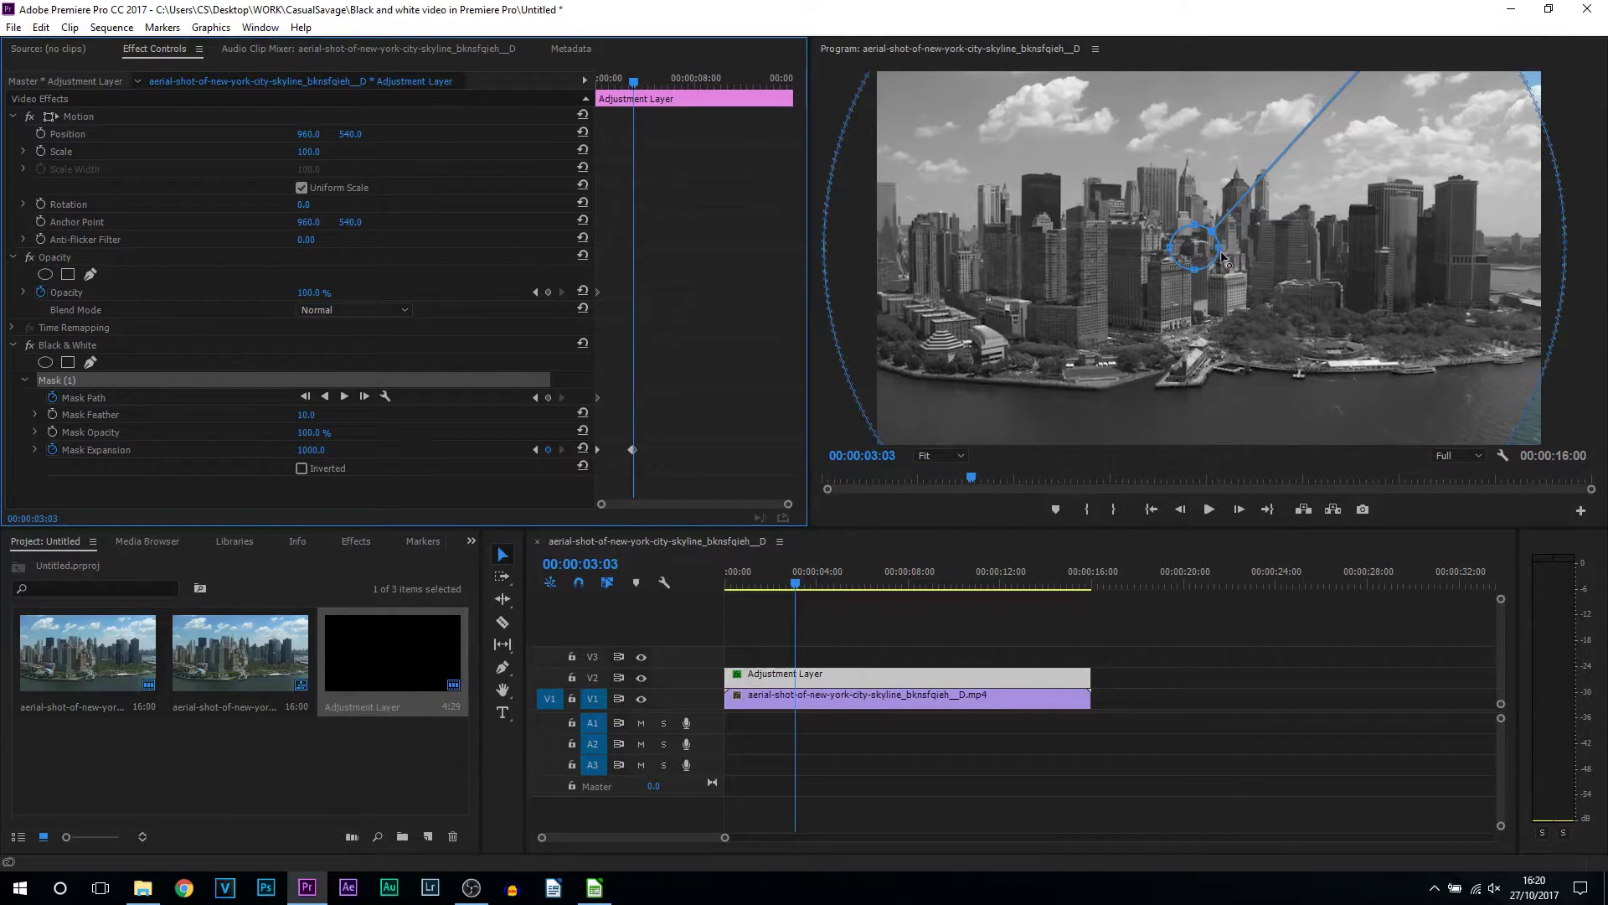
{"action": "left_click_drag", "start_coordinate": [1222, 255], "coordinate": [1270, 250]}
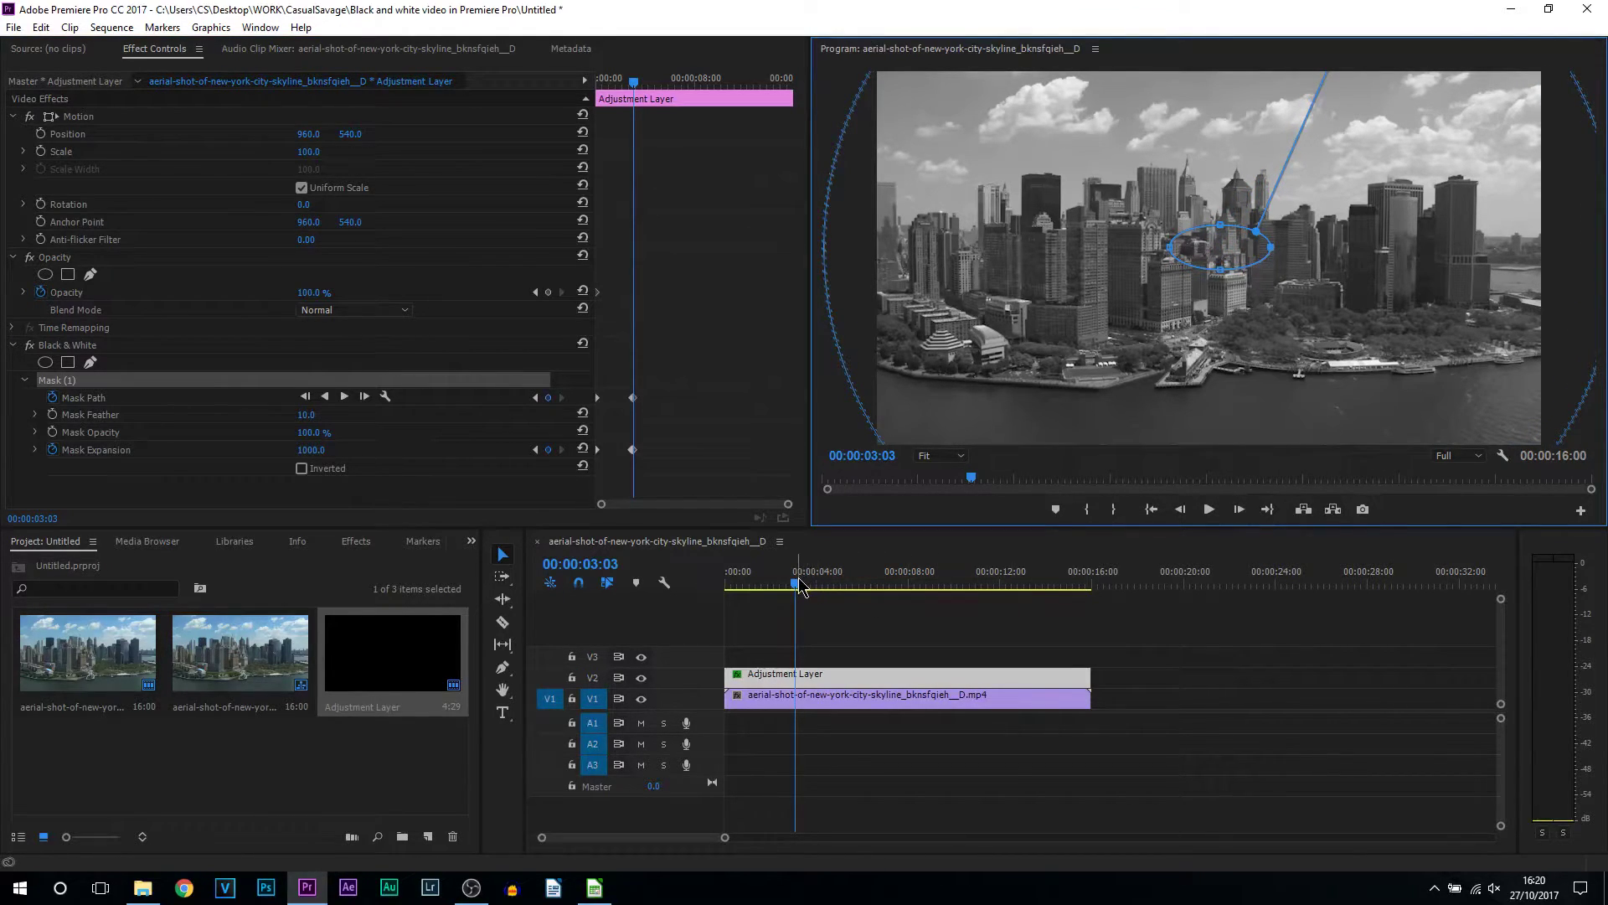
{"action": "left_click_drag", "start_coordinate": [796, 582], "coordinate": [528, 593]}
{"action": "left_click", "coordinate": [1209, 509]}
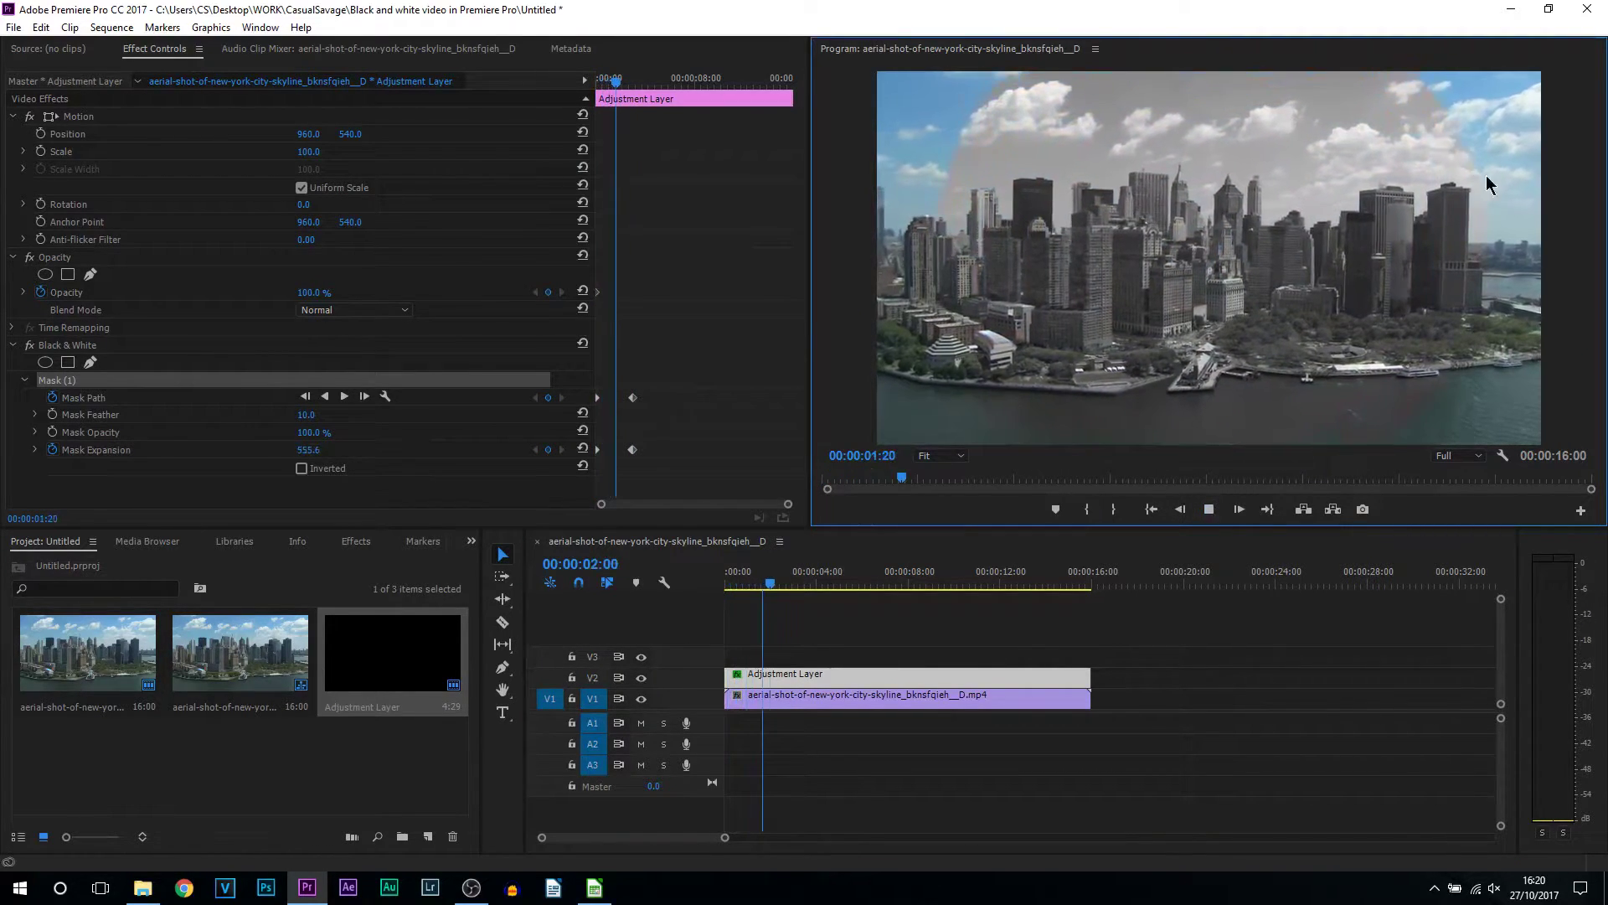
Replay and scrub from the start to check the expanding grayscale, then tick Inverted on the mask
{"action": "left_click", "coordinate": [1208, 510]}
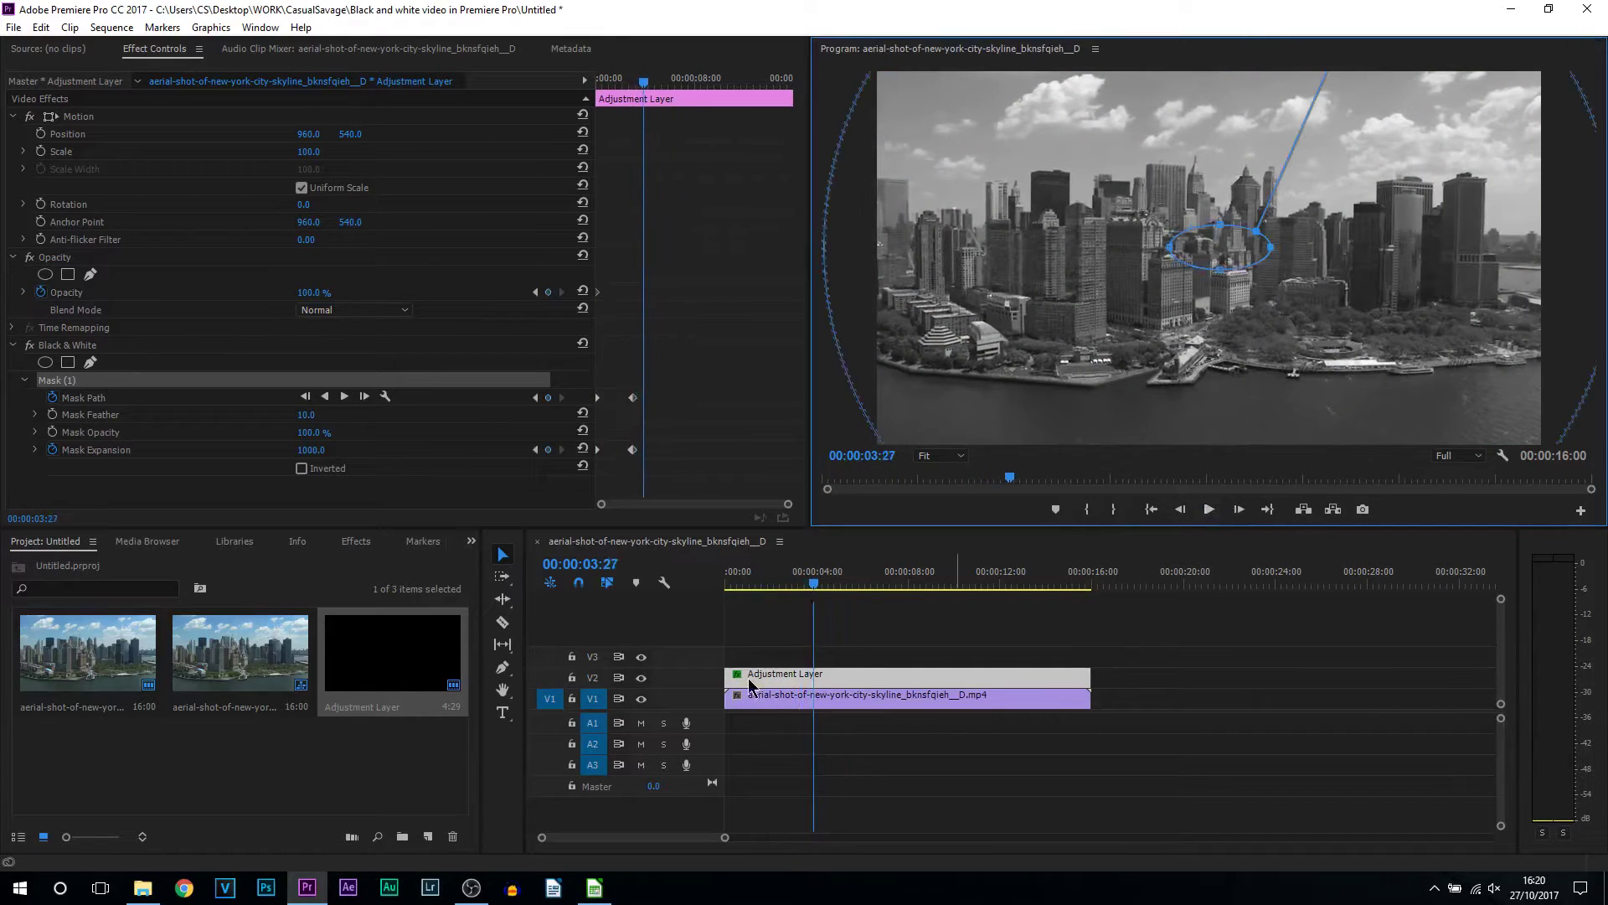
{"action": "left_click_drag", "start_coordinate": [811, 584], "coordinate": [753, 584]}
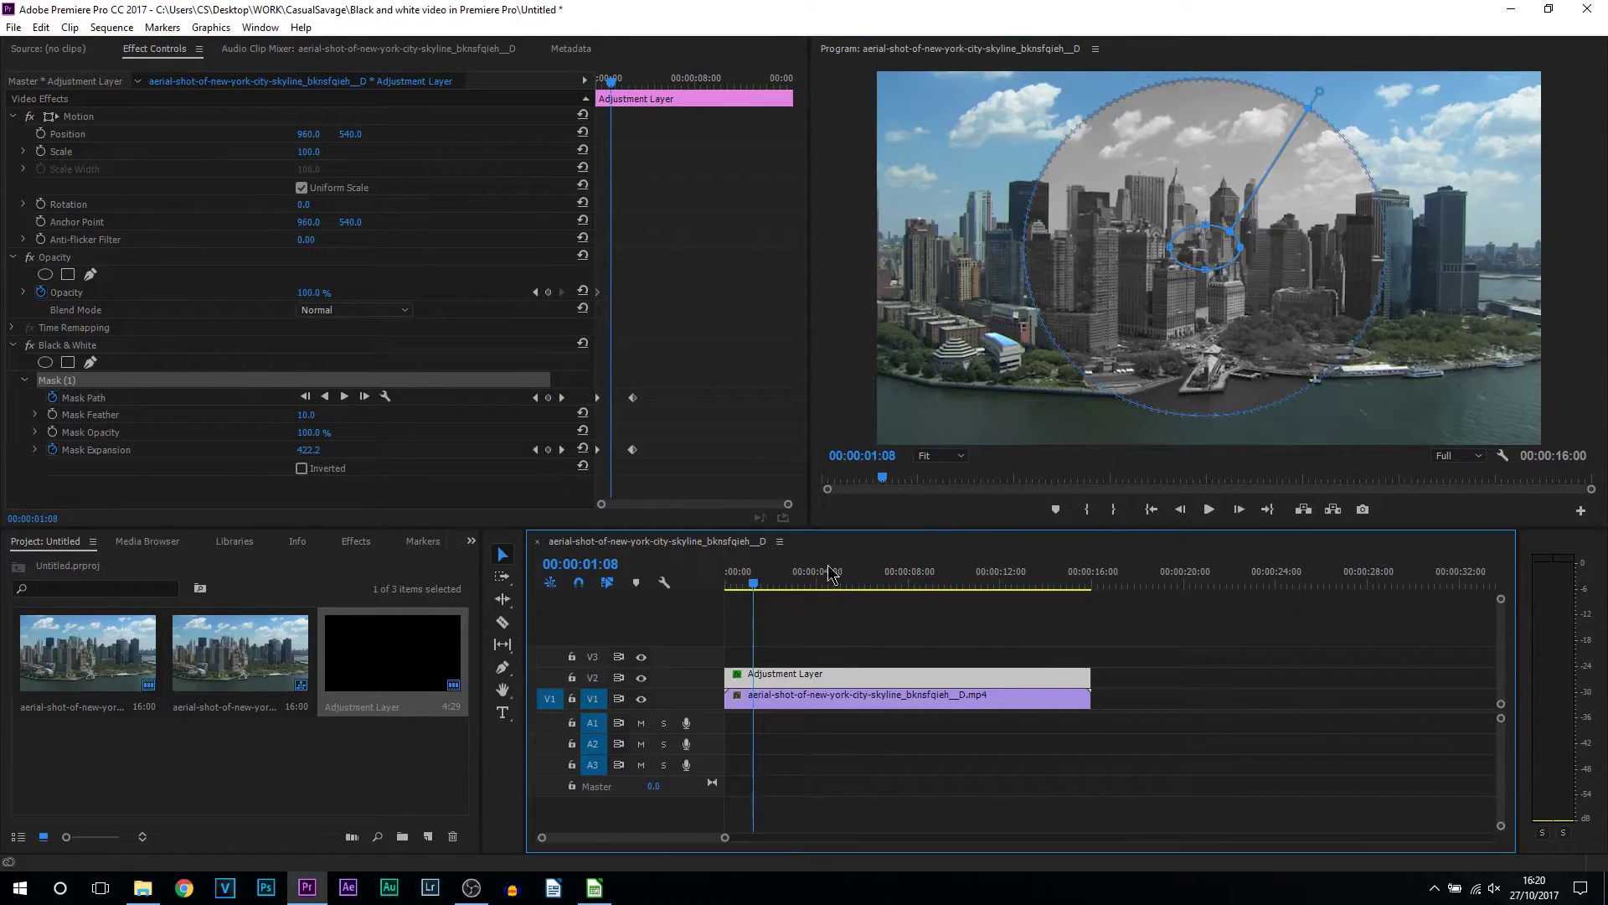
{"action": "left_click_drag", "start_coordinate": [756, 584], "coordinate": [804, 591]}
{"action": "key", "text": "Home"}
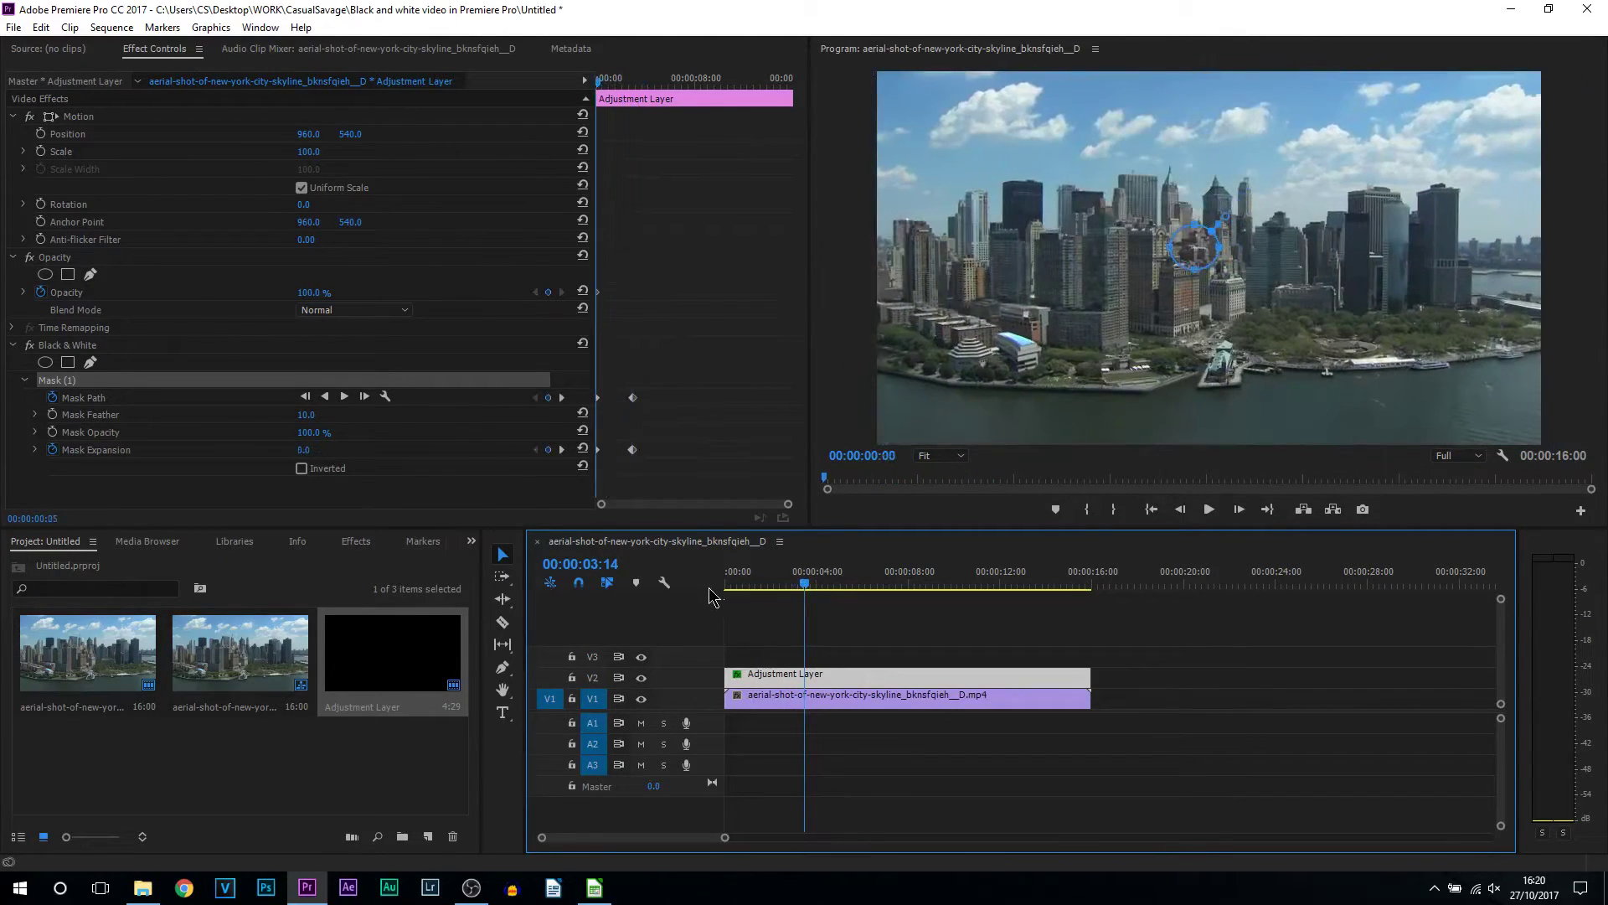
{"action": "left_click", "coordinate": [1208, 509]}
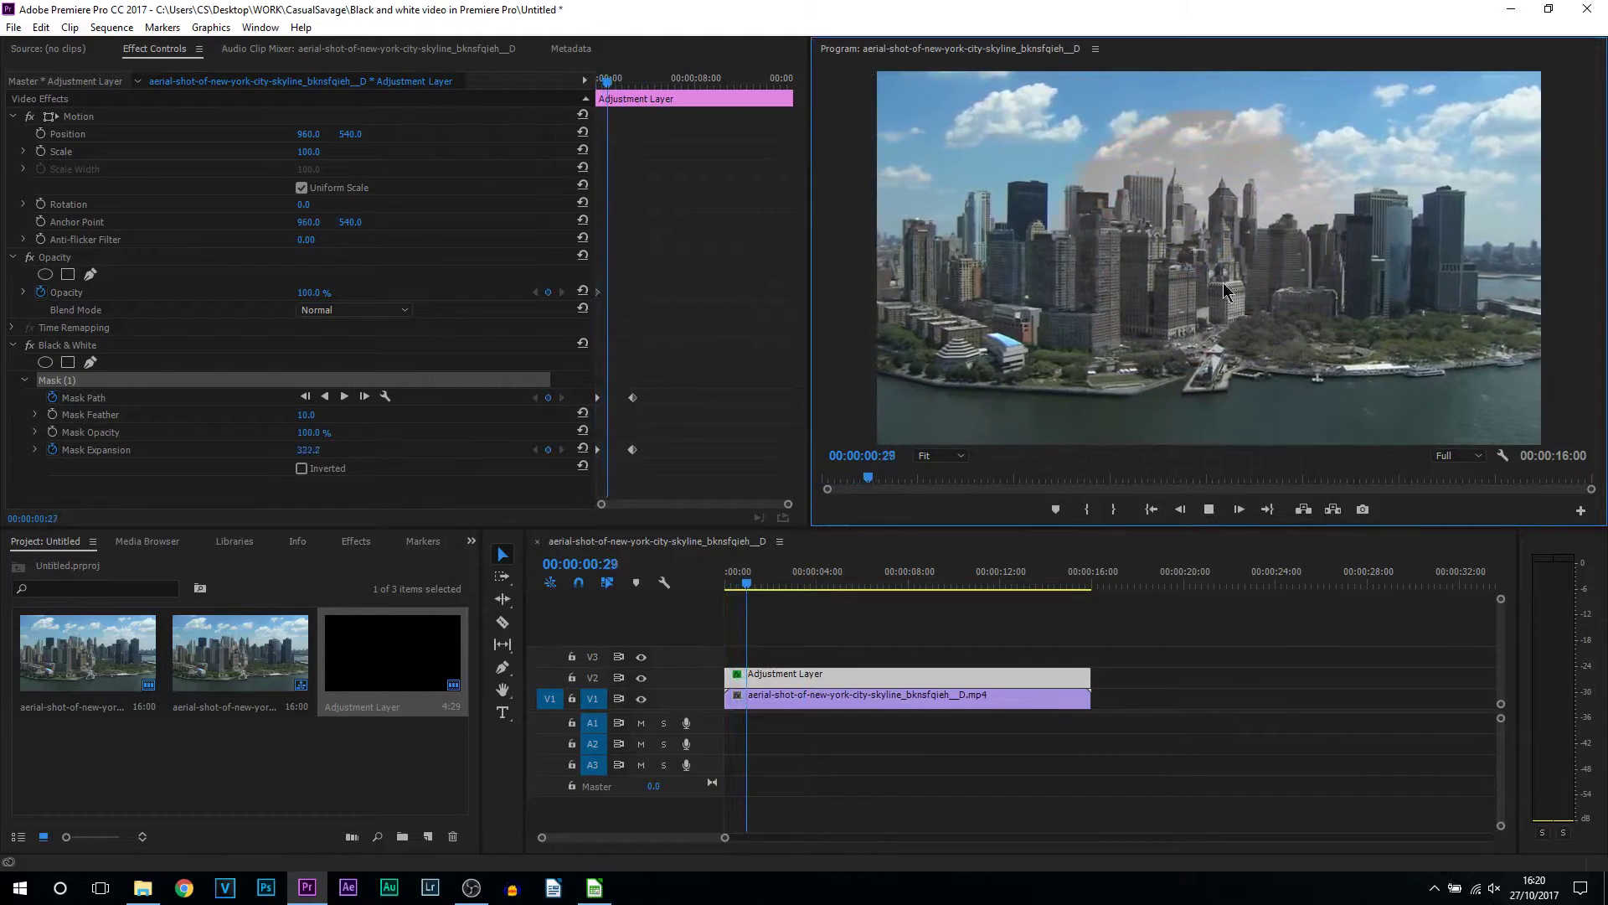
{"action": "left_click", "coordinate": [1208, 509]}
{"action": "left_click", "coordinate": [553, 484]}
{"action": "key", "text": "Home"}
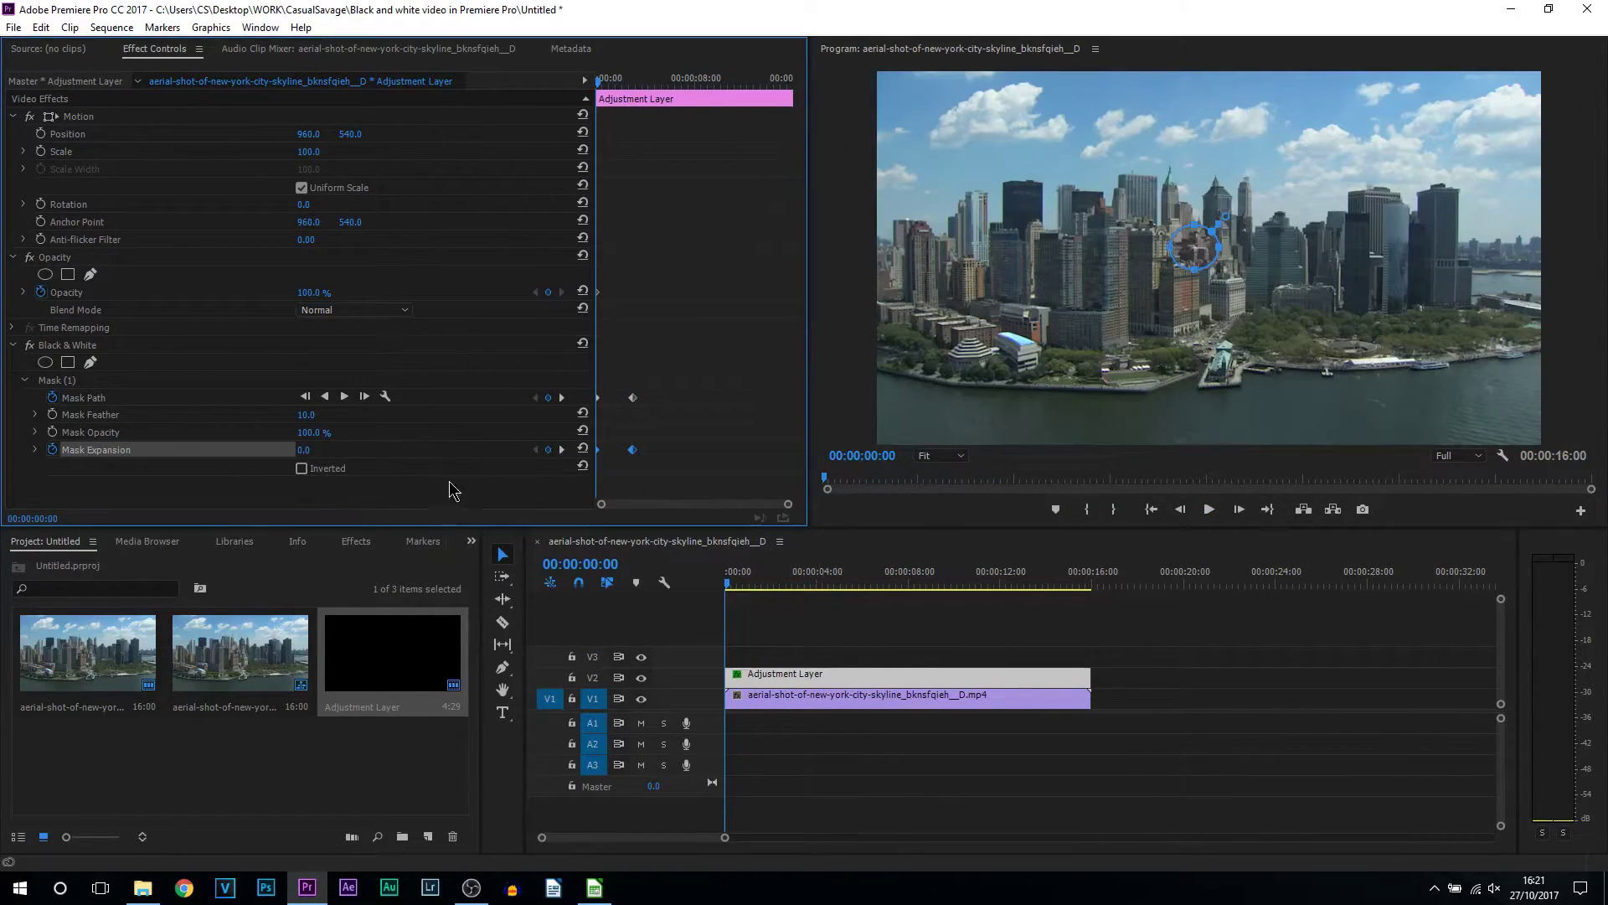
{"action": "left_click", "coordinate": [303, 469]}
Set the first Mask Expansion keyframe to -1000
{"action": "left_click", "coordinate": [304, 450]}
{"action": "type", "text": "-1000"}
{"action": "key", "text": "Return"}
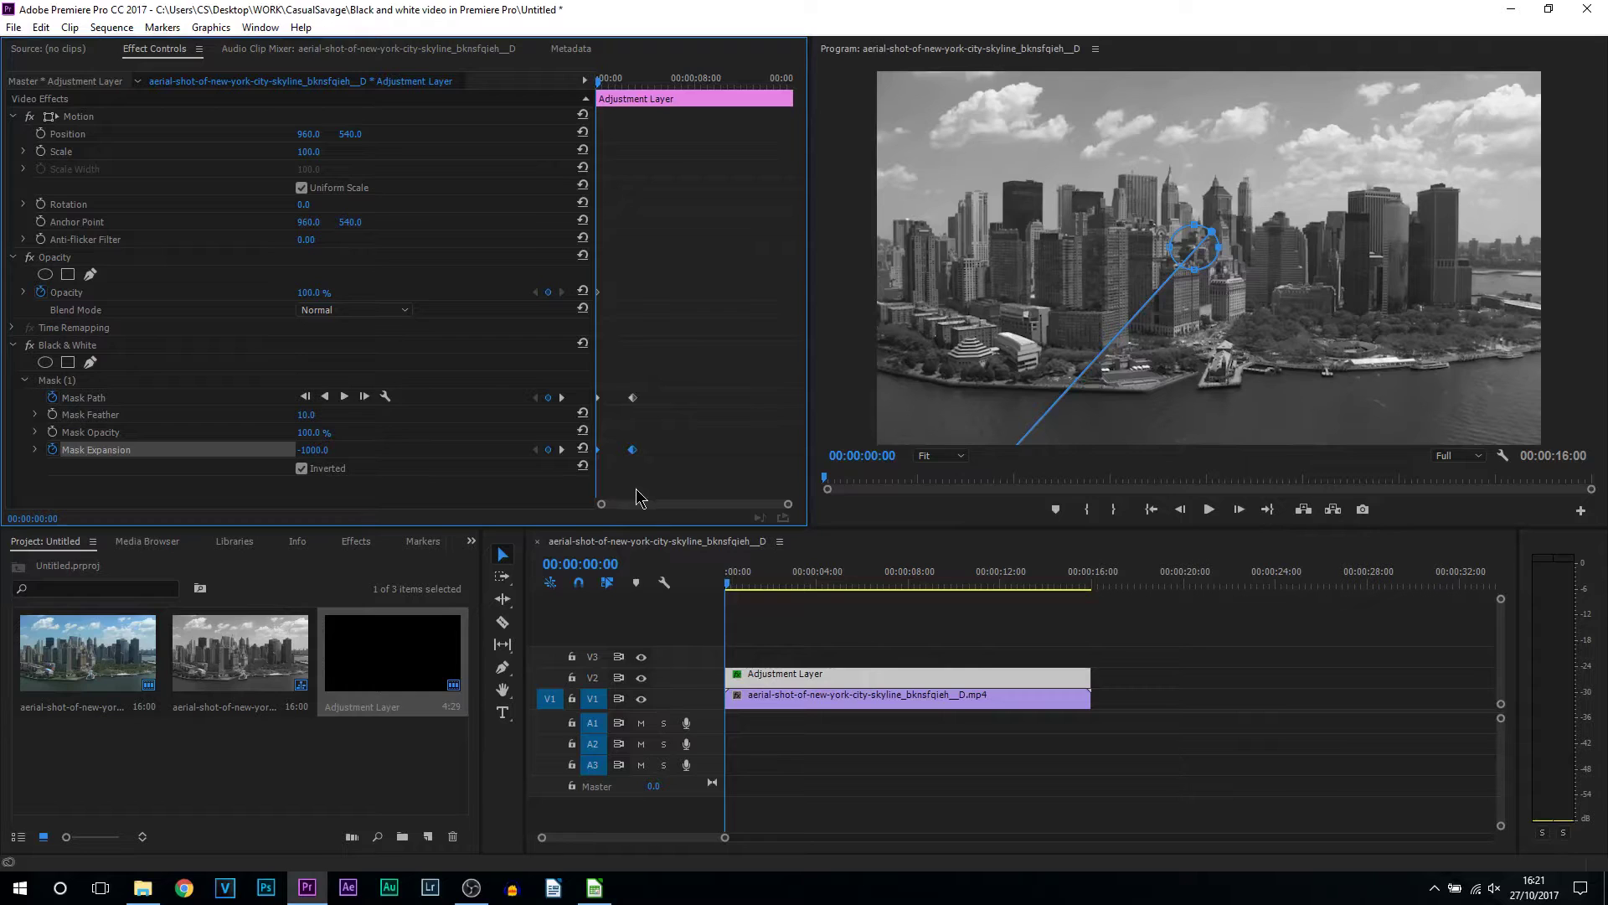
Play and scrub to confirm the skyline goes from grayscale to colour by about three seconds
{"action": "left_click", "coordinate": [1208, 516]}
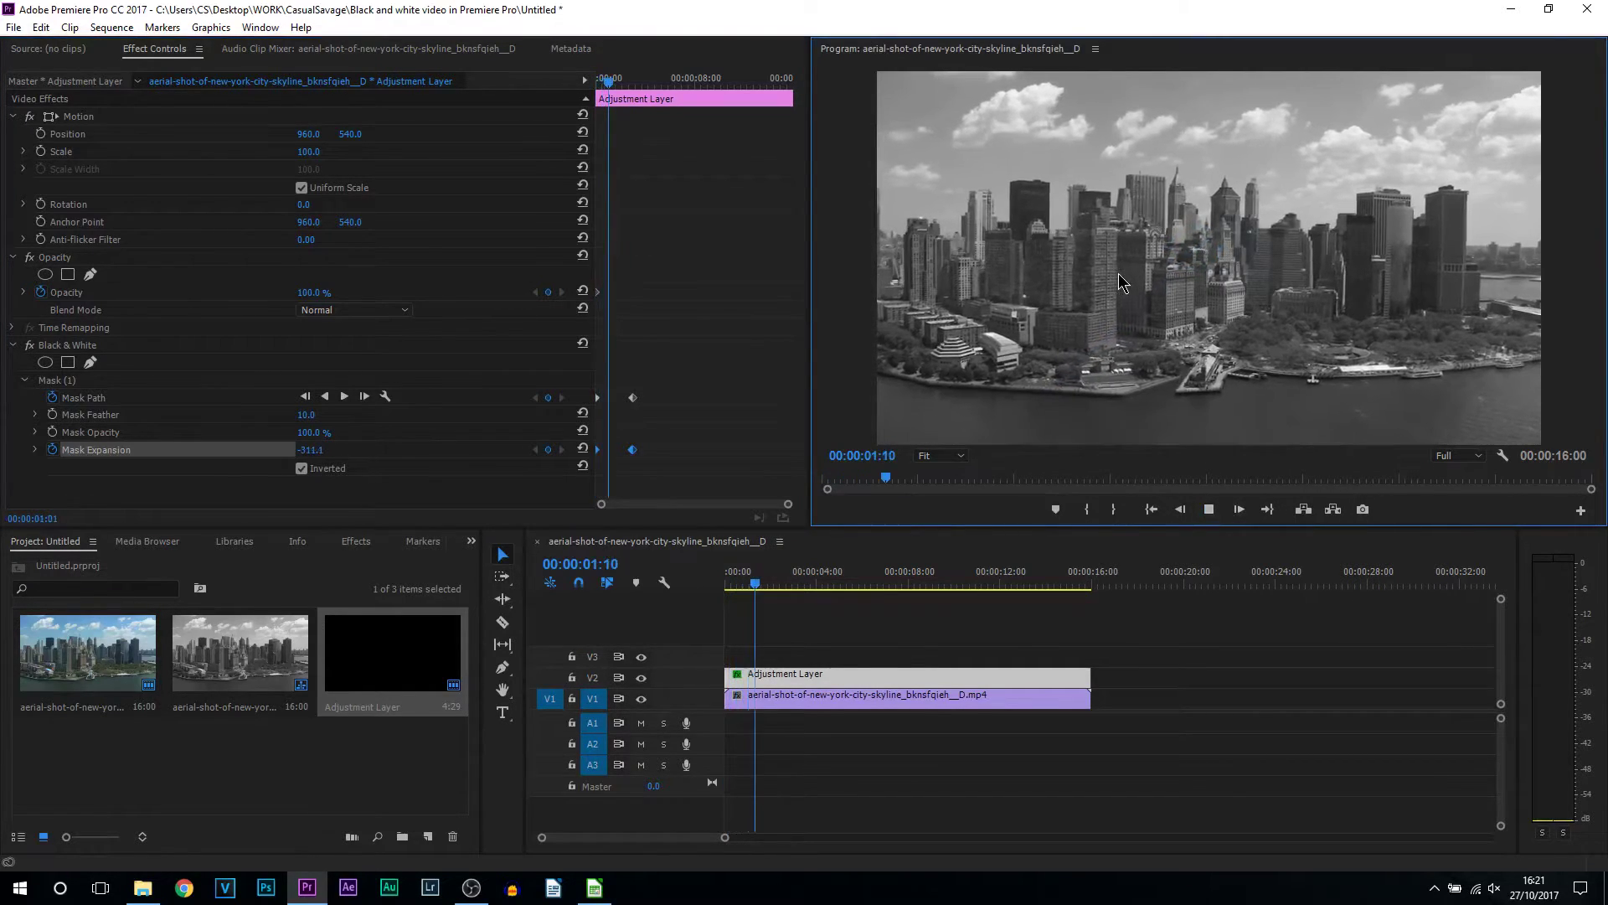
{"action": "left_click", "coordinate": [1208, 517]}
{"action": "left_click", "coordinate": [749, 587]}
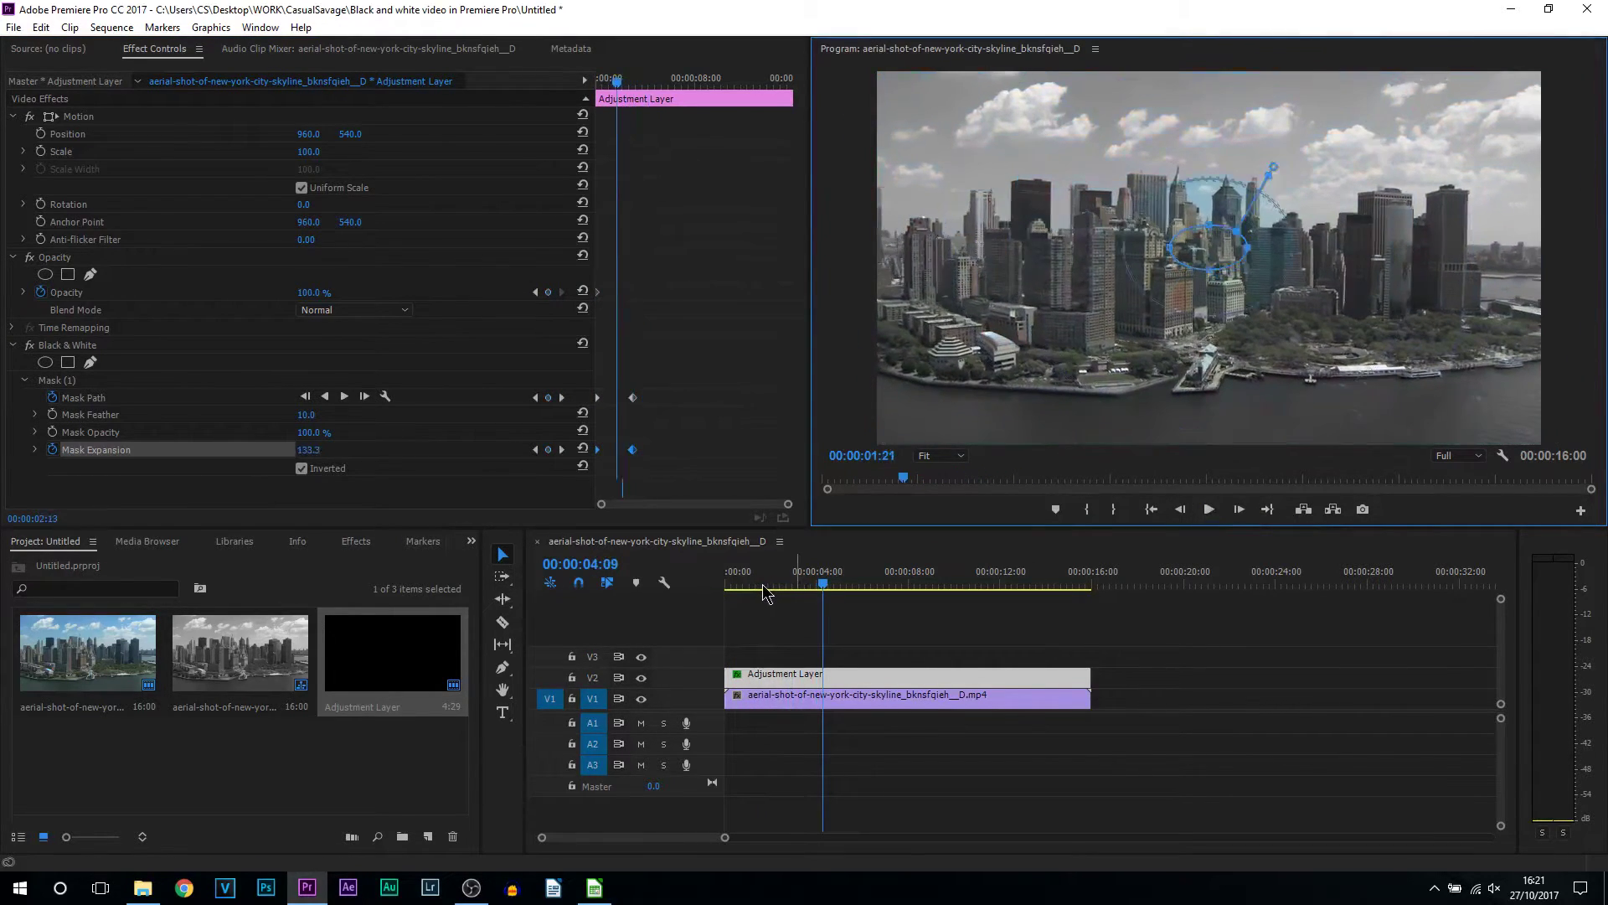
{"action": "left_click_drag", "start_coordinate": [758, 591], "coordinate": [844, 593]}
{"action": "key", "text": "Home"}
{"action": "left_click", "coordinate": [95, 385]}
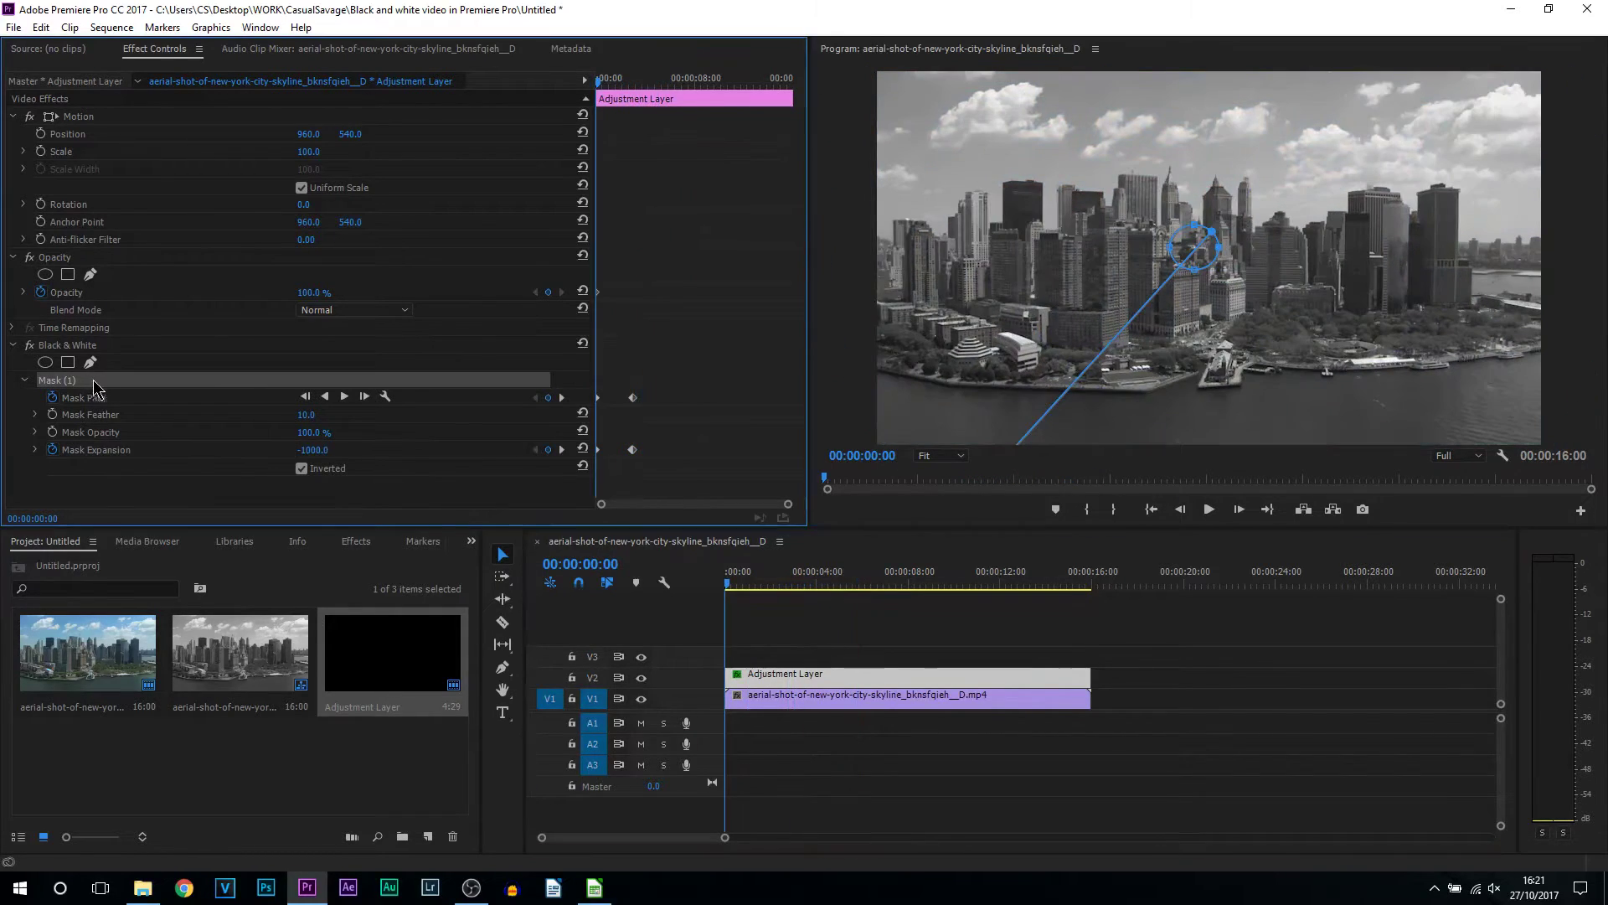
Delete the ellipse mask and draw a closed freehand bezier mask over the skyline buildings
{"action": "key", "text": "Delete"}
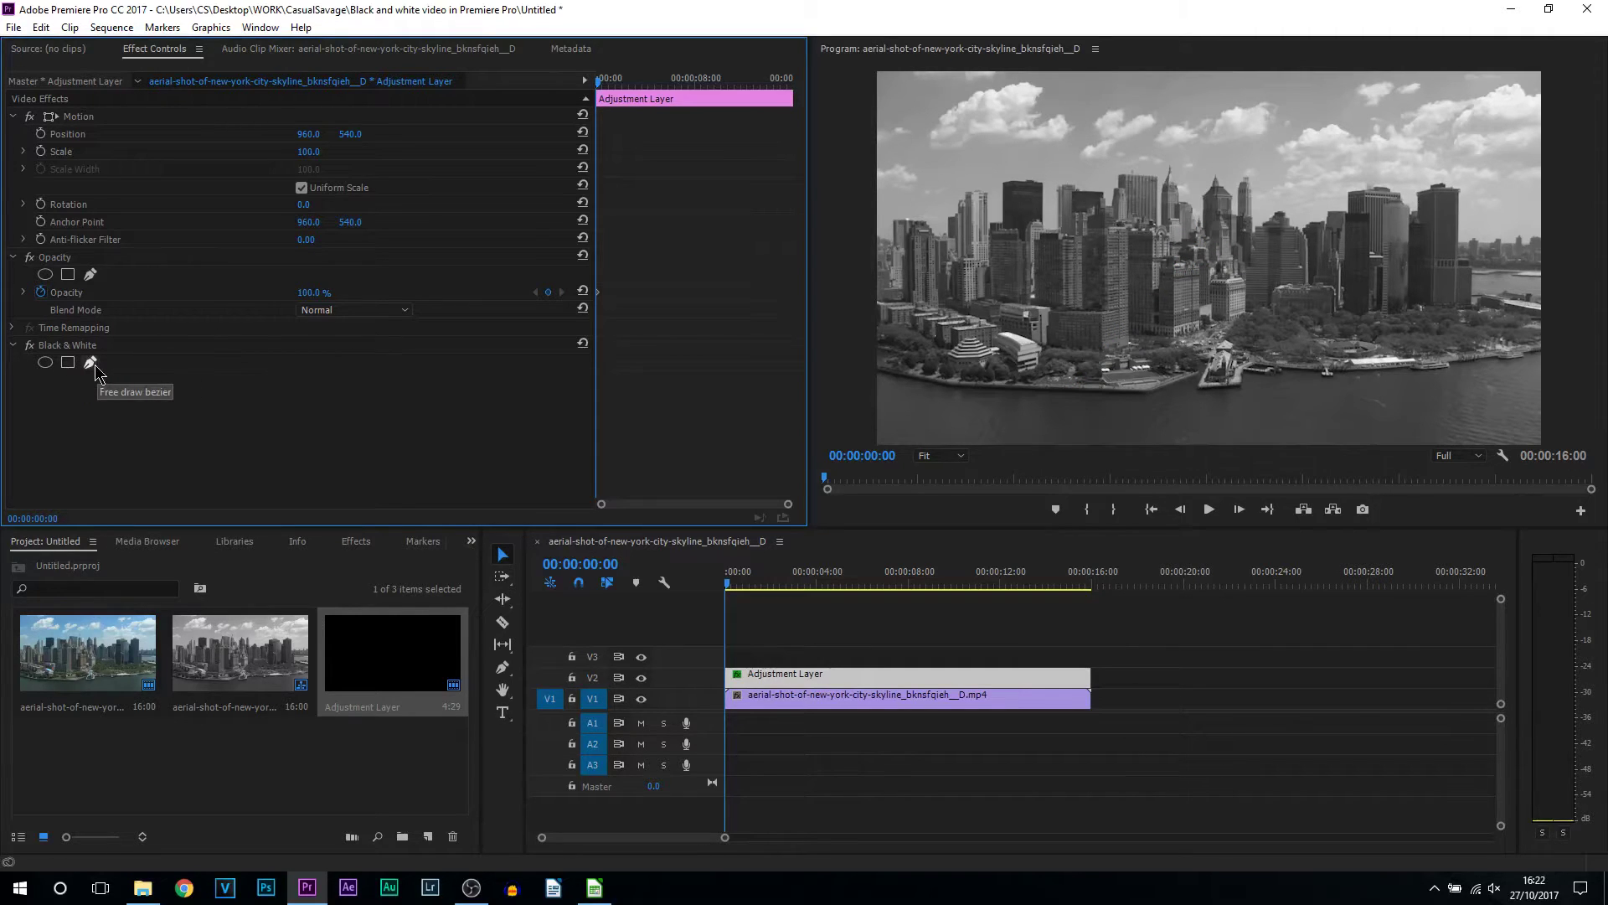
{"action": "left_click", "coordinate": [91, 363]}
{"action": "left_click", "coordinate": [969, 197]}
{"action": "left_click", "coordinate": [1129, 365]}
{"action": "left_click", "coordinate": [1383, 246]}
{"action": "left_click", "coordinate": [1326, 129]}
{"action": "left_click", "coordinate": [1118, 189]}
{"action": "left_click", "coordinate": [1187, 287]}
{"action": "left_click", "coordinate": [1057, 262]}
{"action": "left_click", "coordinate": [1013, 185]}
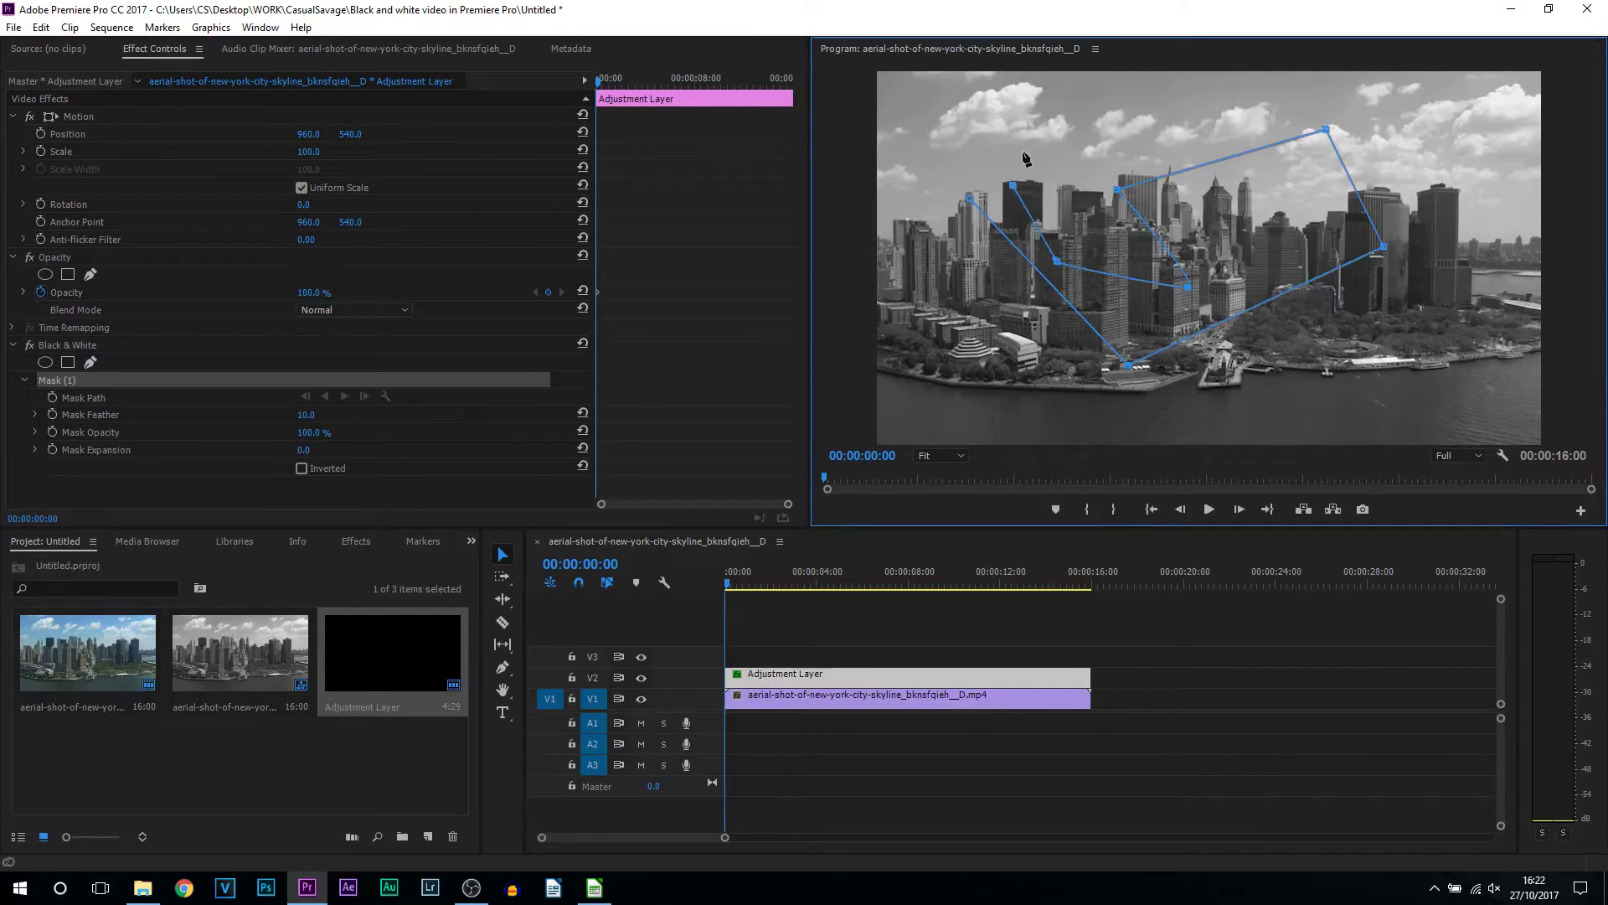
{"action": "left_click", "coordinate": [1043, 136]}
{"action": "left_click", "coordinate": [991, 119]}
{"action": "left_click", "coordinate": [957, 167]}
{"action": "left_click", "coordinate": [969, 198]}
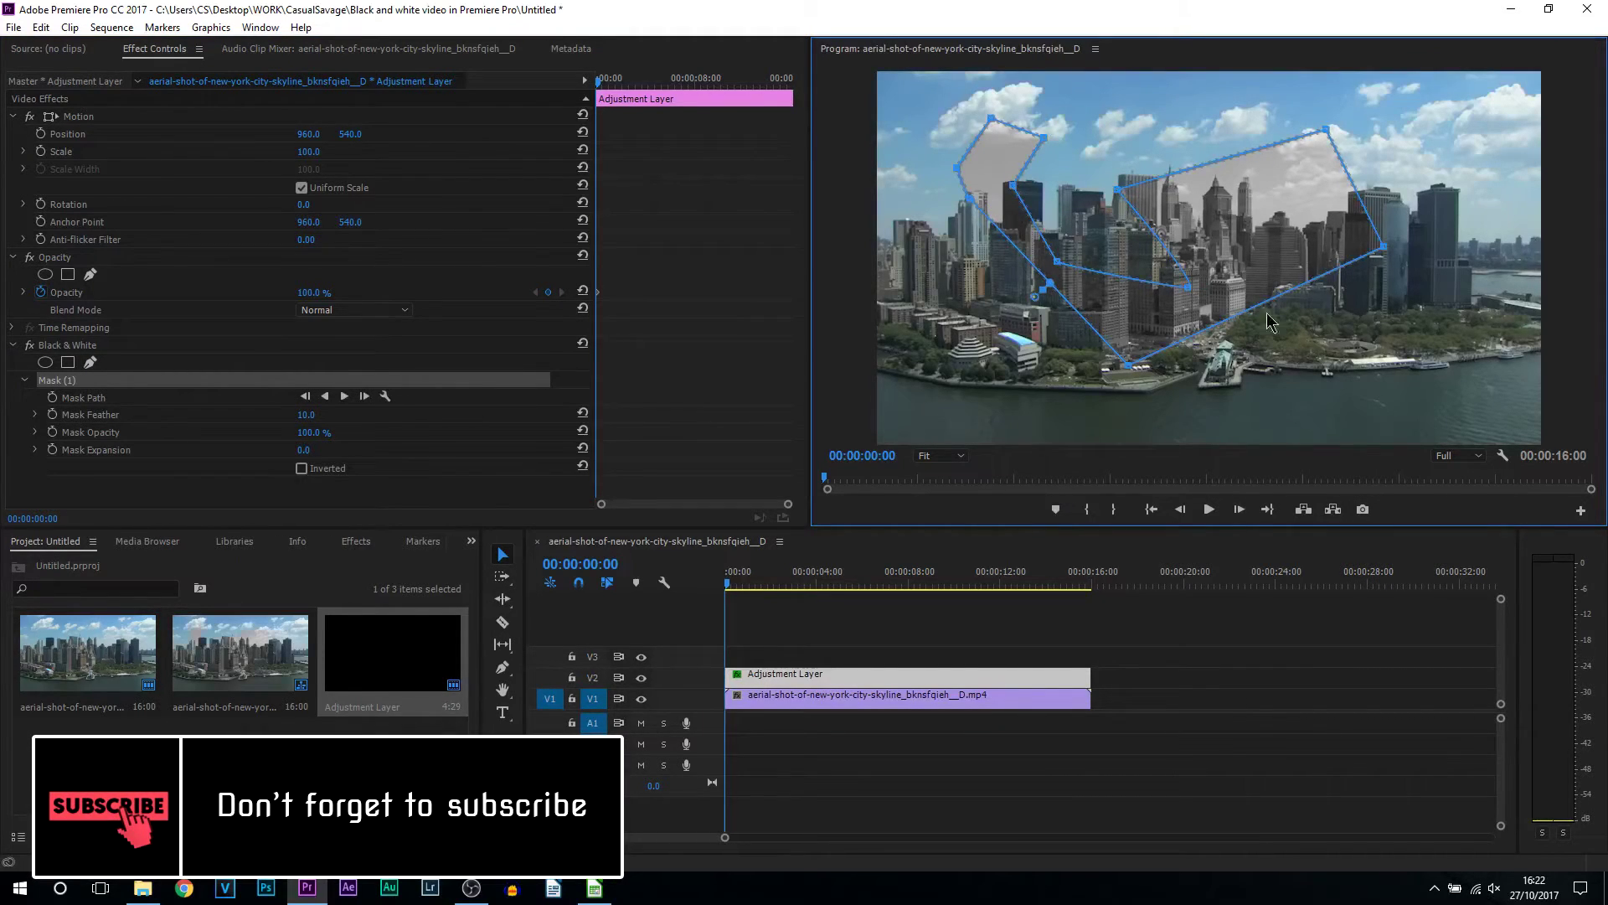
Shift the drawn mask down and right, then delete it
{"action": "left_click_drag", "start_coordinate": [1248, 191], "coordinate": [1285, 225]}
{"action": "right_click", "coordinate": [1286, 225]}
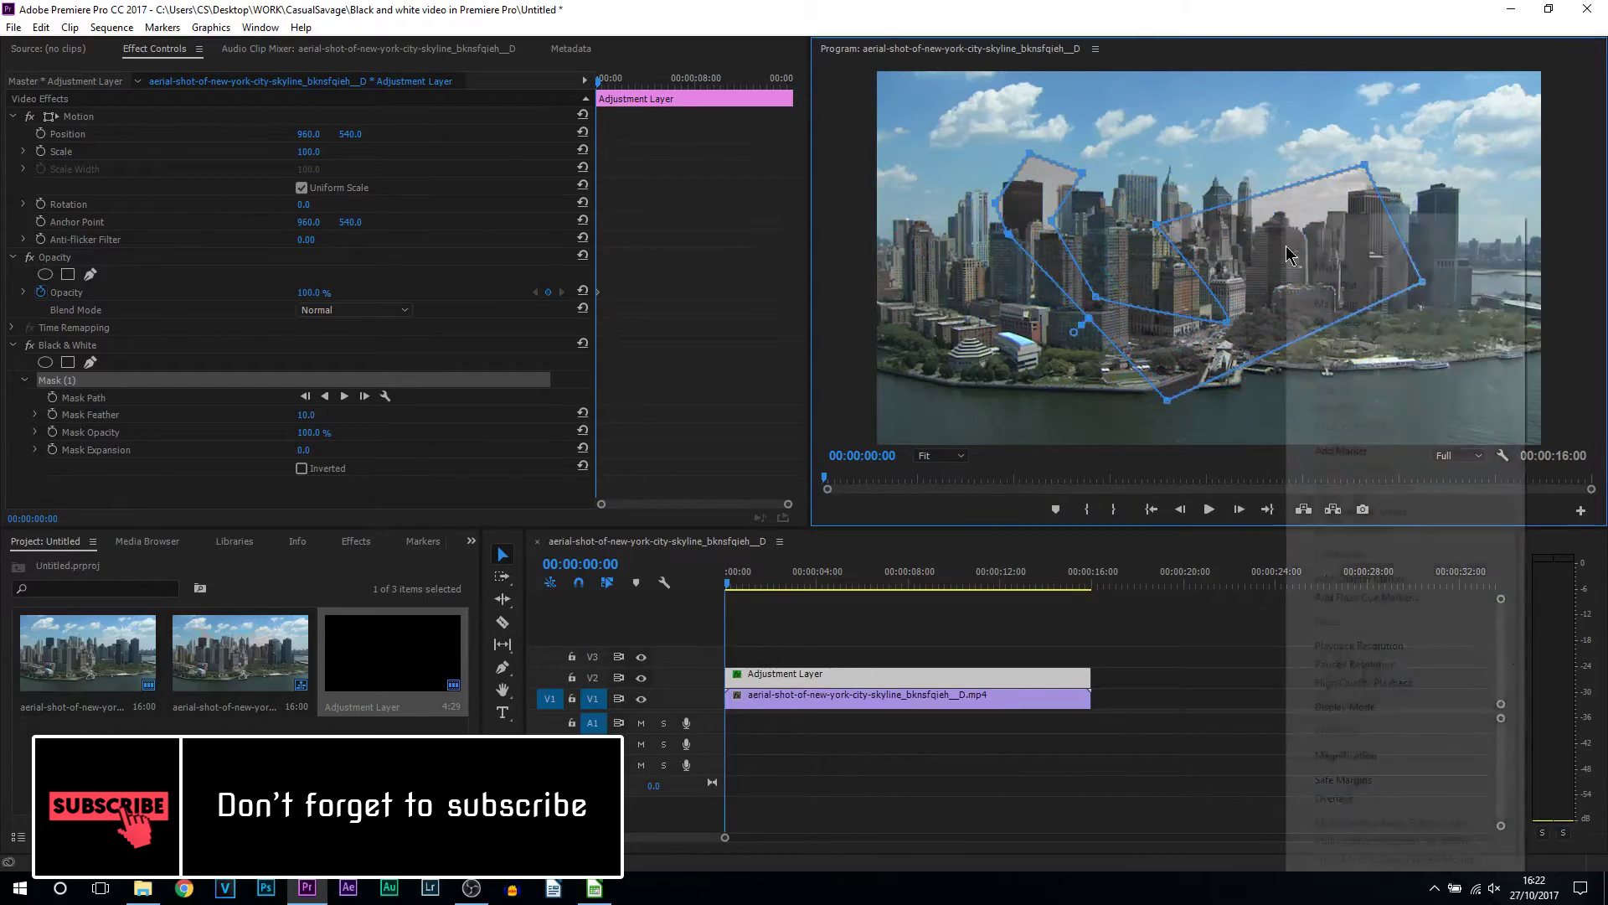
{"action": "key", "text": "Escape"}
{"action": "key", "text": "Delete"}
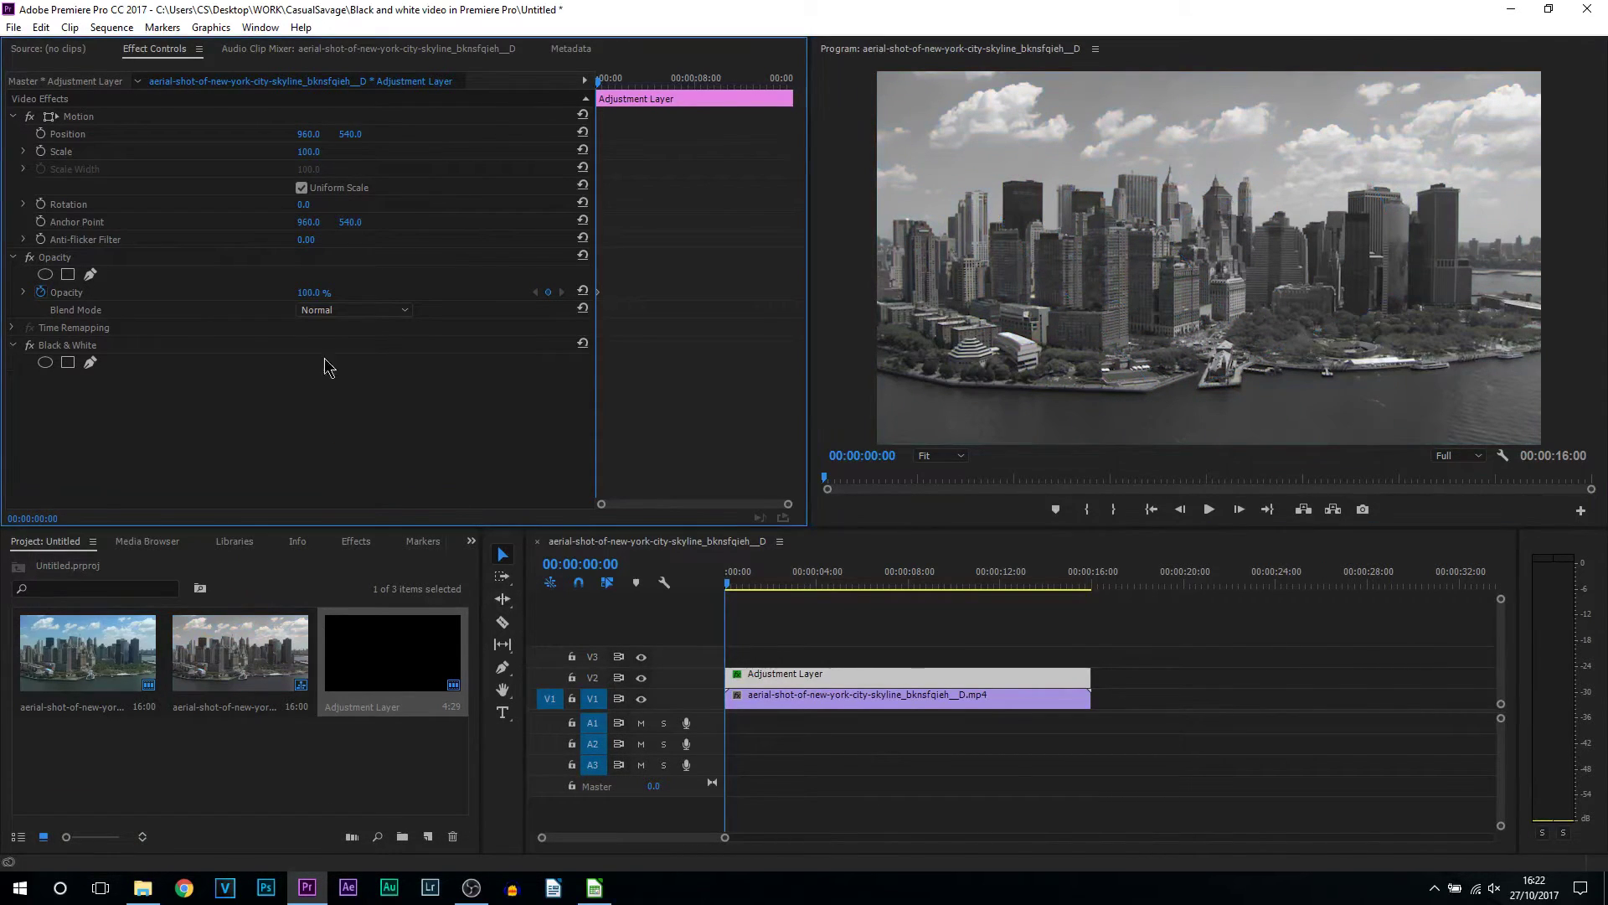
{"action": "left_click", "coordinate": [86, 295]}
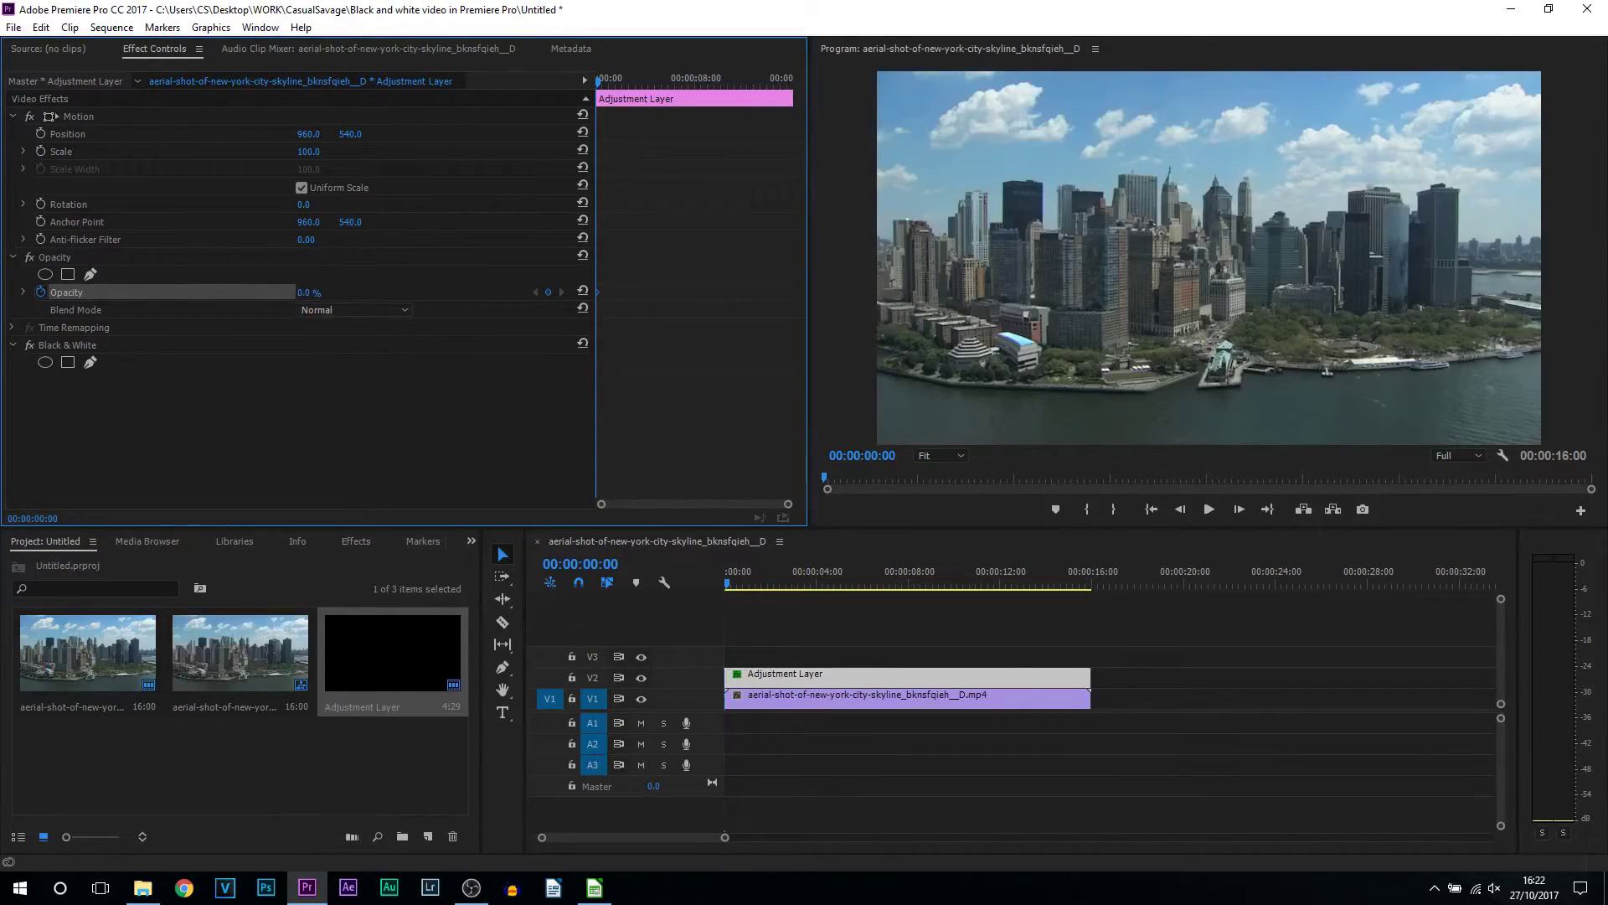
Keyframe the adjustment layer's opacity up to 100% at 00:00:02:26 and preview the fade from the start
{"action": "left_click_drag", "start_coordinate": [749, 581], "coordinate": [796, 586]}
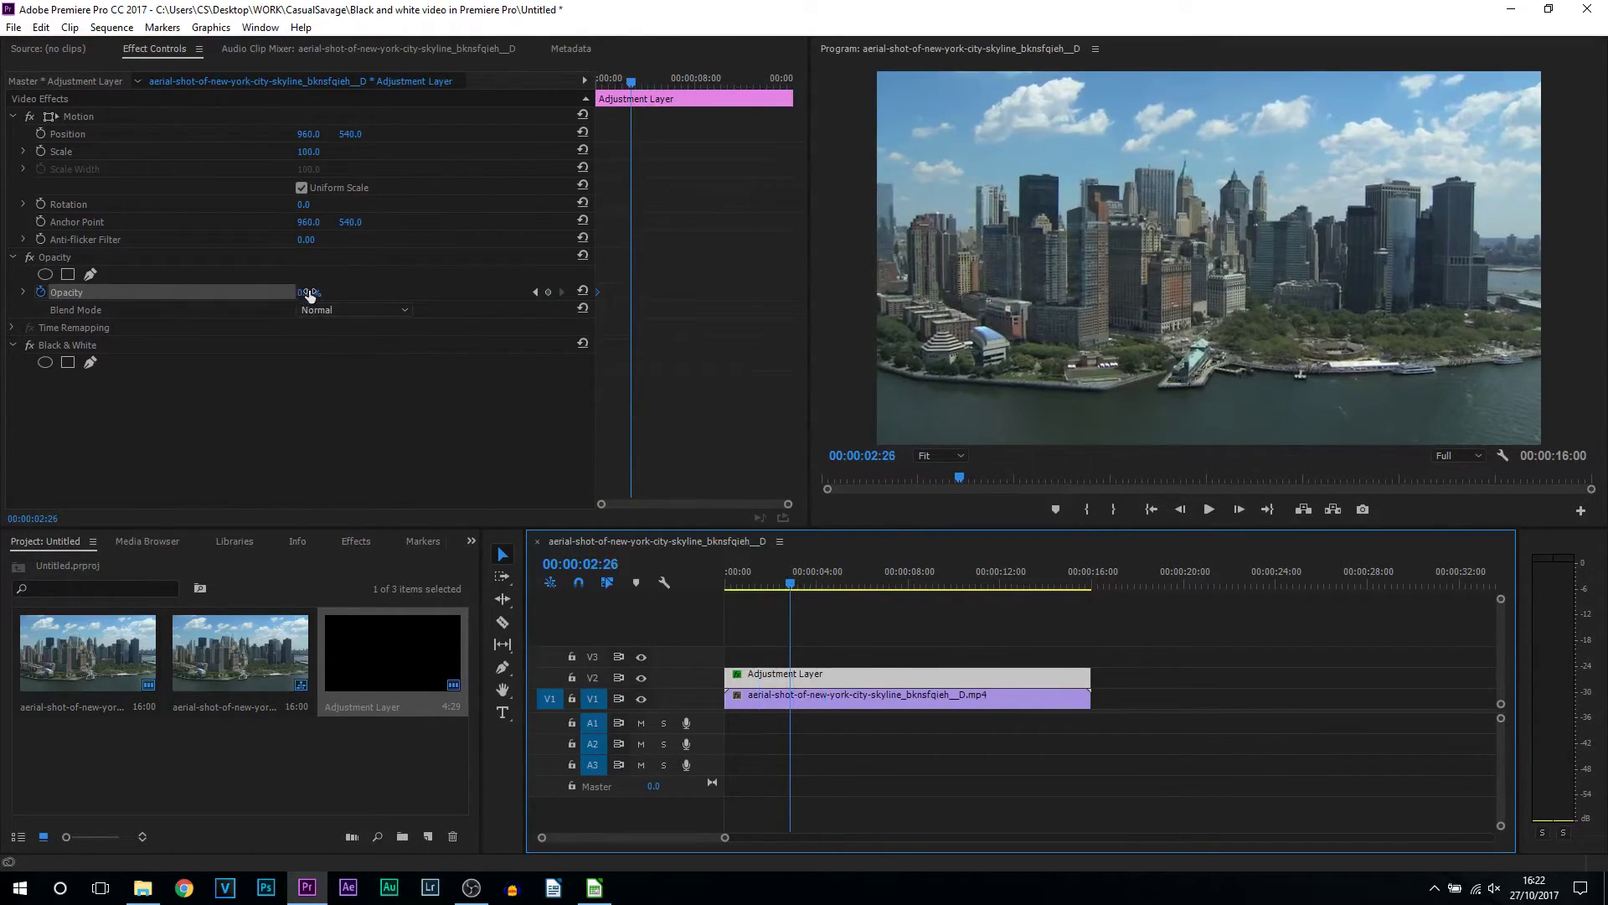
{"action": "left_click_drag", "start_coordinate": [307, 297], "coordinate": [390, 296]}
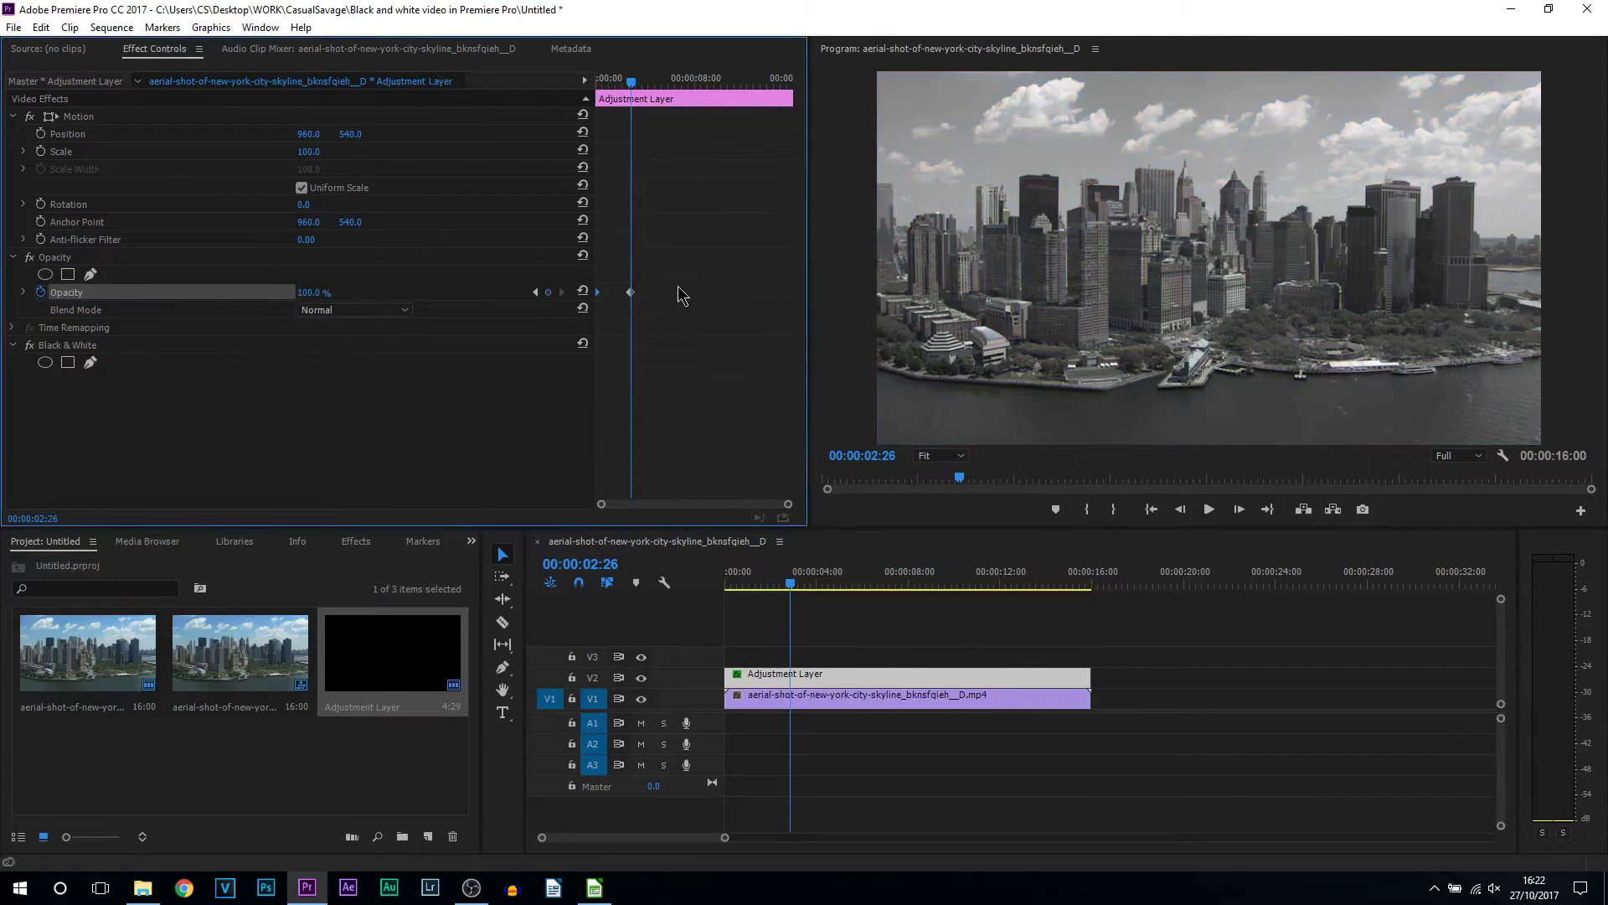
{"action": "left_click", "coordinate": [792, 590]}
{"action": "key", "text": "Home"}
{"action": "left_click", "coordinate": [1209, 509]}
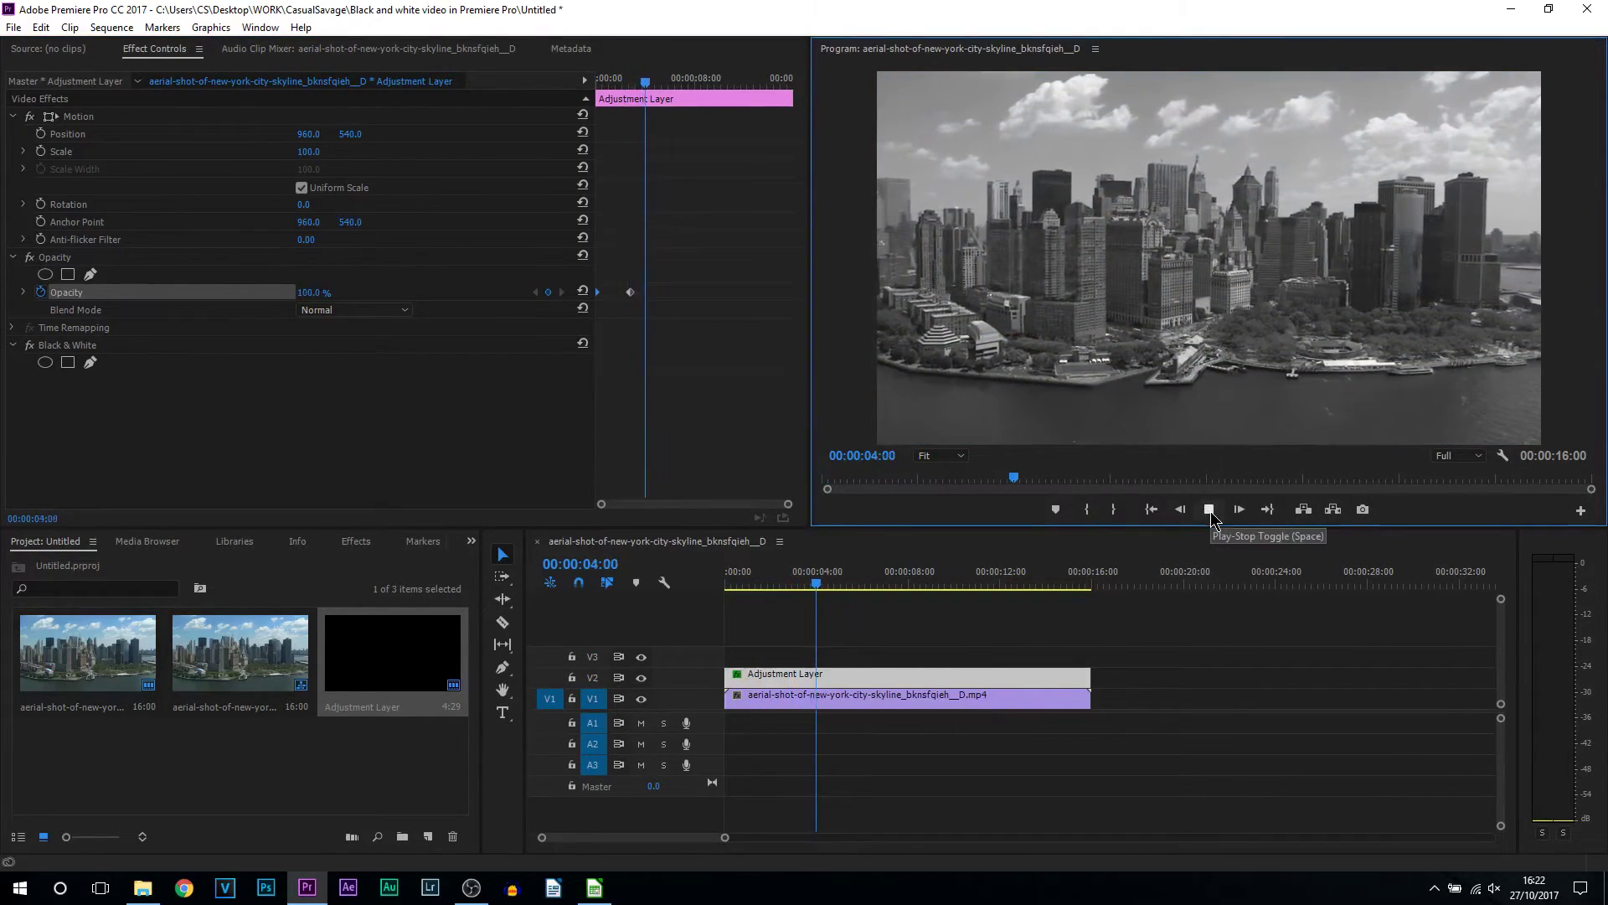
{"action": "left_click", "coordinate": [632, 308]}
{"action": "left_click", "coordinate": [630, 295]}
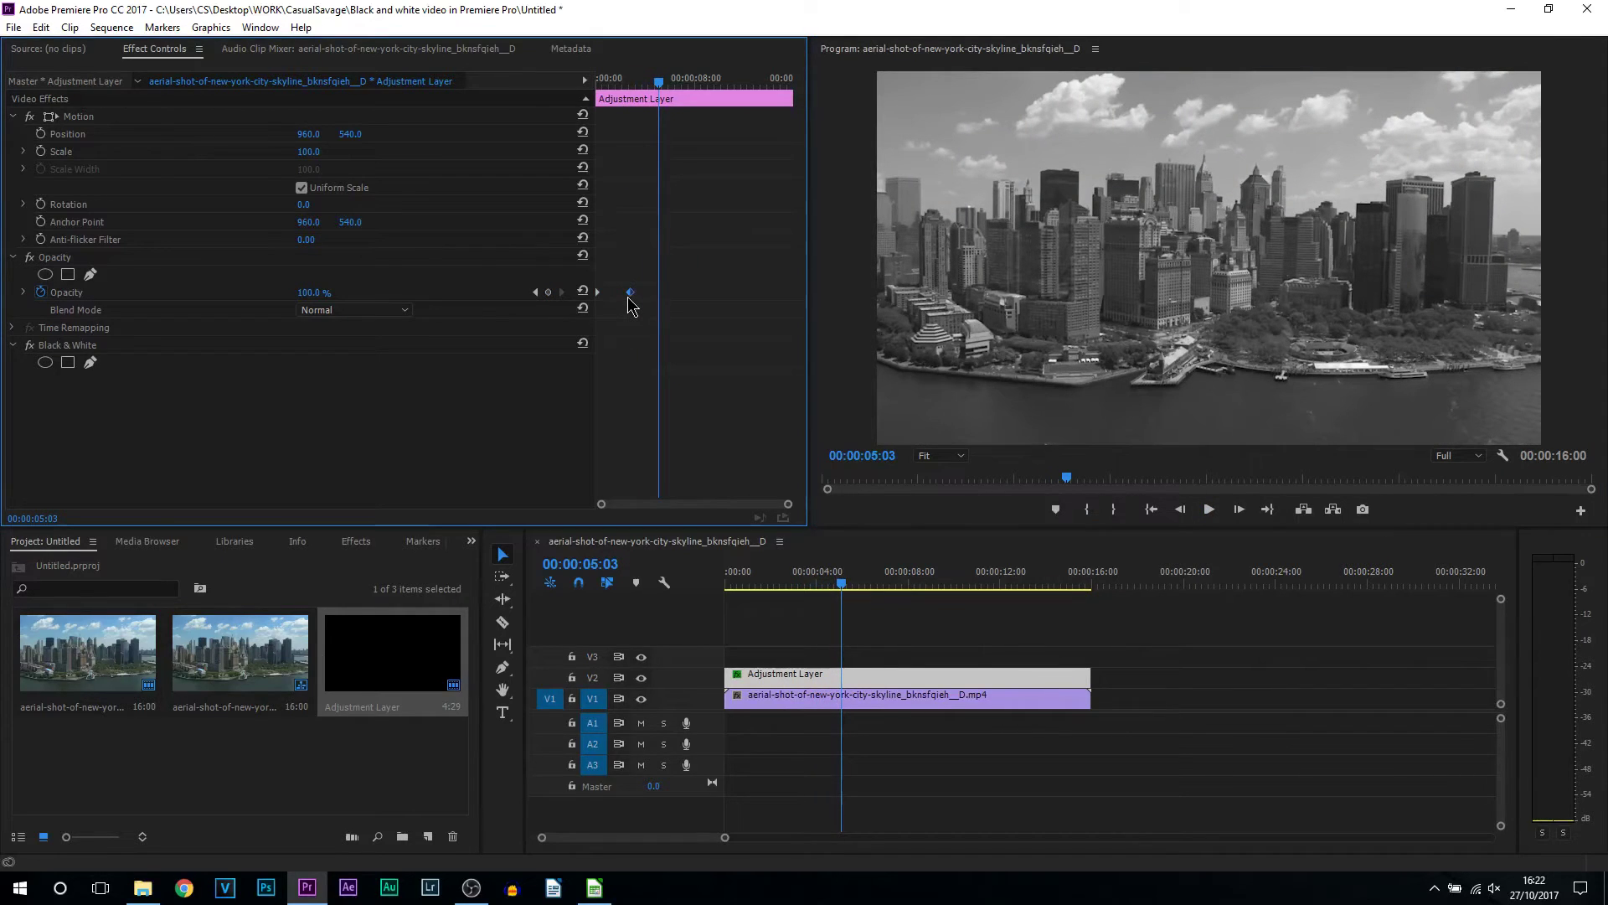
Add an adjustment-layer opacity keyframe dropping to 0% around 00:00:03:24
{"action": "key", "text": "Home"}
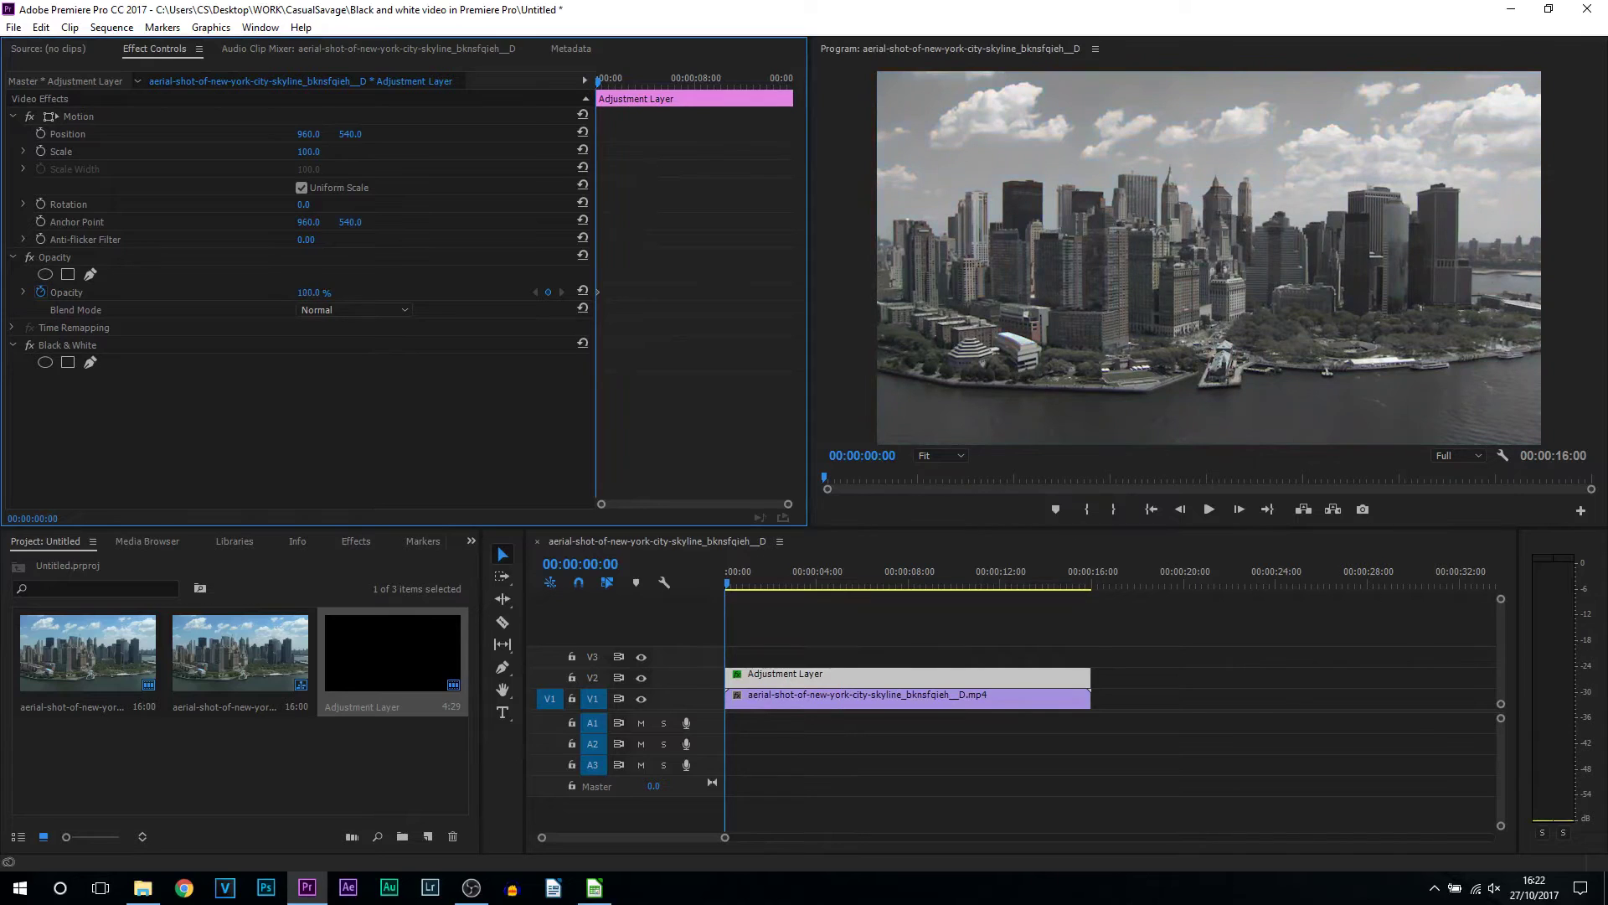
{"action": "left_click_drag", "start_coordinate": [605, 79], "coordinate": [646, 81]}
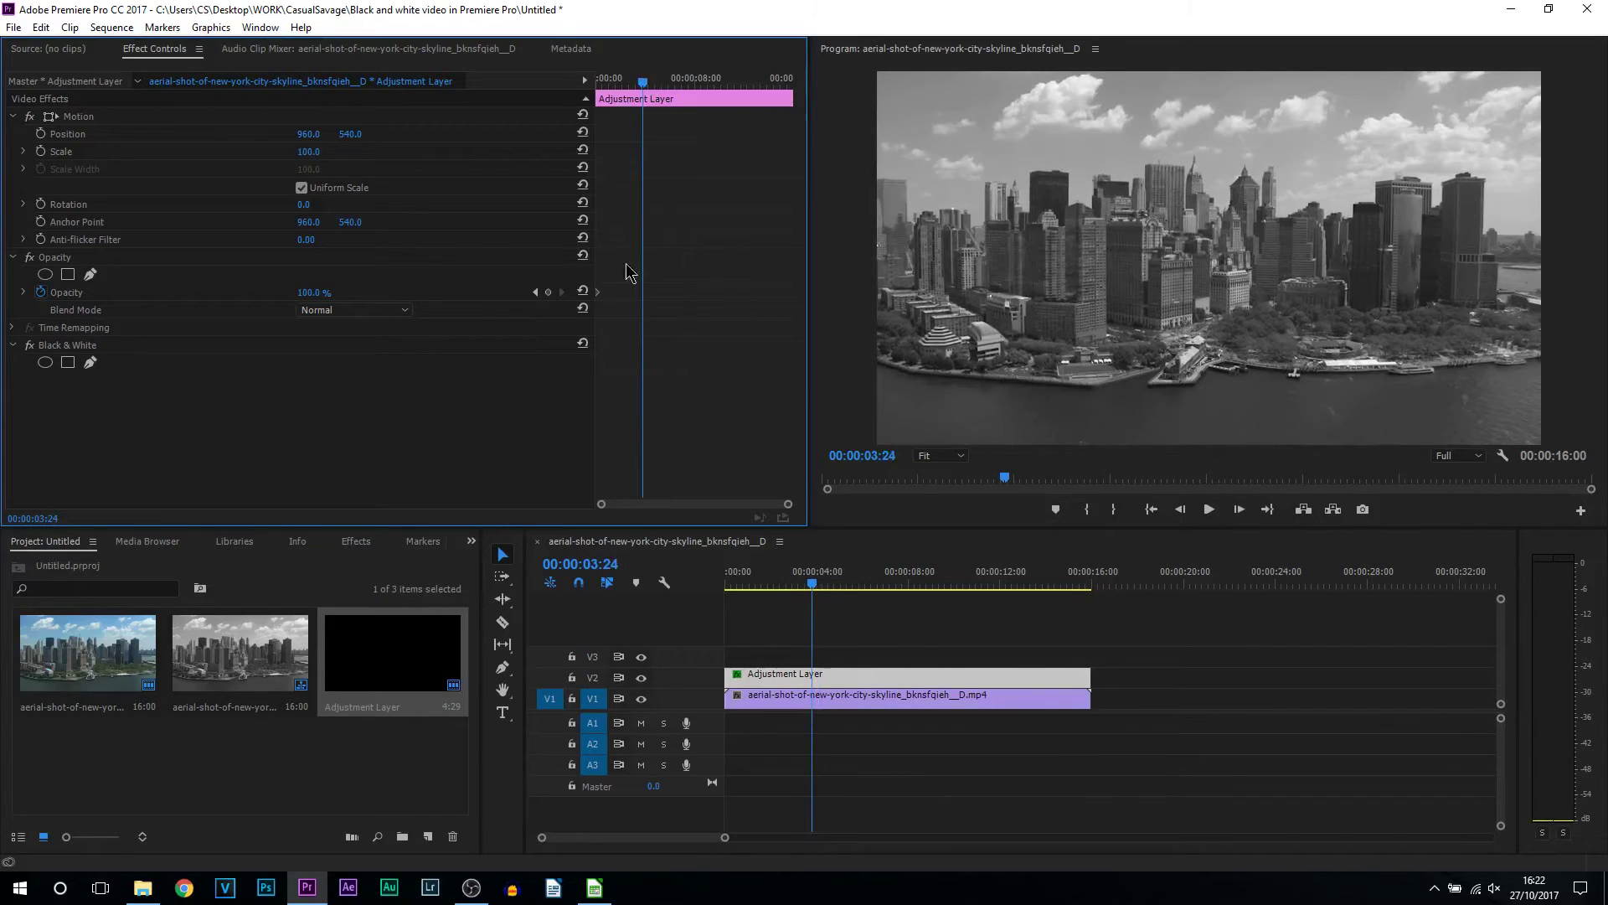
{"action": "left_click_drag", "start_coordinate": [326, 292], "coordinate": [274, 292]}
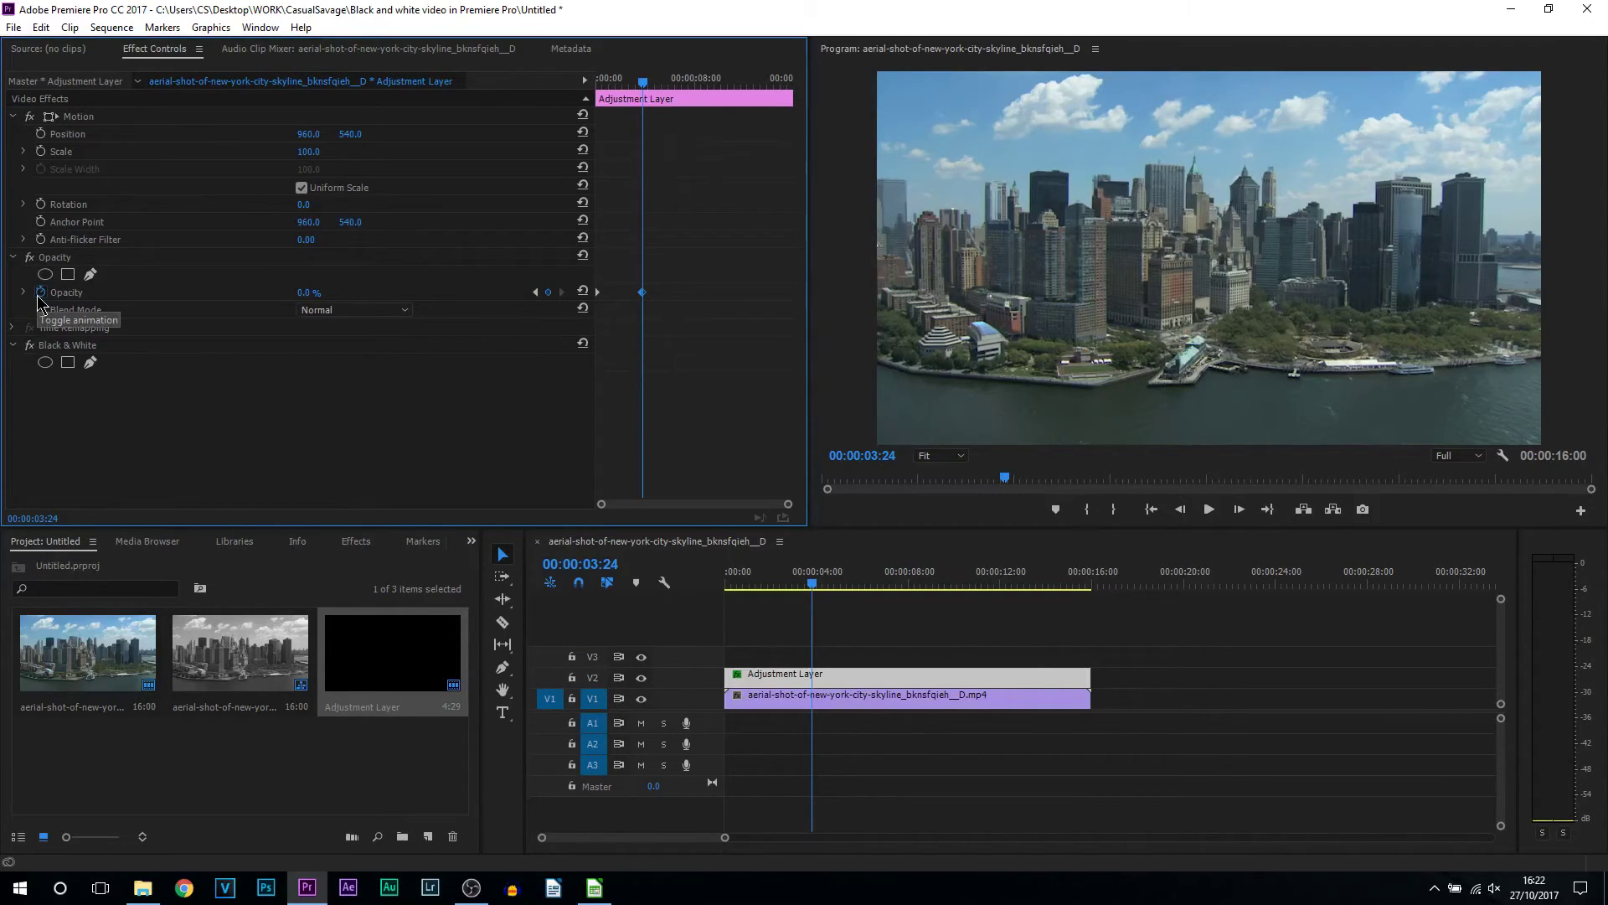
Play the sequence from the start to preview the return to full colour
{"action": "left_click", "coordinate": [1151, 509]}
{"action": "left_click", "coordinate": [1209, 509]}
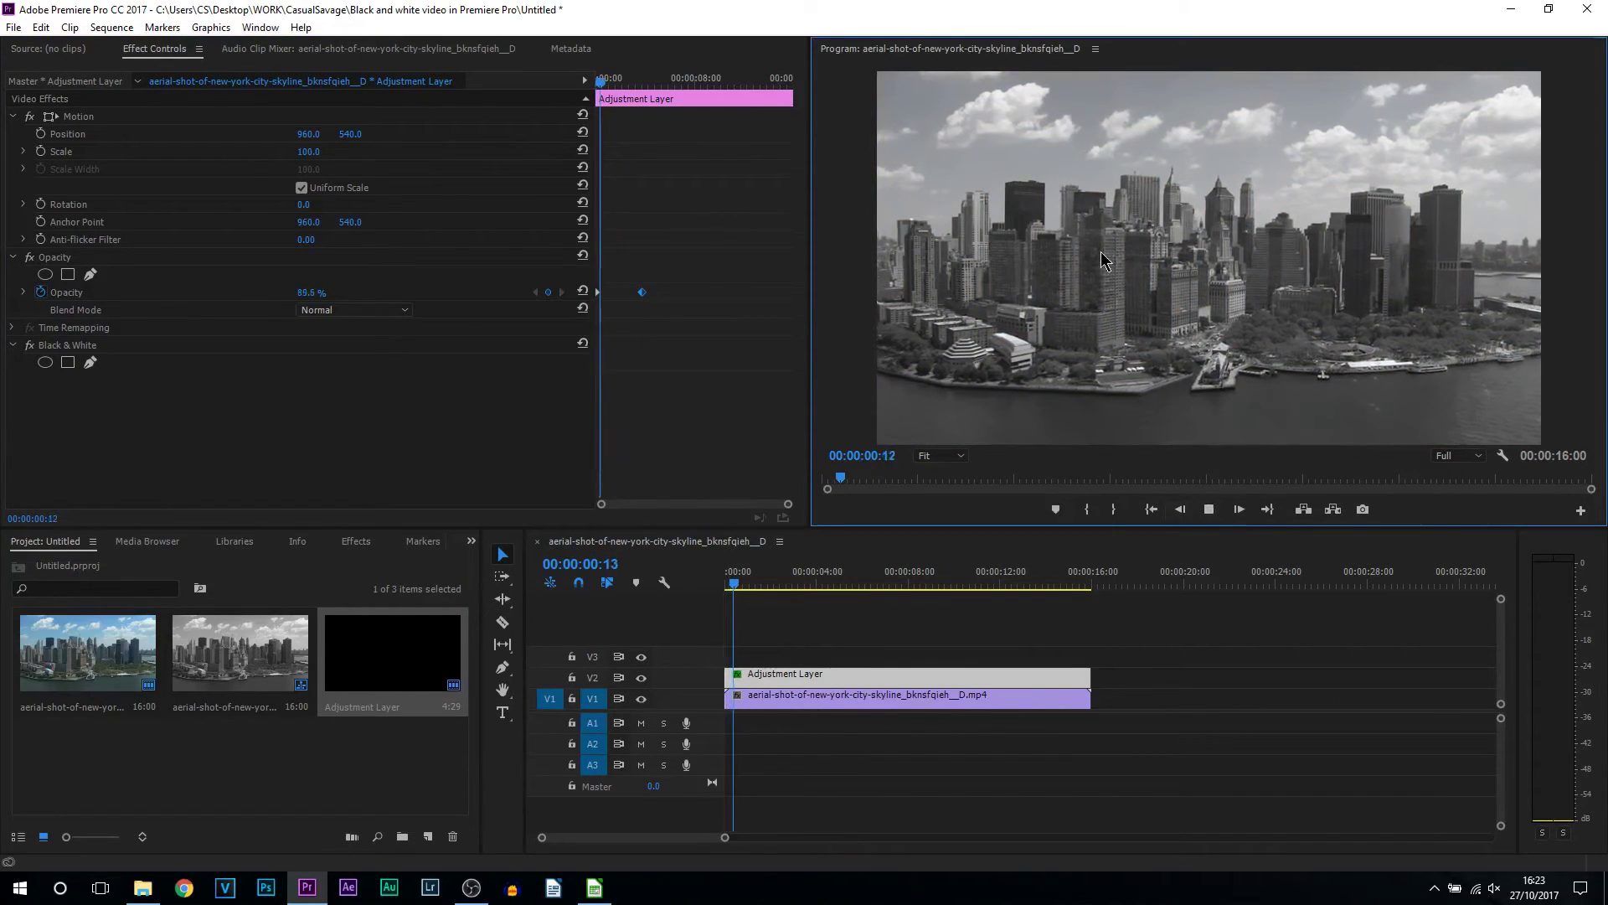
{"action": "left_click", "coordinate": [1211, 511]}
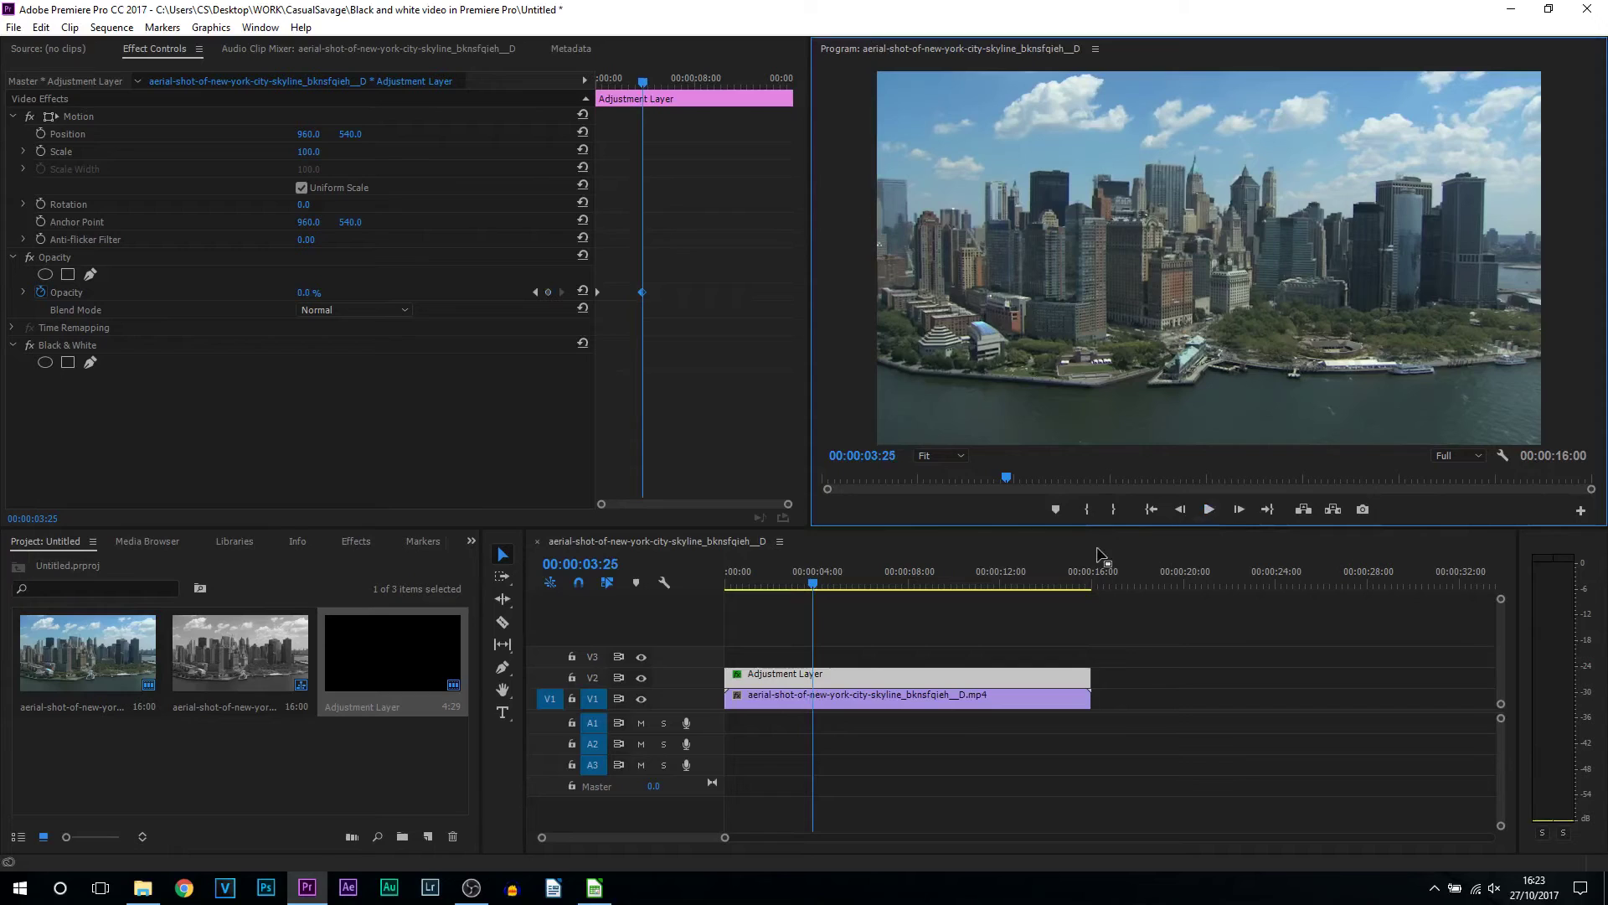